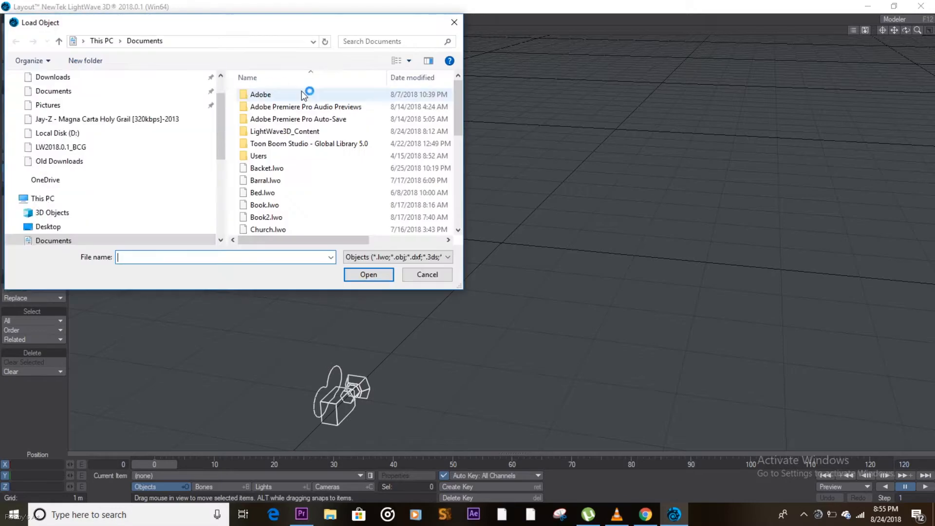
- Load the object file Fish.lwo from the Documents folder into the scene
{"action": "left_click_drag", "start_coordinate": [457, 89], "coordinate": [460, 129]}
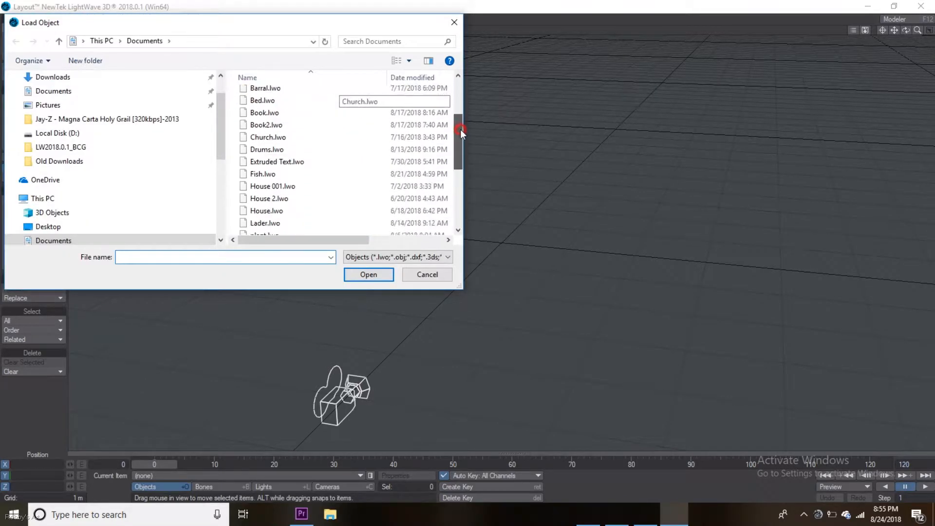
{"action": "left_click", "coordinate": [298, 174]}
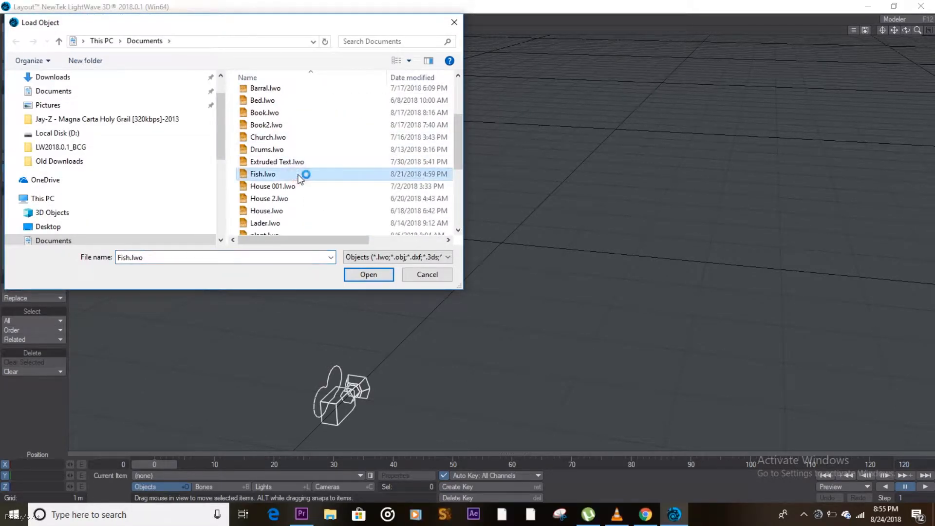
{"action": "left_click", "coordinate": [374, 276]}
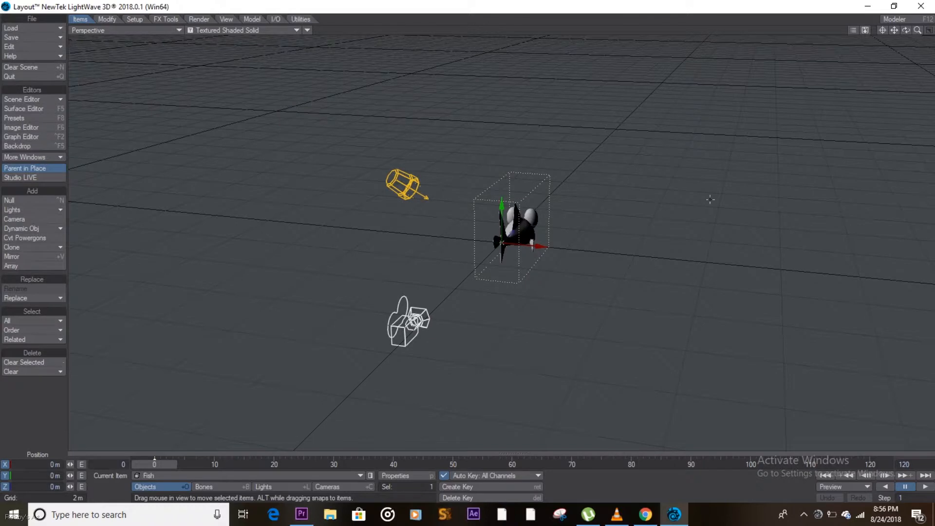
- Show the fish in the Right (ZY) view and turn on the viewport's Headlight option
{"action": "mouse_move", "coordinate": [906, 31]}
{"action": "left_mouse_down"}
{"action": "mouse_move", "coordinate": [929, 30]}
{"action": "mouse_move", "coordinate": [908, 32]}
{"action": "left_mouse_up"}
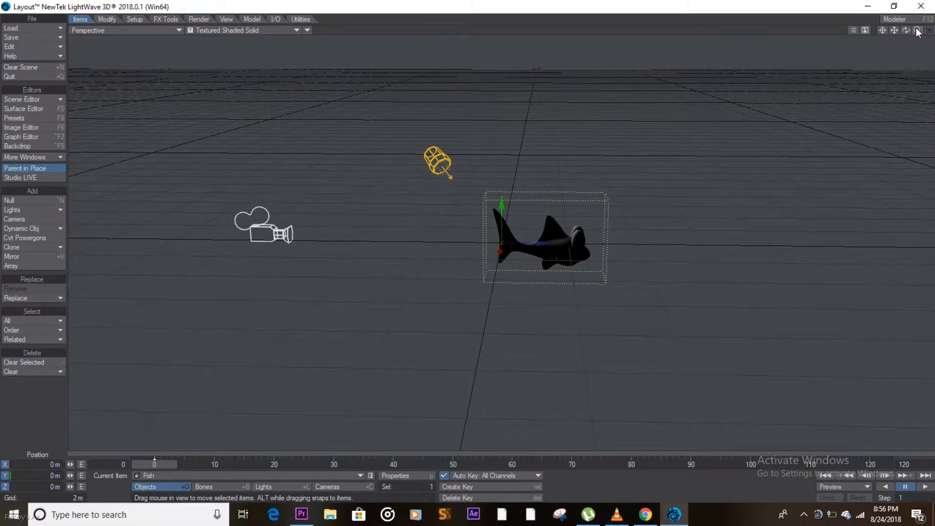
{"action": "left_click_drag", "start_coordinate": [917, 31], "coordinate": [881, 31]}
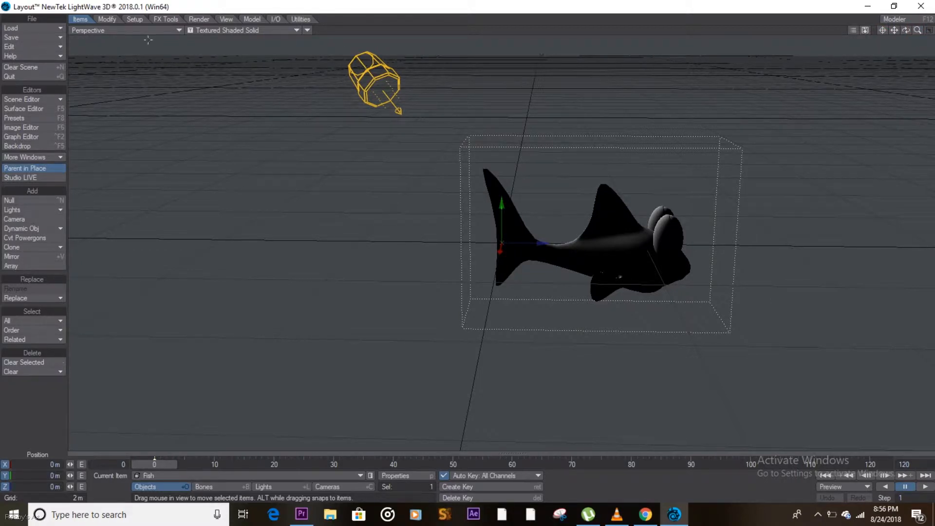
{"action": "left_click", "coordinate": [98, 30]}
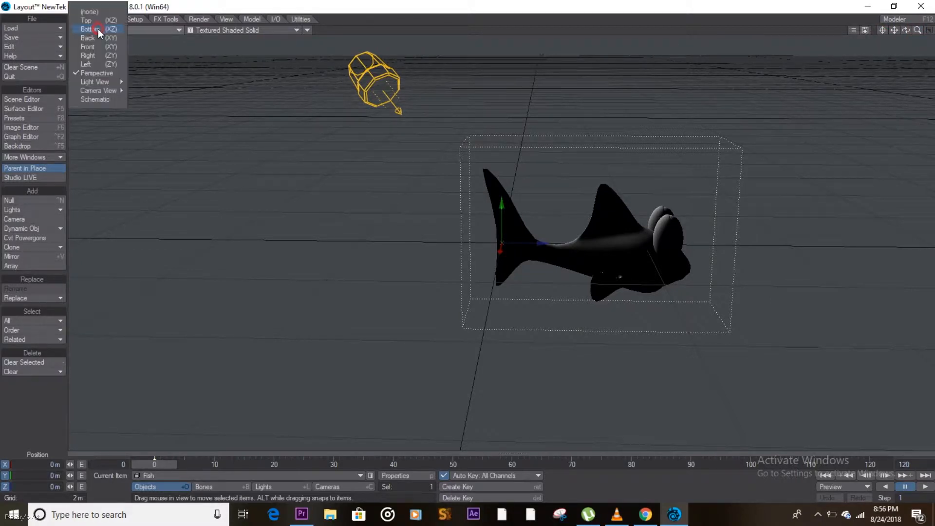
{"action": "left_click", "coordinate": [93, 57]}
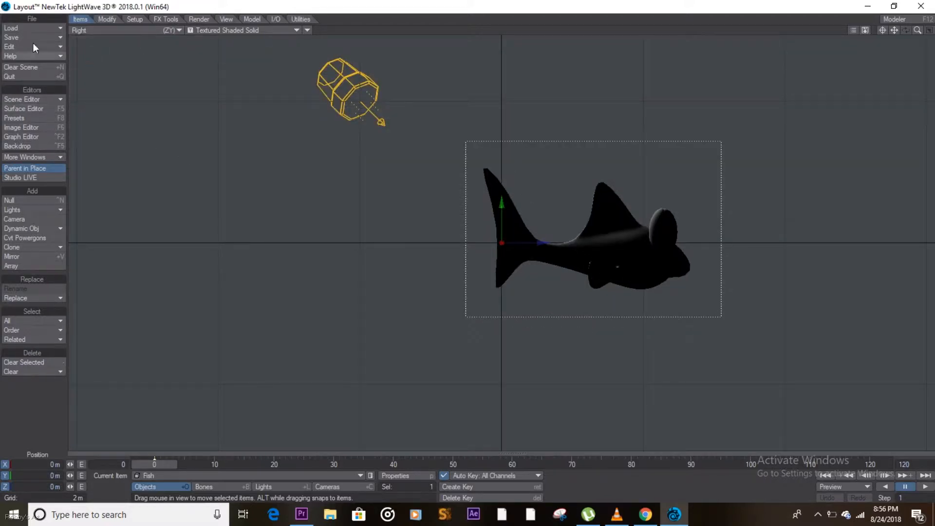
{"action": "left_click", "coordinate": [307, 30]}
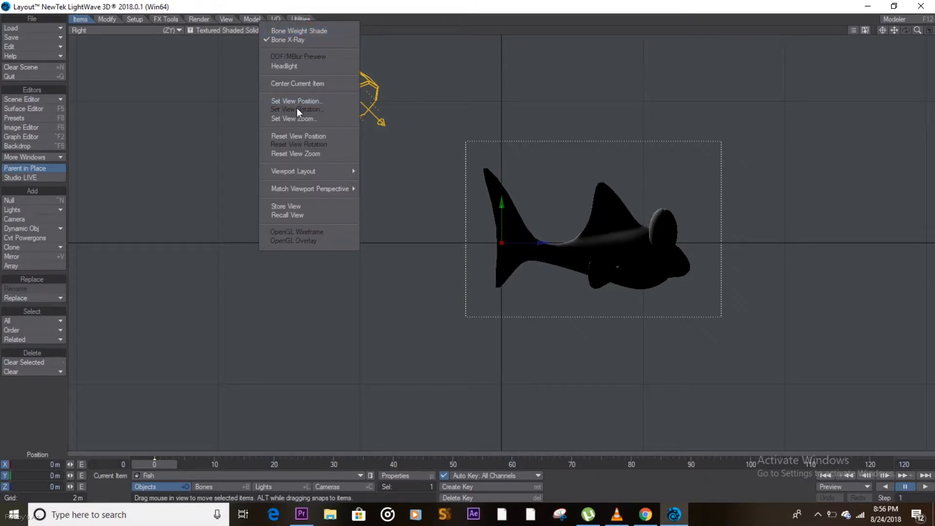
{"action": "left_click", "coordinate": [290, 67]}
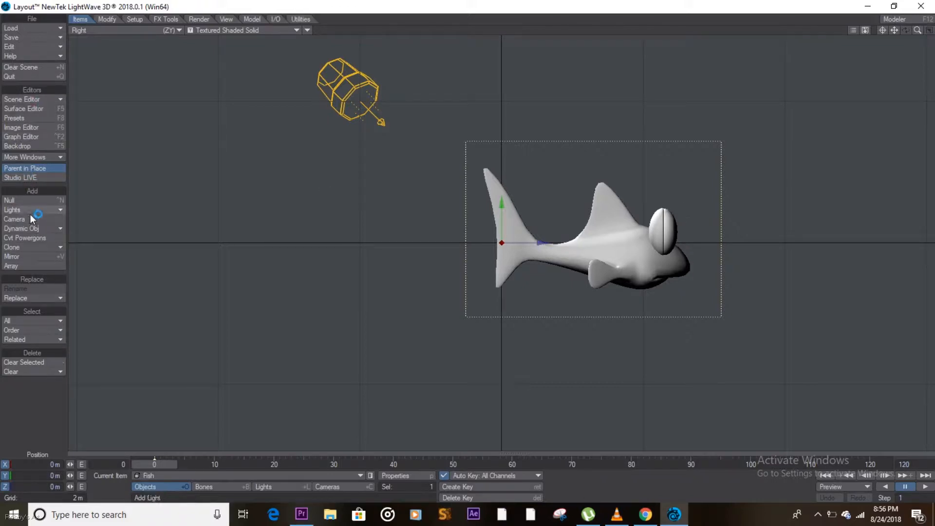
- Add a bone to the fish and name it Master Bone
{"action": "left_click", "coordinate": [131, 18]}
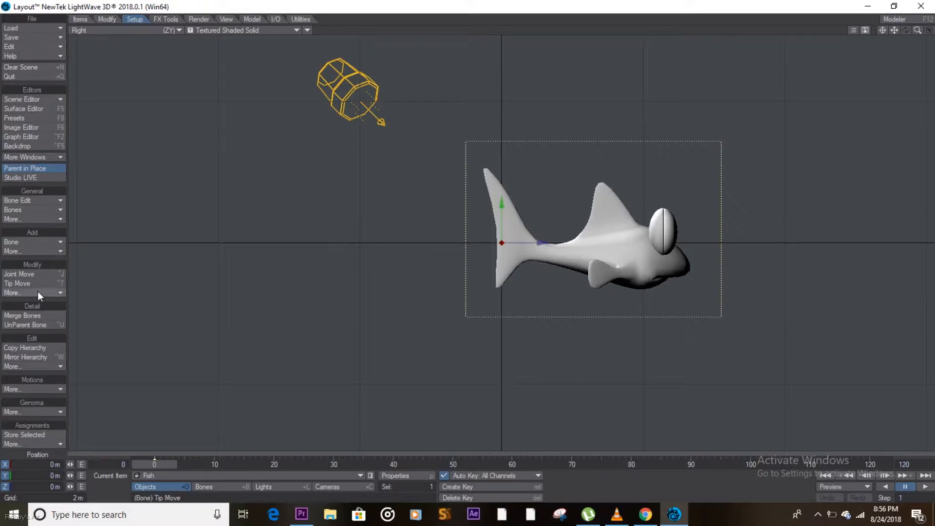
{"action": "left_click", "coordinate": [39, 242]}
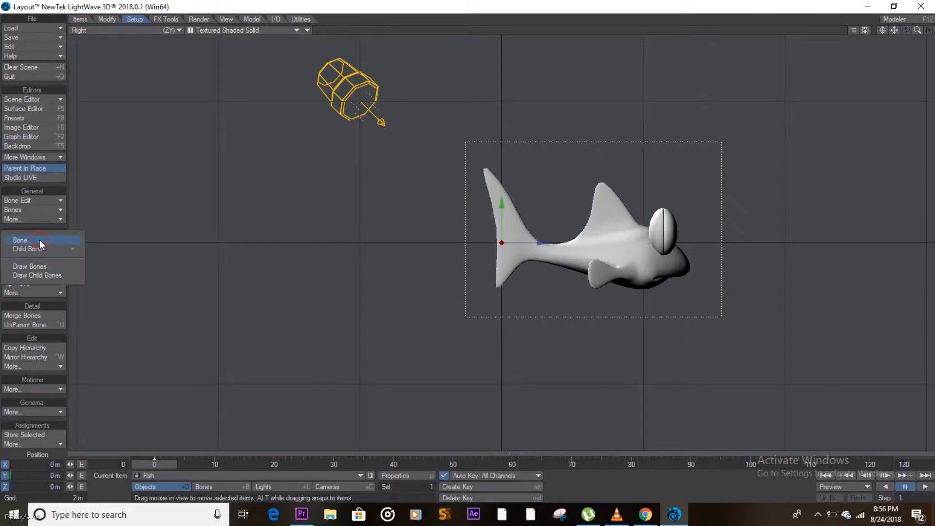
{"action": "left_click", "coordinate": [39, 242]}
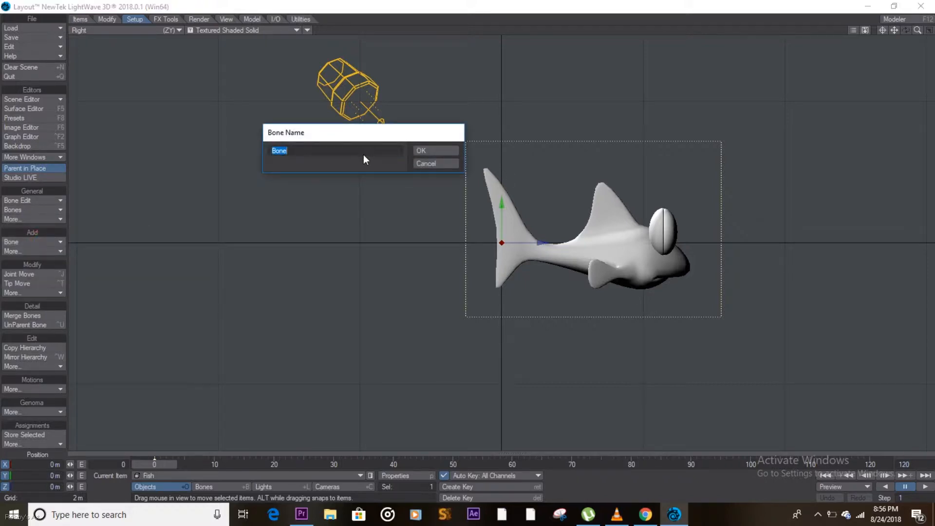
{"action": "type", "text": "Master Bone"}
{"action": "left_click", "coordinate": [422, 150]}
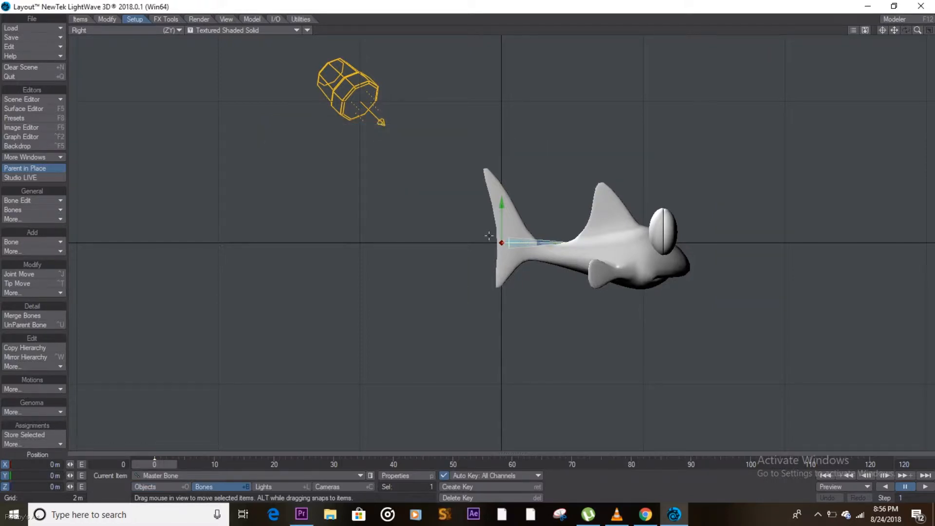
- Shorten the Master Bone by reducing its rest length in the bone properties
{"action": "left_click", "coordinate": [392, 475]}
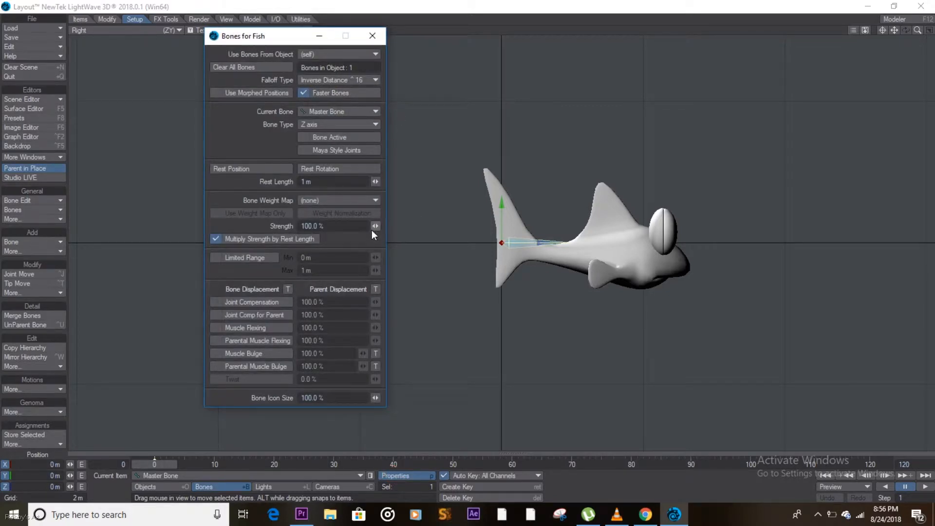
{"action": "left_click_drag", "start_coordinate": [375, 226], "coordinate": [231, 229]}
{"action": "left_click_drag", "start_coordinate": [377, 183], "coordinate": [312, 145]}
{"action": "left_click", "coordinate": [373, 36]}
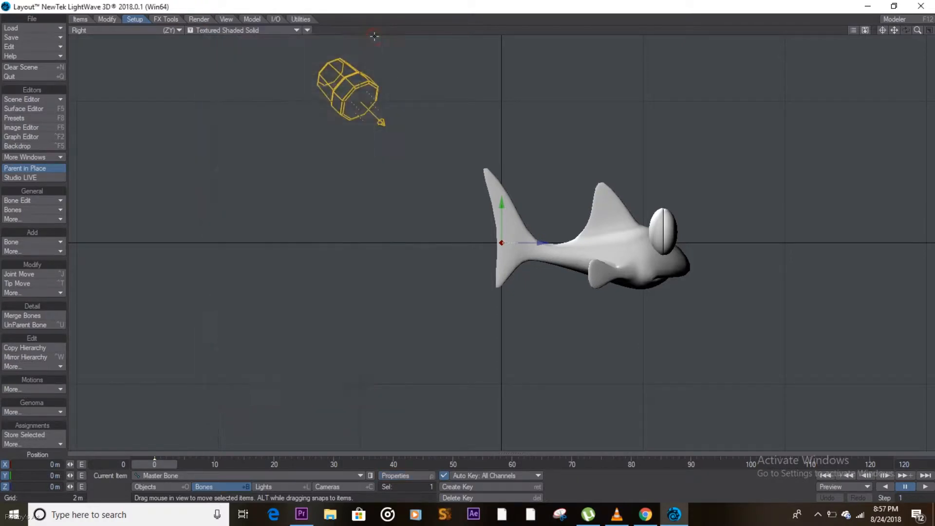
- Add a second bone with the default name and move it to the tail's edge, about -149 mm in Y and -66 mm in Z
{"action": "left_click", "coordinate": [37, 241]}
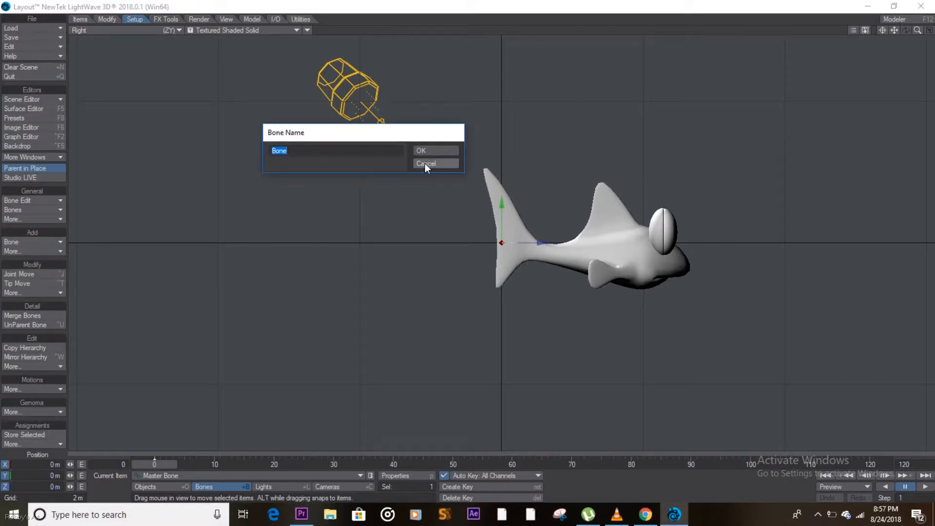
{"action": "left_click", "coordinate": [435, 150]}
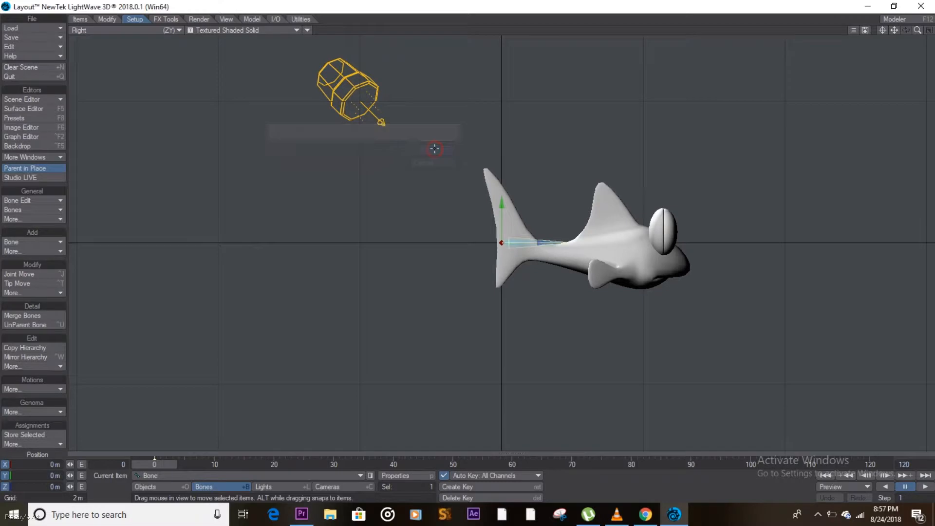
{"action": "left_click_drag", "start_coordinate": [505, 204], "coordinate": [504, 214]}
{"action": "left_click_drag", "start_coordinate": [508, 254], "coordinate": [543, 254]}
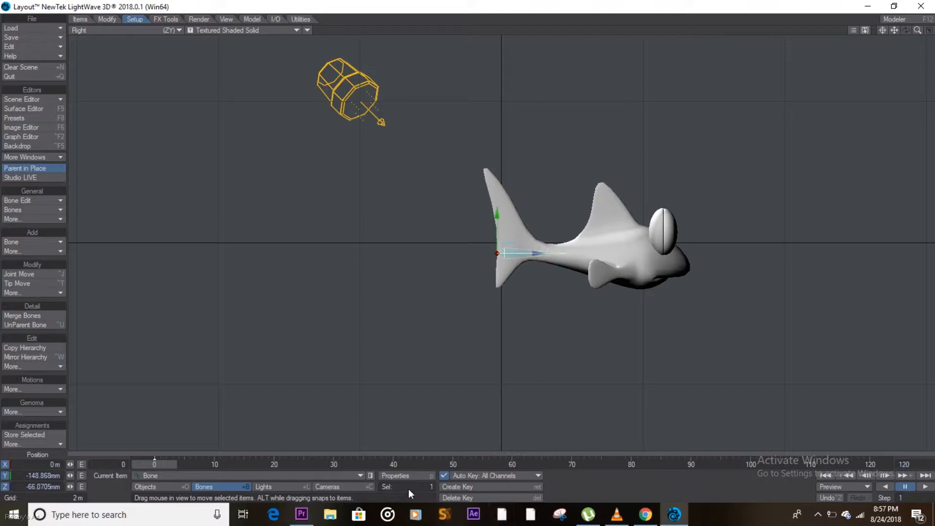
- Set the second bone's rest length to 312 mm
{"action": "left_click", "coordinate": [409, 474]}
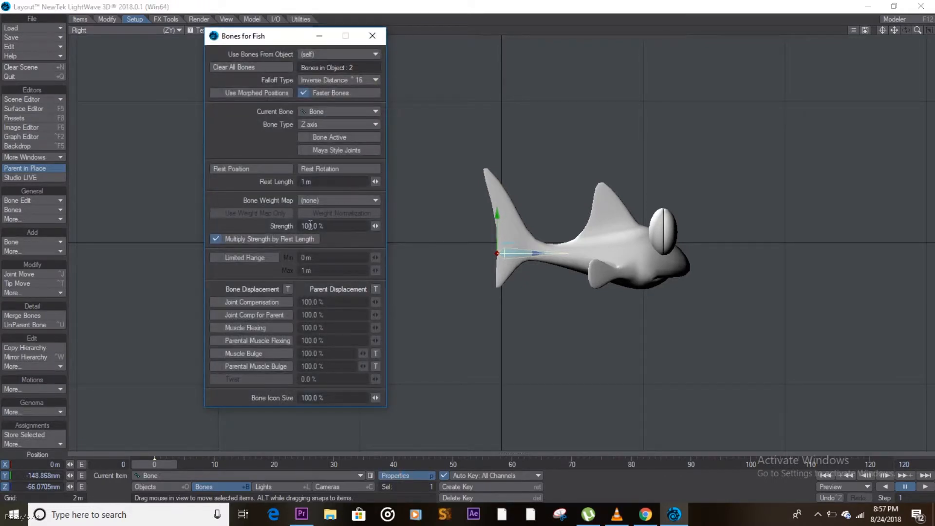
{"action": "left_click_drag", "start_coordinate": [373, 181], "coordinate": [248, 186]}
{"action": "left_click_drag", "start_coordinate": [217, 189], "coordinate": [240, 196]}
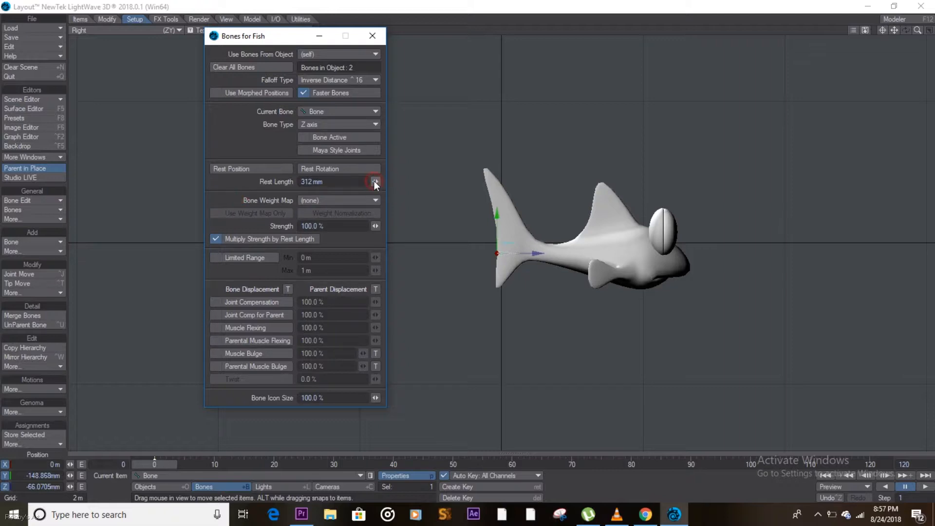
{"action": "left_click", "coordinate": [374, 37]}
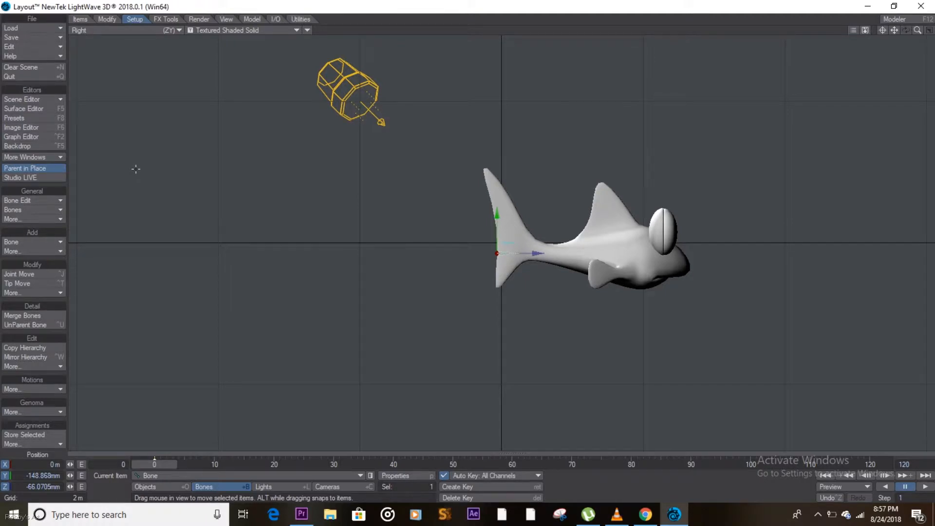
- Add seven child bones with default names, end to end along the fish's body from tail to head
{"action": "key", "text": "equal"}
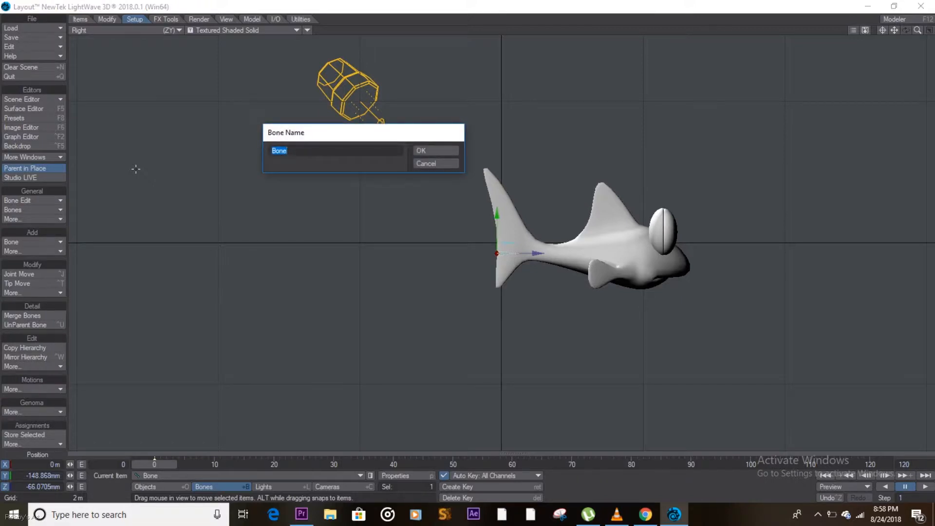
{"action": "key", "text": "Return"}
{"action": "key", "text": "equal"}
{"action": "key", "text": "Return"}
{"action": "key", "text": "equal"}
{"action": "key", "text": "Return"}
{"action": "key", "text": "equal"}
{"action": "key", "text": "Return"}
{"action": "key", "text": "equal"}
{"action": "key", "text": "Return"}
{"action": "key", "text": "equal"}
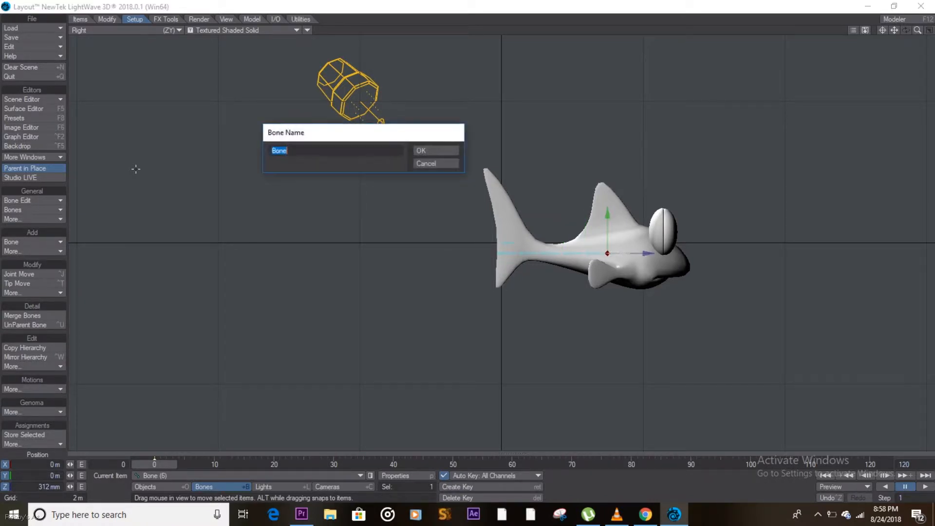
{"action": "key", "text": "Return"}
{"action": "key", "text": "equal"}
{"action": "key", "text": "Return"}
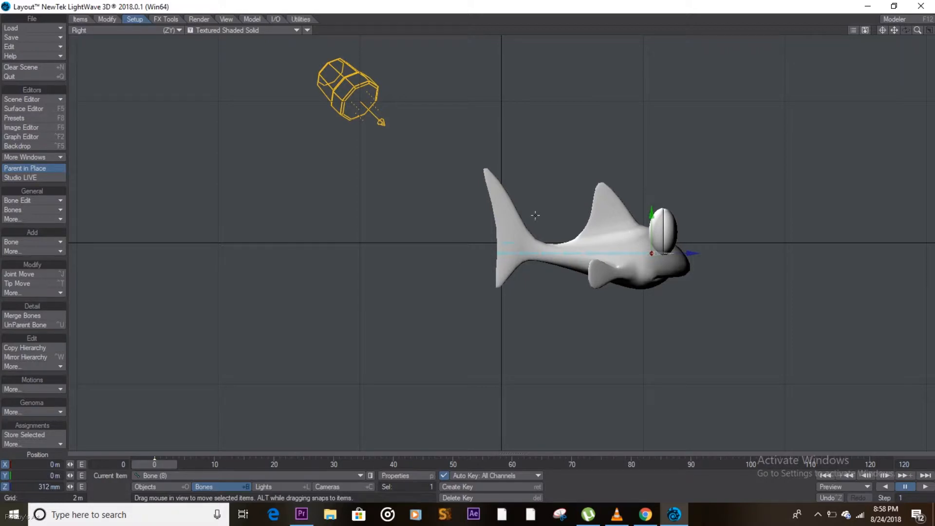
- Select all eight bones of the chain running from the tail to the head
{"action": "left_click", "coordinate": [503, 242]}
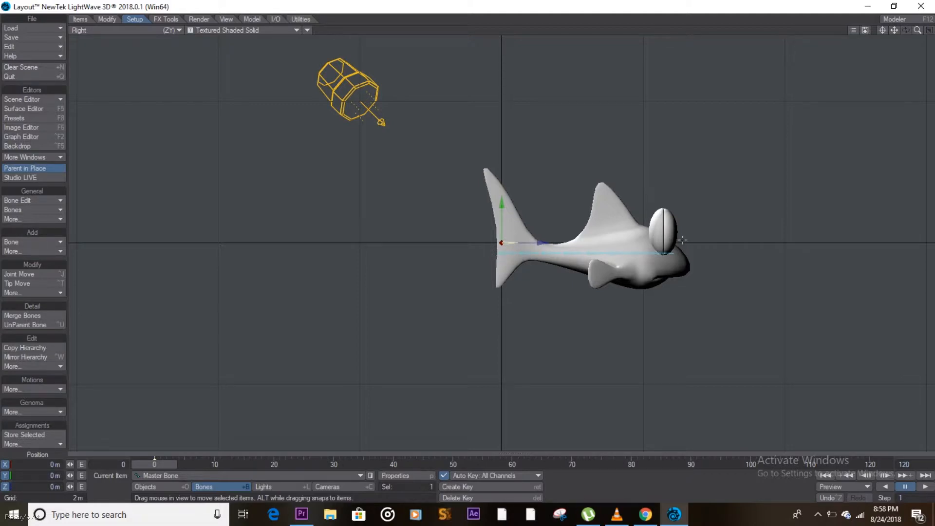
{"action": "left_click", "coordinate": [499, 253]}
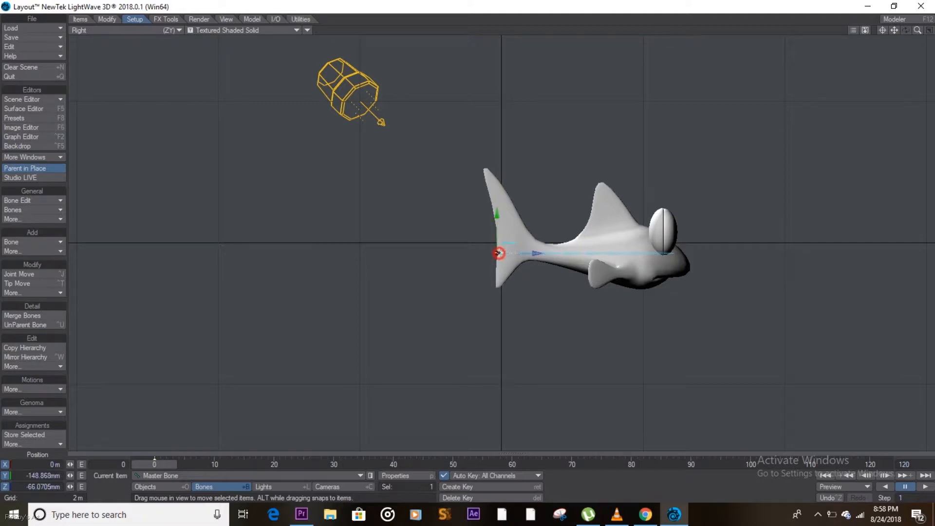
{"action": "double_click", "coordinate": [500, 253]}
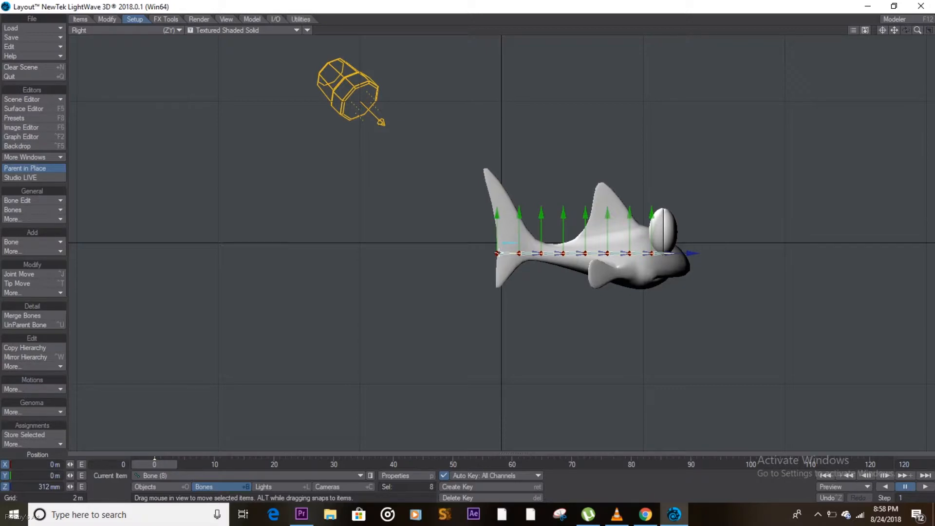
- Test-rotate the selected bone chain in pitch, and undo the rotation
{"action": "key", "text": "y"}
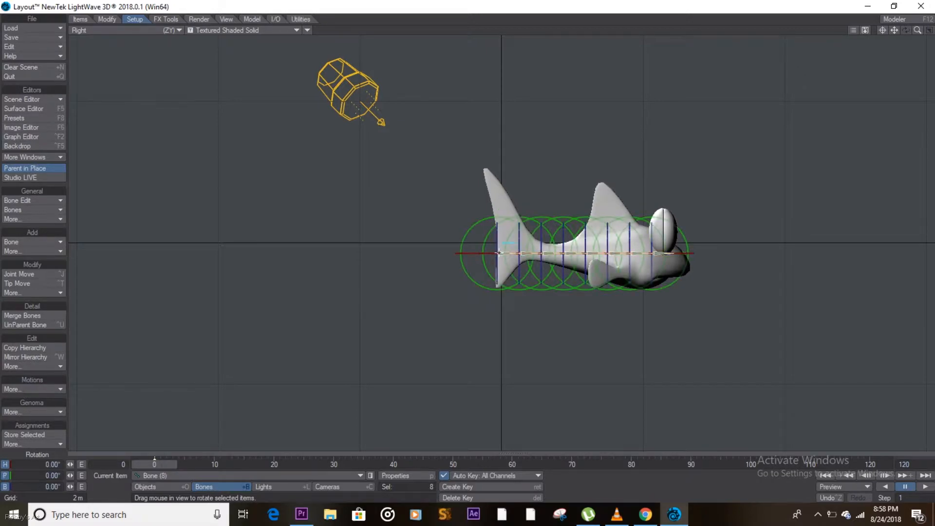
{"action": "mouse_move", "coordinate": [479, 229]}
{"action": "left_mouse_down"}
{"action": "mouse_move", "coordinate": [445, 264]}
{"action": "mouse_move", "coordinate": [452, 271]}
{"action": "mouse_move", "coordinate": [495, 202]}
{"action": "mouse_move", "coordinate": [484, 195]}
{"action": "mouse_move", "coordinate": [475, 223]}
{"action": "left_mouse_up"}
{"action": "key", "text": "ctrl+z"}
- In the Perspective view, test-bend the selected bone chain by rotating its heading about -18.4°, and undo the rotation
{"action": "left_click", "coordinate": [146, 30]}
{"action": "left_click", "coordinate": [142, 74]}
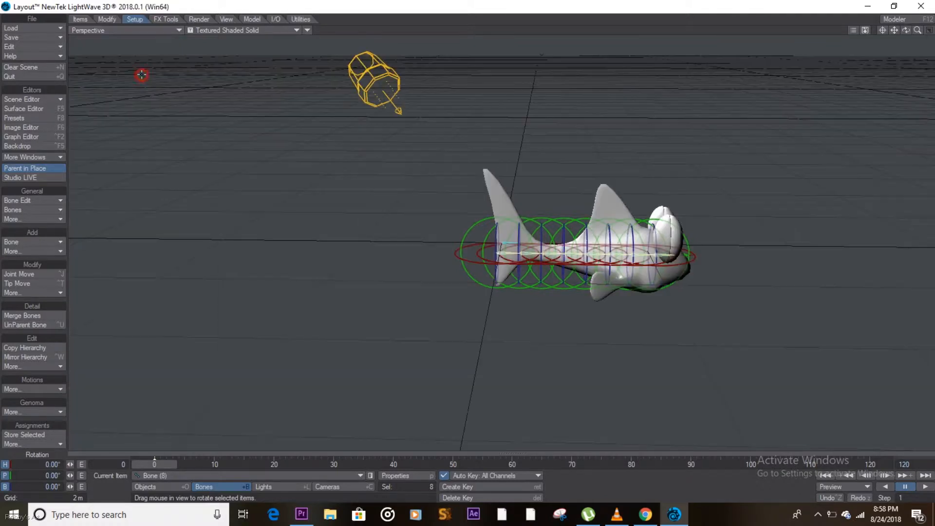
{"action": "left_click", "coordinate": [473, 263]}
{"action": "left_click_drag", "start_coordinate": [473, 262], "coordinate": [414, 277]}
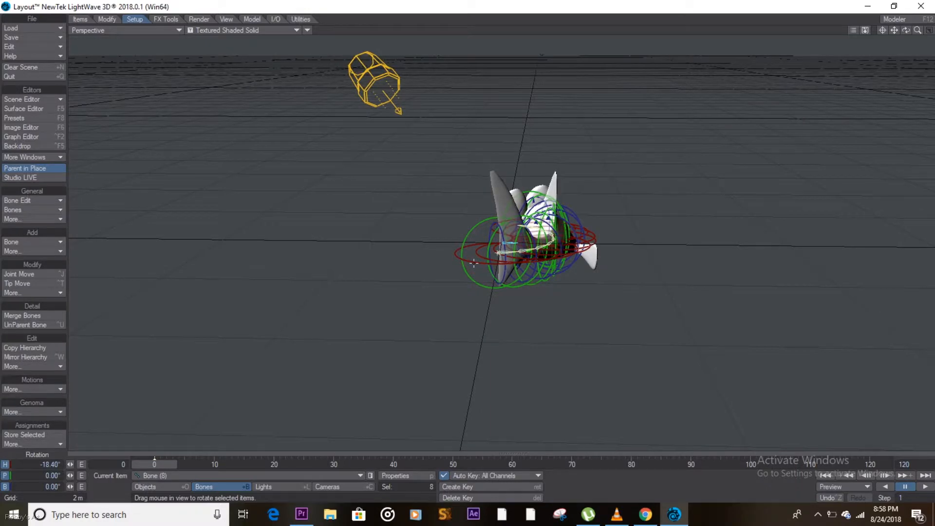
{"action": "key", "text": "ctrl+z"}
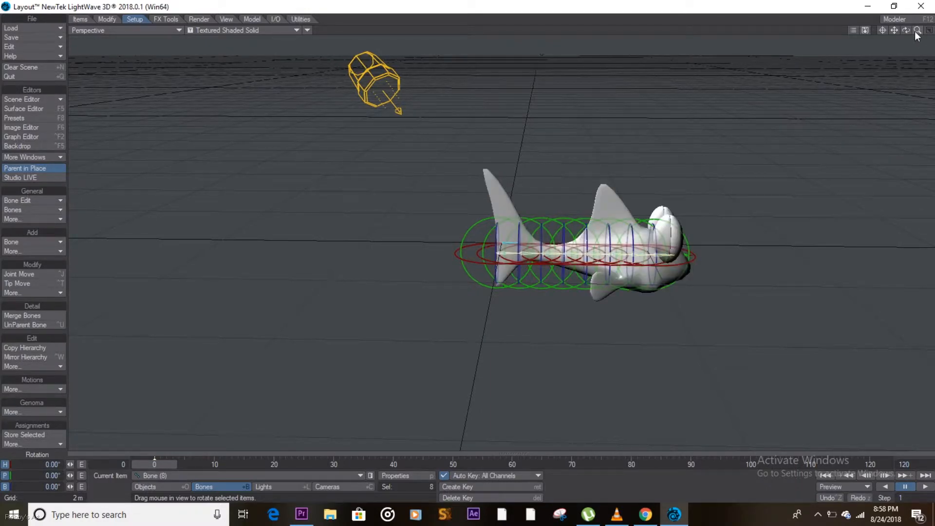
- Return the viewport to the Right (ZY) view with the whole fish in sight
{"action": "mouse_move", "coordinate": [918, 31]}
{"action": "left_mouse_down"}
{"action": "mouse_move", "coordinate": [805, 60]}
{"action": "mouse_move", "coordinate": [919, 32]}
{"action": "left_mouse_up"}
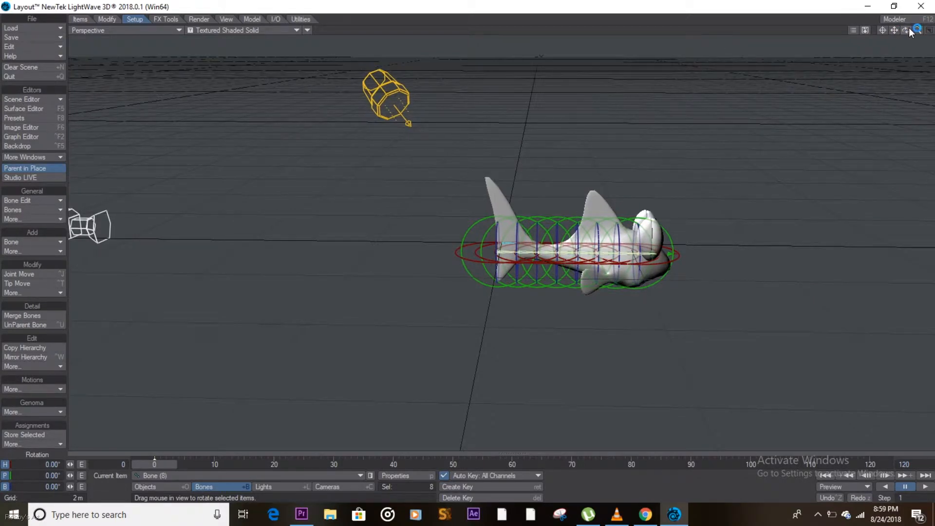
{"action": "left_click", "coordinate": [168, 30]}
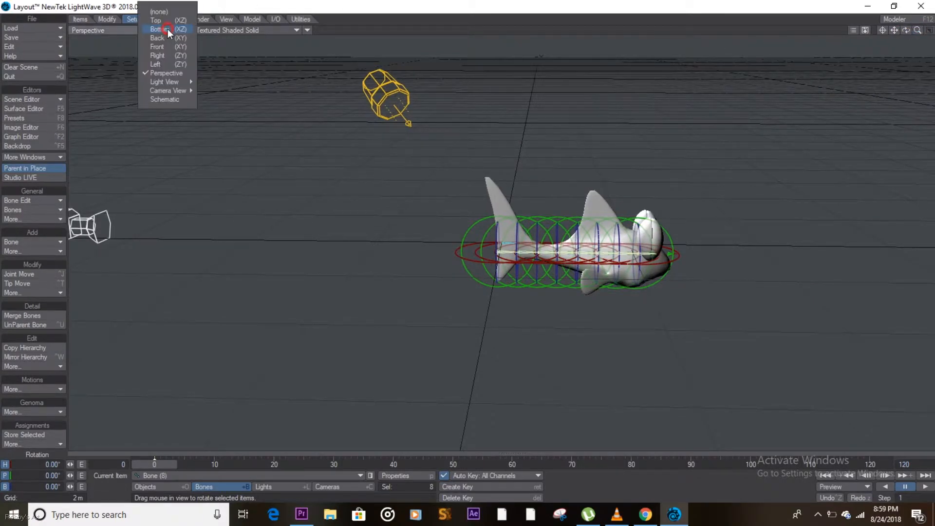
{"action": "left_click", "coordinate": [157, 56]}
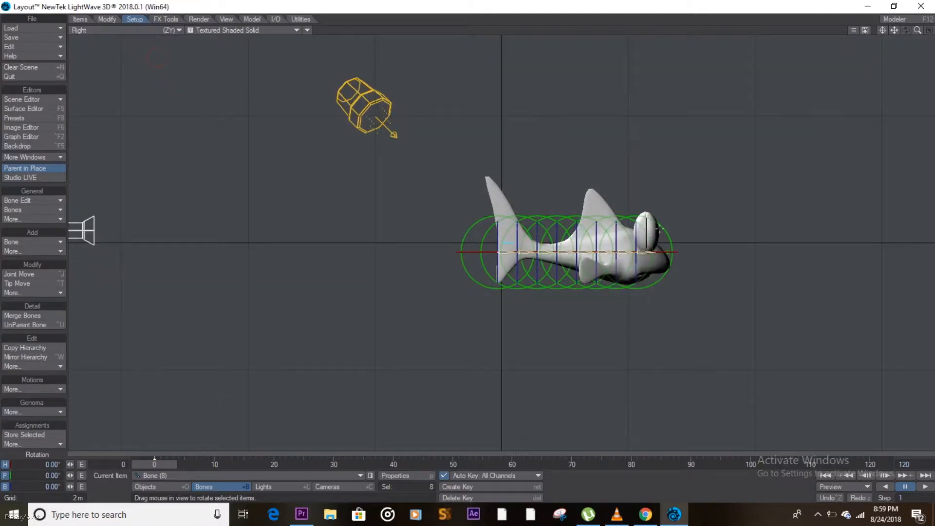
{"action": "left_click", "coordinate": [15, 179]}
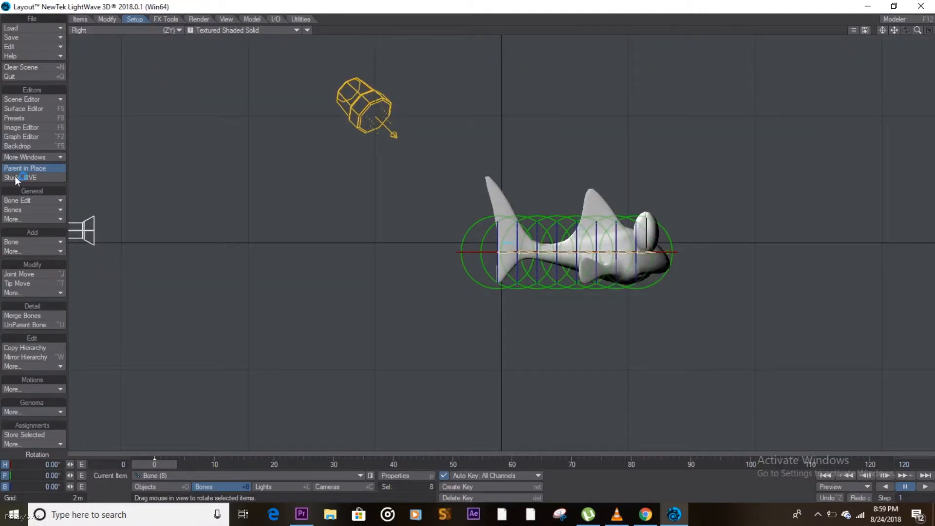
- Set up a new null object named Spline_Control with a Box shape and a scale of 200 mm
{"action": "left_click", "coordinate": [81, 19]}
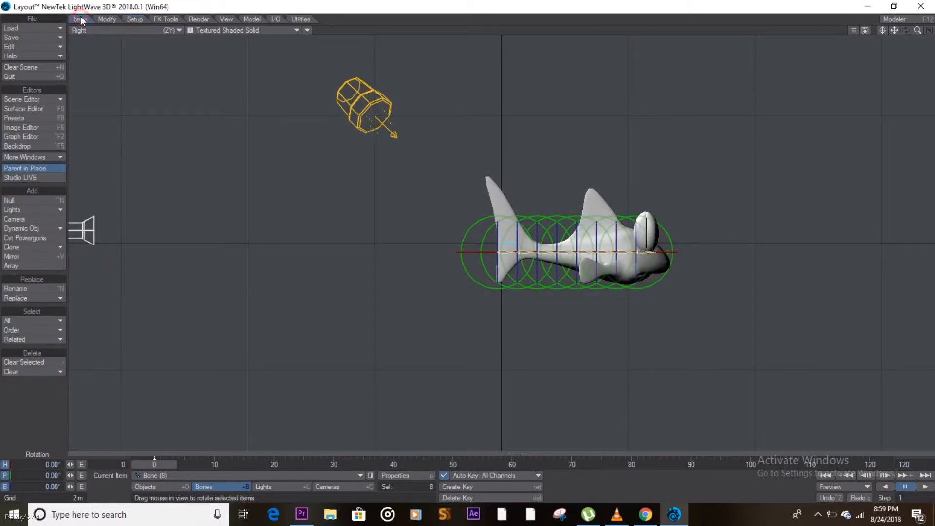
{"action": "left_click", "coordinate": [20, 200]}
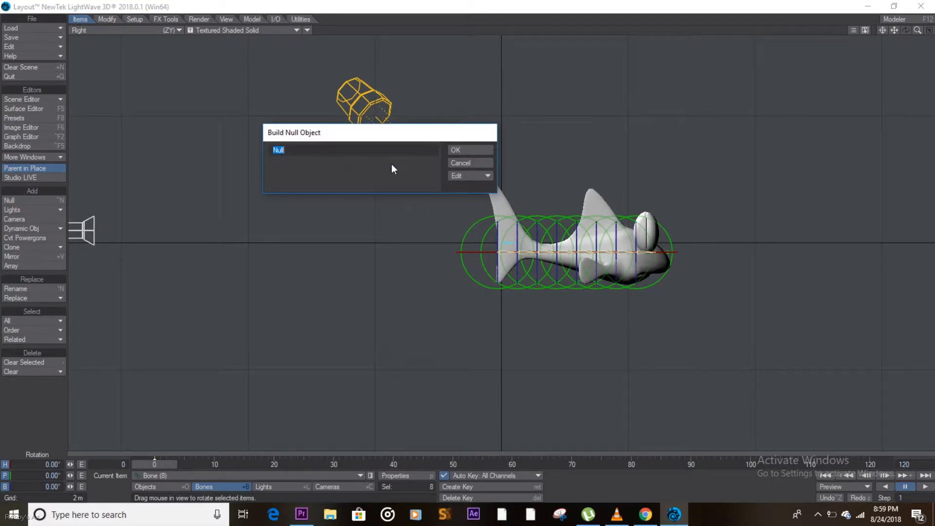
{"action": "type", "text": "Spline_Contro"}
{"action": "left_click", "coordinate": [472, 177]}
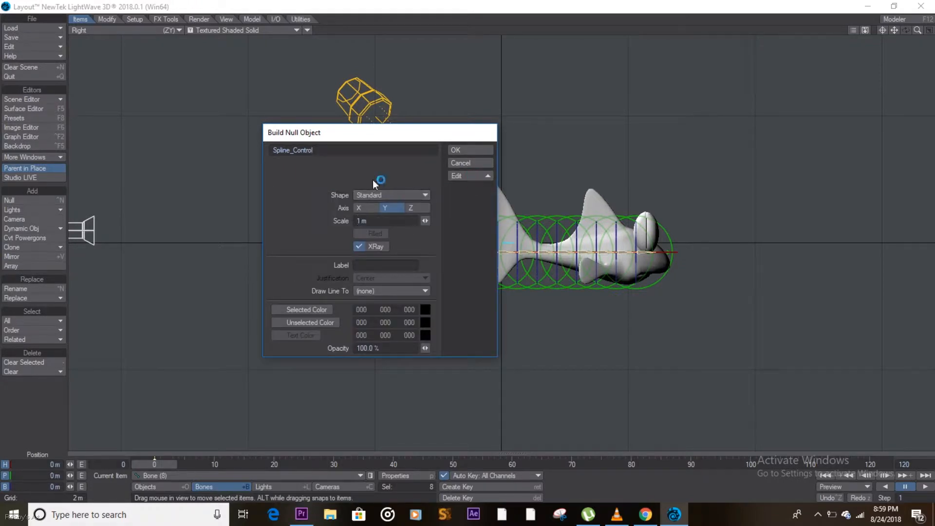
{"action": "left_click", "coordinate": [395, 196]}
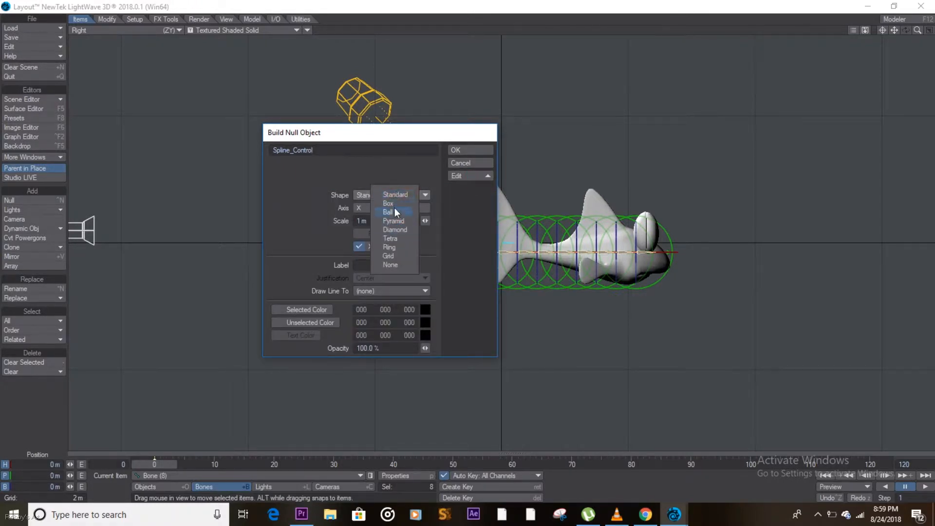
{"action": "left_click", "coordinate": [395, 203]}
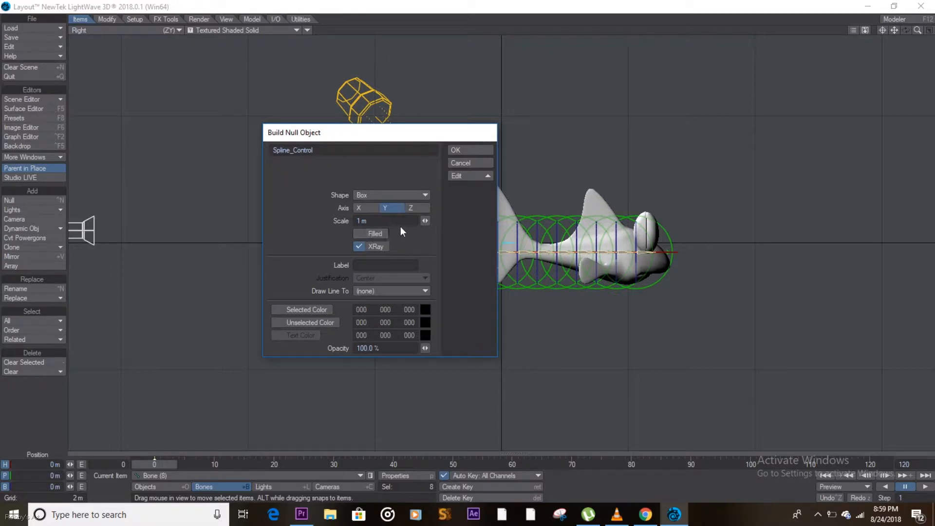
{"action": "left_click_drag", "start_coordinate": [388, 222], "coordinate": [225, 225]}
{"action": "type", "text": ".2"}
{"action": "key", "text": "Return"}
- Give the null a red selected color of 191, 0, 0 and create it
{"action": "left_click", "coordinate": [278, 309]}
{"action": "left_click", "coordinate": [425, 308]}
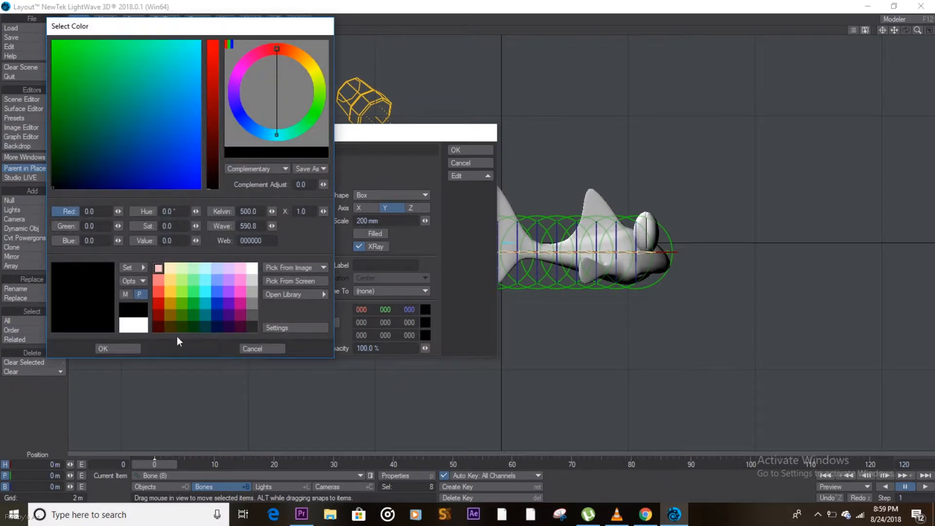
{"action": "left_click", "coordinate": [159, 309]}
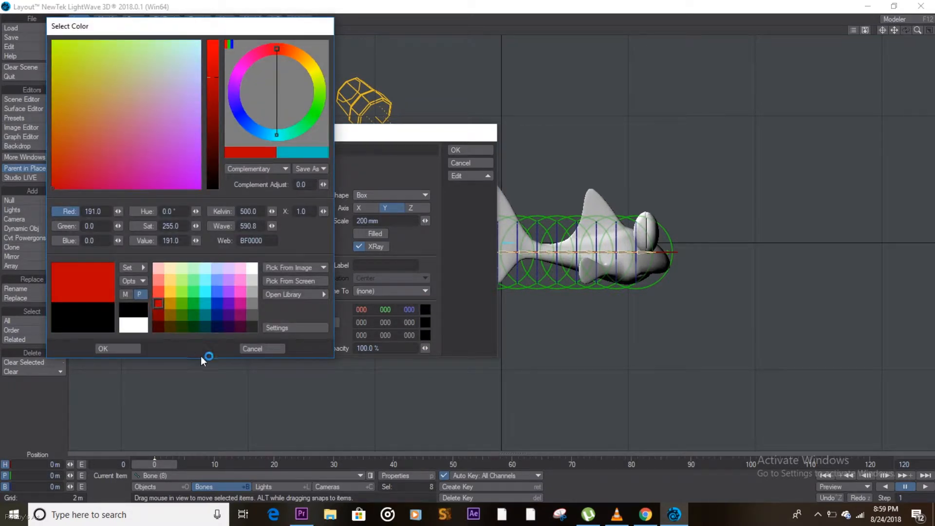
{"action": "left_click", "coordinate": [115, 346]}
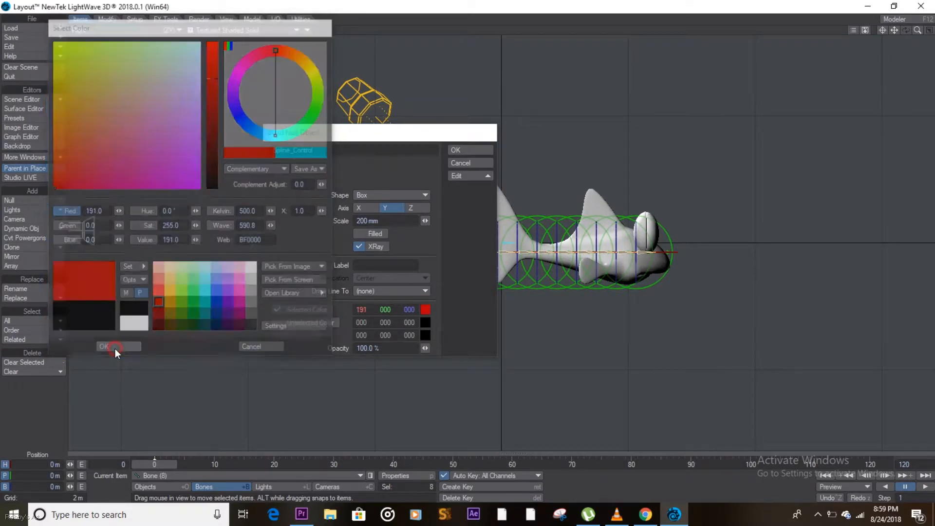
{"action": "left_click", "coordinate": [472, 149]}
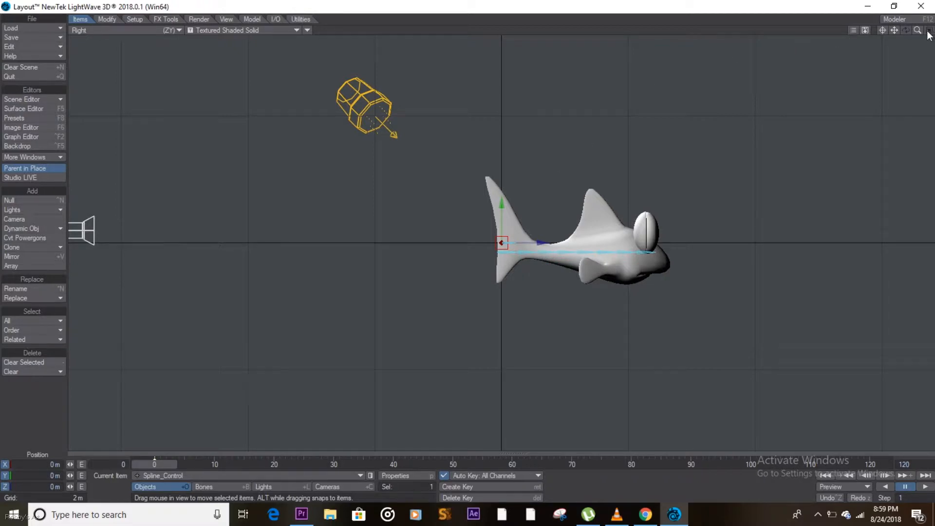
- Move the null onto the start of the tail bone, at about Y -153 mm and Z -75 mm
{"action": "left_click_drag", "start_coordinate": [917, 30], "coordinate": [920, 36]}
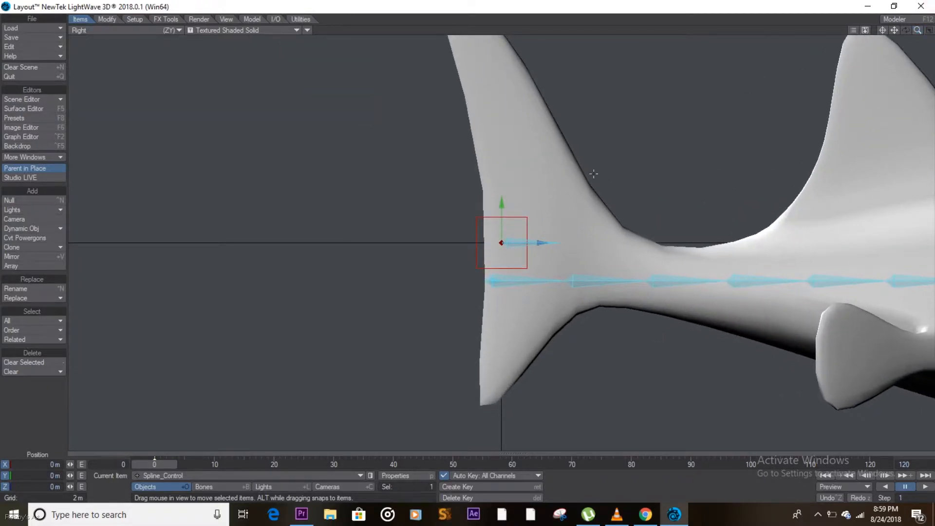
{"action": "left_click_drag", "start_coordinate": [542, 202], "coordinate": [522, 236]}
{"action": "left_click_drag", "start_coordinate": [918, 29], "coordinate": [788, 58]}
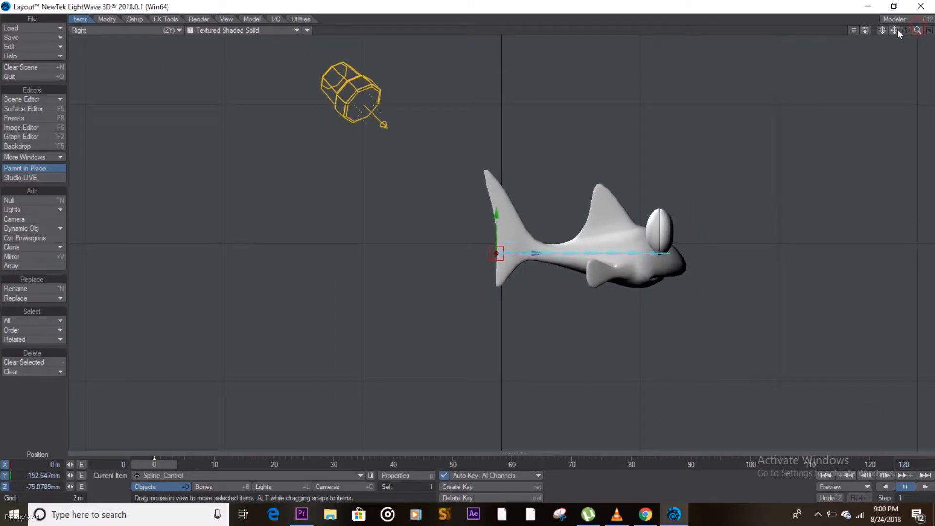
- Clone the null twice, one copy at a time, and move the newest clone along Z to mid-body at about 1.19 m
{"action": "mouse_move", "coordinate": [892, 30]}
{"action": "left_mouse_down"}
{"action": "mouse_move", "coordinate": [816, 24]}
{"action": "mouse_move", "coordinate": [893, 31]}
{"action": "left_mouse_up"}
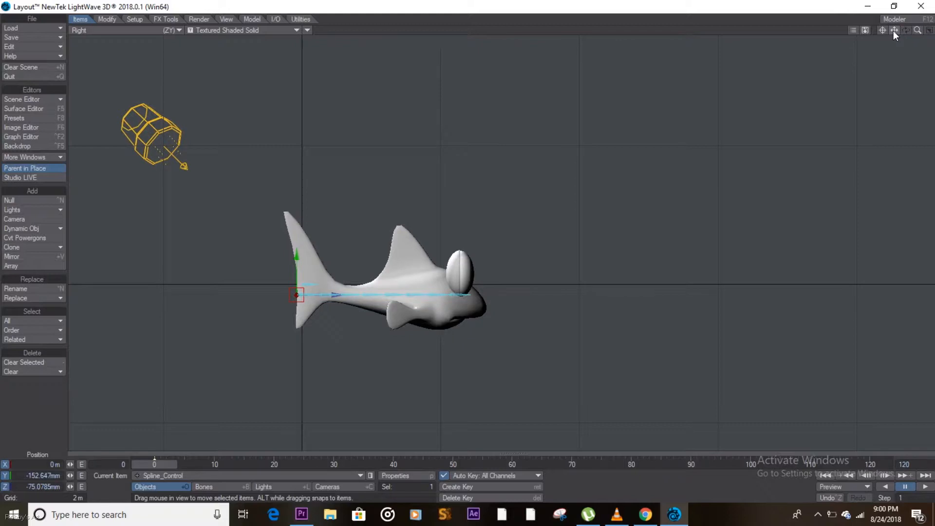
{"action": "key", "text": "ctrl+c"}
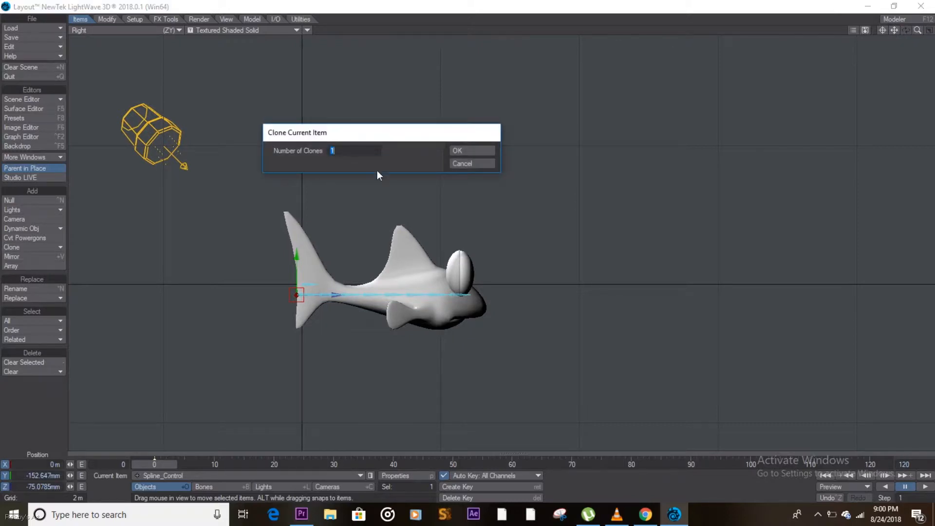
{"action": "left_click", "coordinate": [472, 150]}
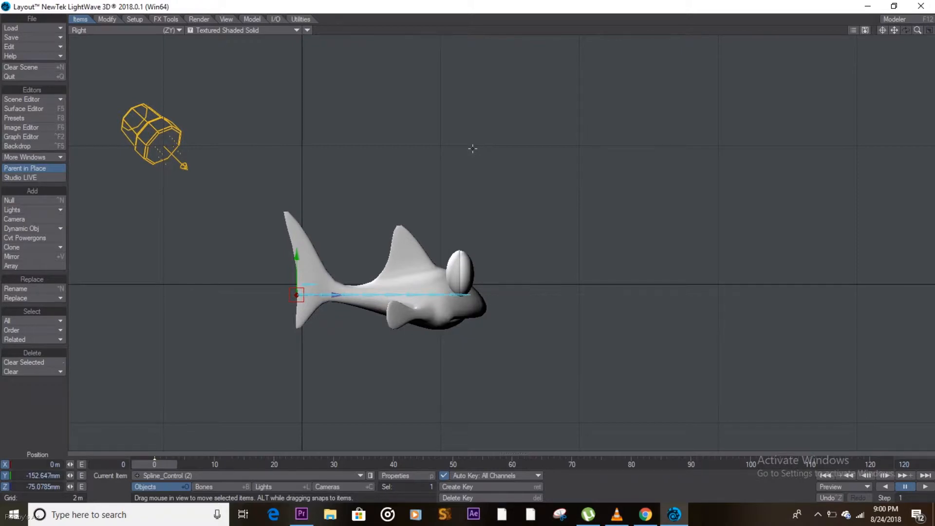
{"action": "key", "text": "ctrl+c"}
{"action": "left_click", "coordinate": [481, 150]}
{"action": "mouse_move", "coordinate": [331, 294]}
{"action": "left_mouse_down"}
{"action": "mouse_move", "coordinate": [410, 292]}
{"action": "mouse_move", "coordinate": [395, 293]}
{"action": "left_mouse_up"}
- Add two more single clones along Z, one just ahead of the fish's snout at about 2.72 m and one at about 4.15 m
{"action": "key", "text": "ctrl+c"}
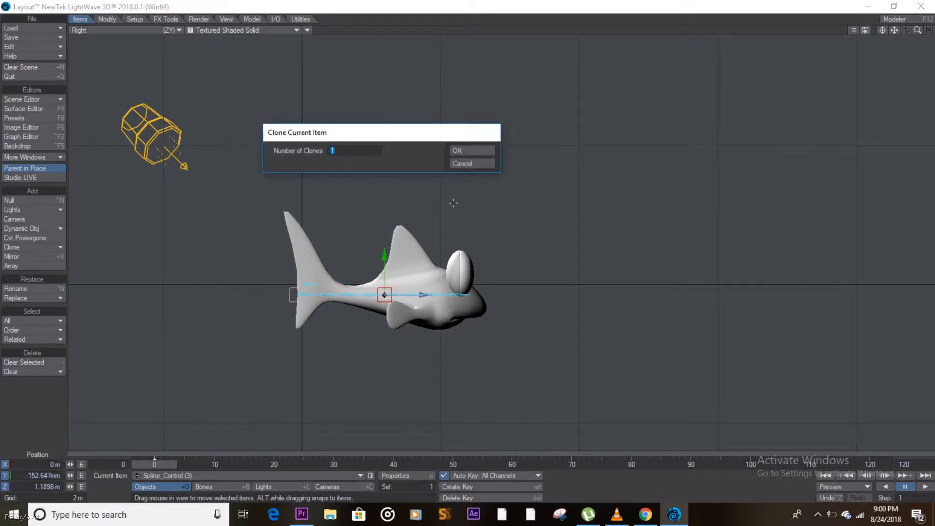
{"action": "left_click", "coordinate": [466, 150]}
{"action": "mouse_move", "coordinate": [418, 286]}
{"action": "left_mouse_down"}
{"action": "mouse_move", "coordinate": [591, 273]}
{"action": "mouse_move", "coordinate": [476, 282]}
{"action": "mouse_move", "coordinate": [496, 288]}
{"action": "left_mouse_up"}
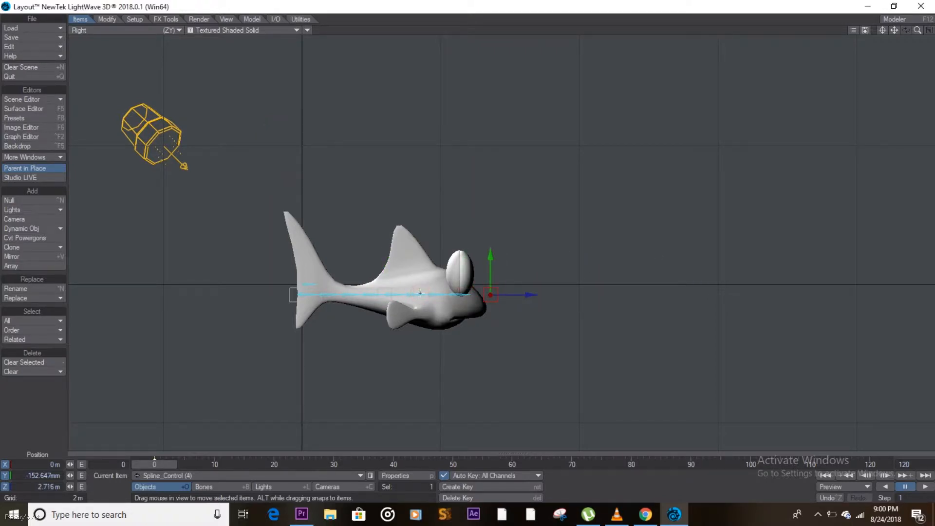
{"action": "key", "text": "ctrl+c"}
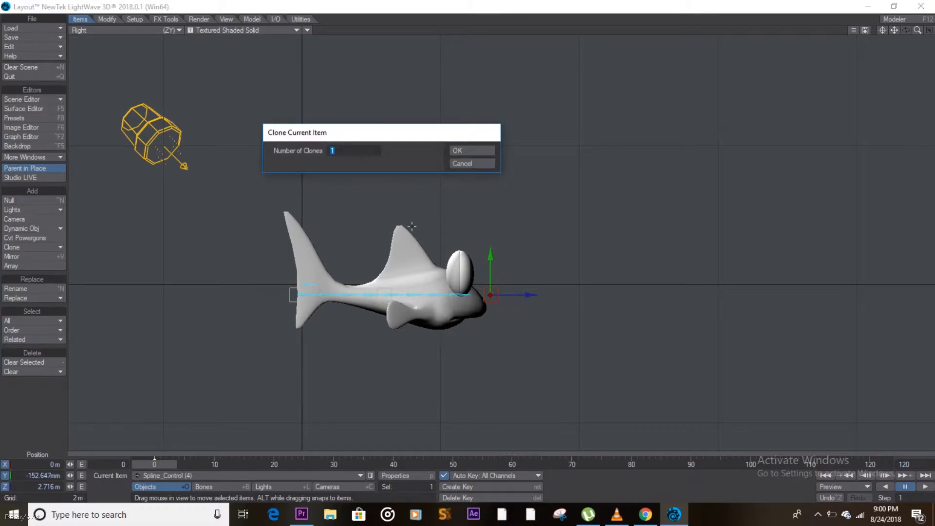
{"action": "left_click", "coordinate": [473, 149]}
{"action": "left_click_drag", "start_coordinate": [529, 296], "coordinate": [590, 292]}
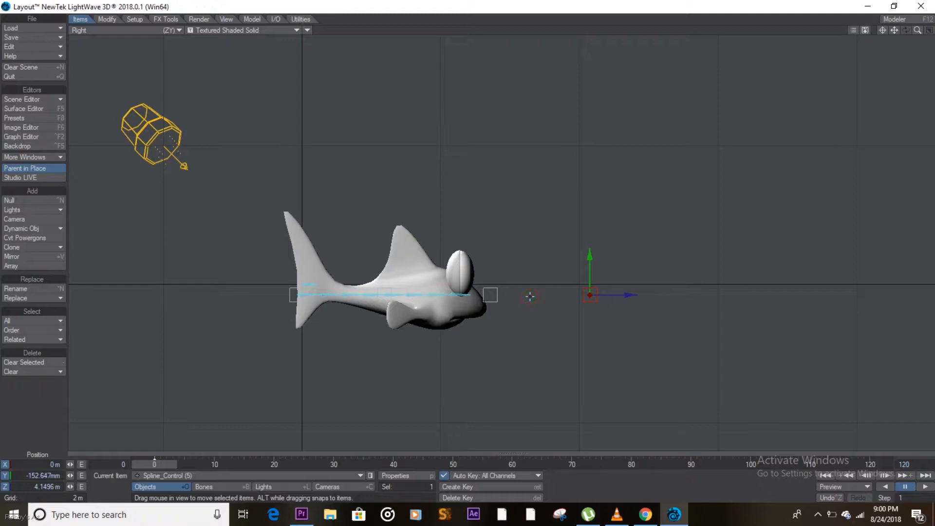
- Continue the row of control nulls with two single clones, moved along Z to about 5.72 m and 7.24 m
{"action": "key", "text": "ctrl+c"}
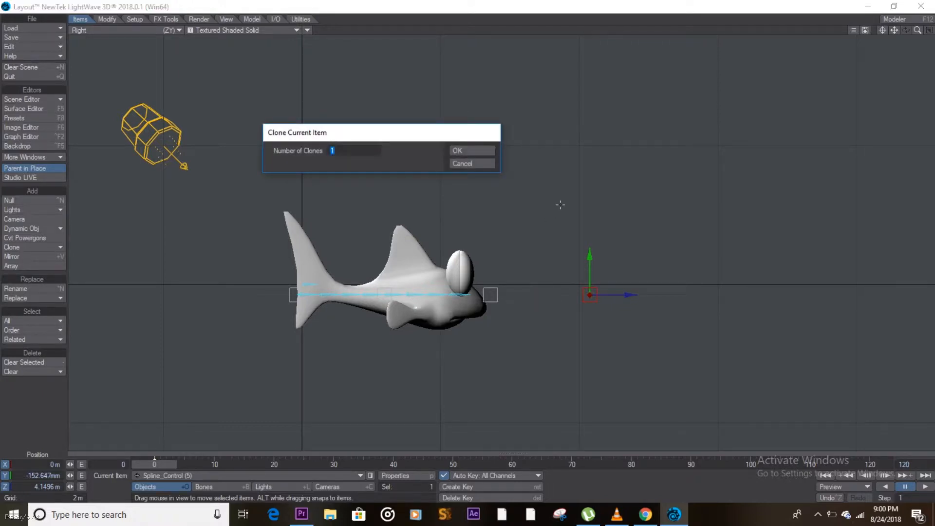
{"action": "left_click", "coordinate": [483, 149]}
{"action": "left_click_drag", "start_coordinate": [625, 291], "coordinate": [698, 293]}
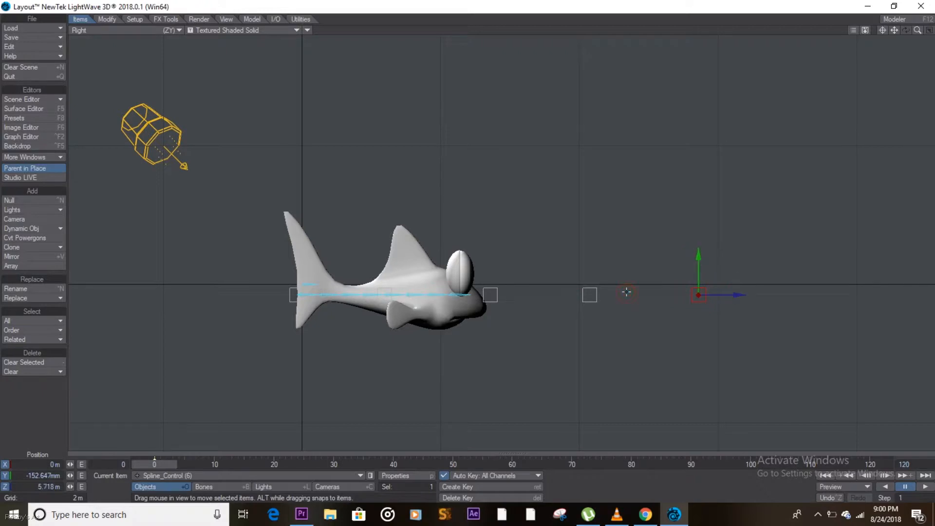
{"action": "key", "text": "ctrl+c"}
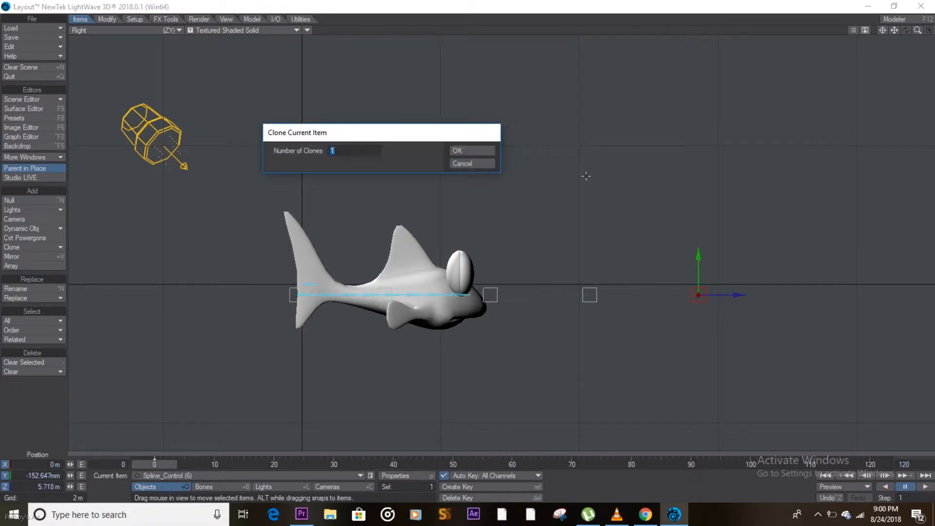
{"action": "left_click", "coordinate": [458, 149]}
{"action": "left_click_drag", "start_coordinate": [730, 295], "coordinate": [730, 295]}
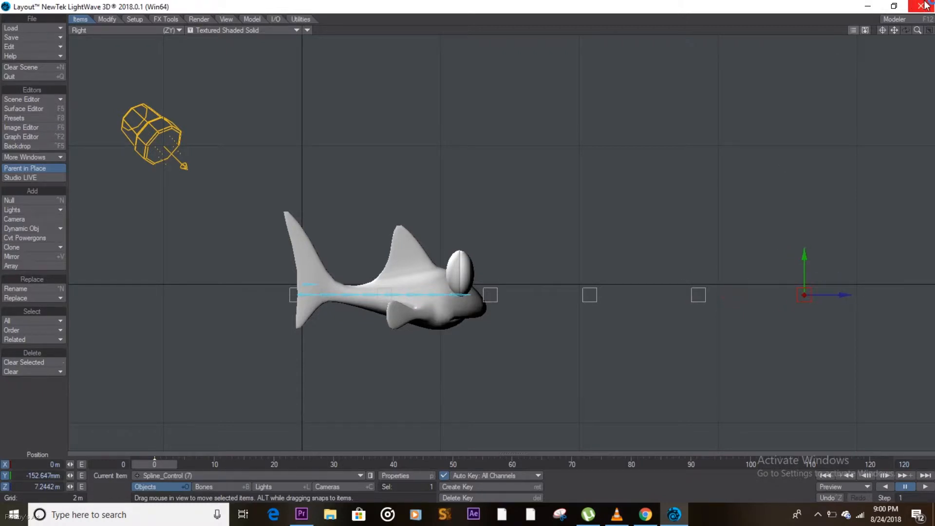
- Extend the null row with two further single clones, placed along Z at about 8.52 m and 10.08 m
{"action": "mouse_move", "coordinate": [917, 30]}
{"action": "left_mouse_down"}
{"action": "mouse_move", "coordinate": [852, 42]}
{"action": "mouse_move", "coordinate": [889, 43]}
{"action": "mouse_move", "coordinate": [933, 4]}
{"action": "mouse_move", "coordinate": [933, 14]}
{"action": "left_mouse_up"}
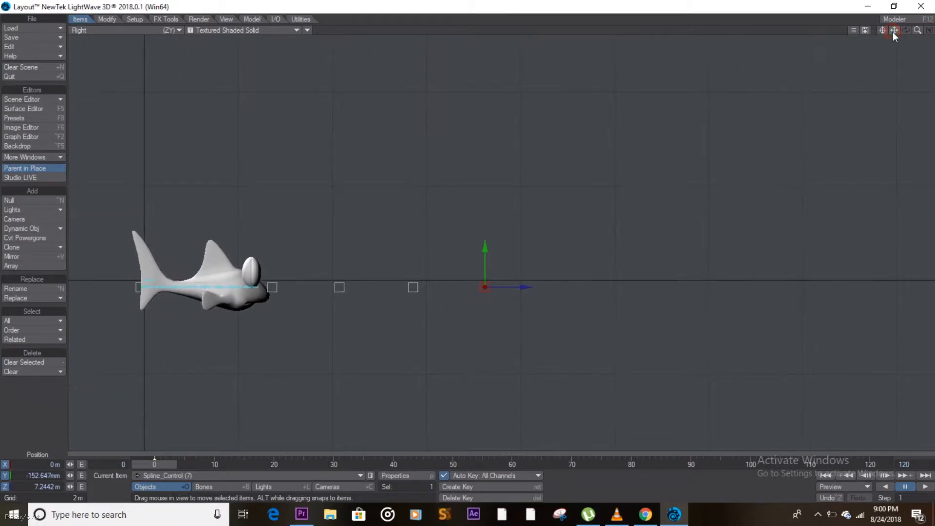
{"action": "key", "text": "ctrl+c"}
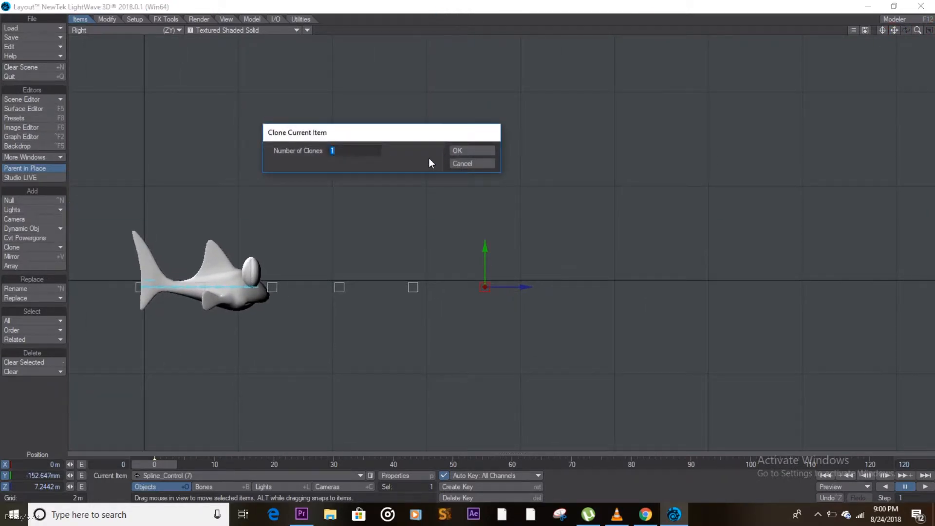
{"action": "left_click", "coordinate": [475, 151]}
{"action": "mouse_move", "coordinate": [524, 287]}
{"action": "left_mouse_down"}
{"action": "mouse_move", "coordinate": [566, 294]}
{"action": "mouse_move", "coordinate": [559, 292]}
{"action": "left_mouse_up"}
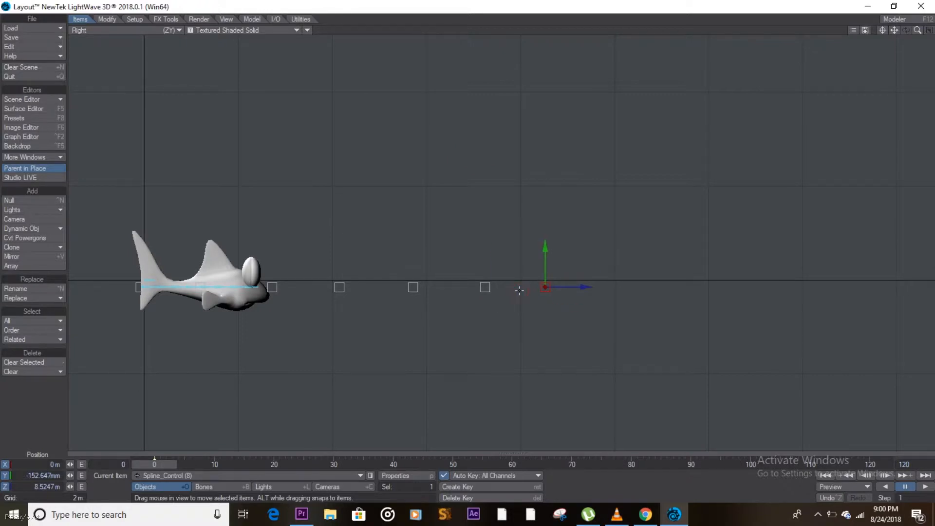
{"action": "key", "text": "ctrl+c"}
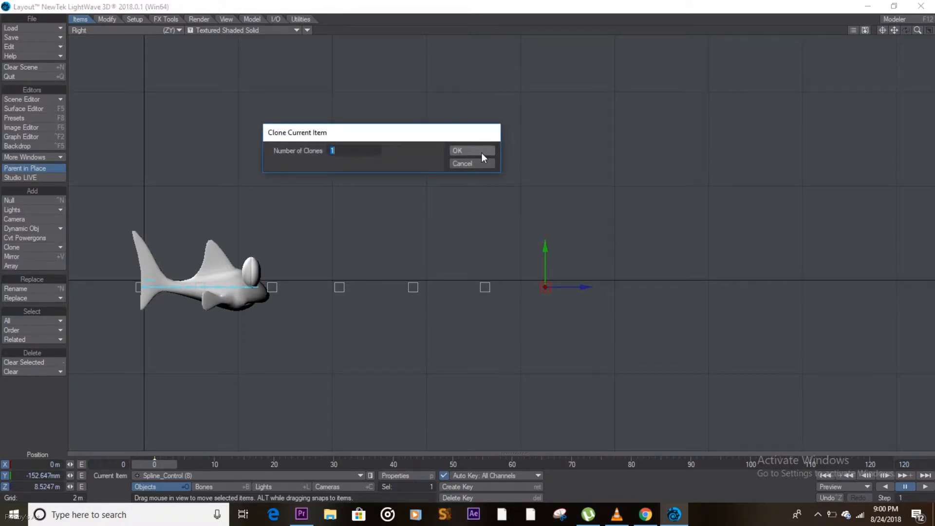
{"action": "left_click", "coordinate": [480, 151]}
{"action": "left_click_drag", "start_coordinate": [581, 287], "coordinate": [632, 291]}
- Clone the last null twice in succession, moving the copies along Z to about 11.56 m and 12.98 m
{"action": "key", "text": "ctrl+c"}
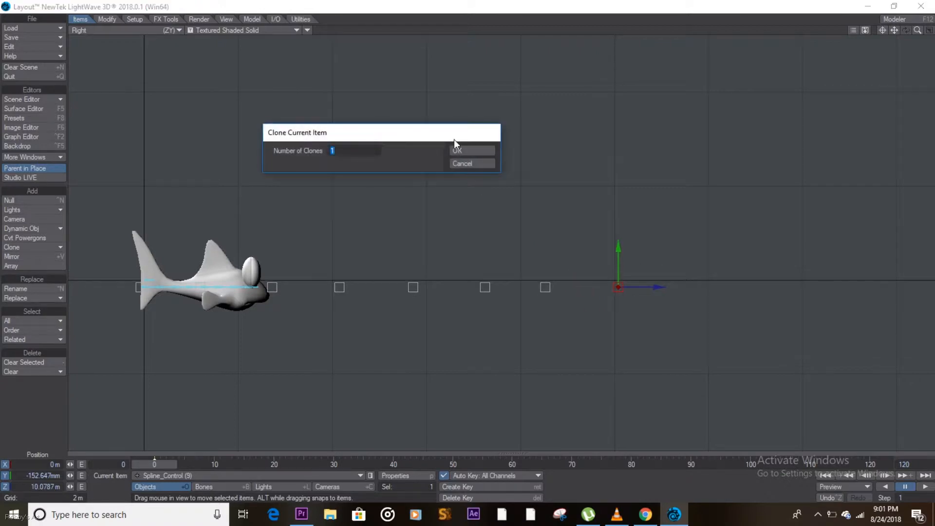
{"action": "left_click", "coordinate": [460, 151]}
{"action": "left_click_drag", "start_coordinate": [649, 287], "coordinate": [715, 289]}
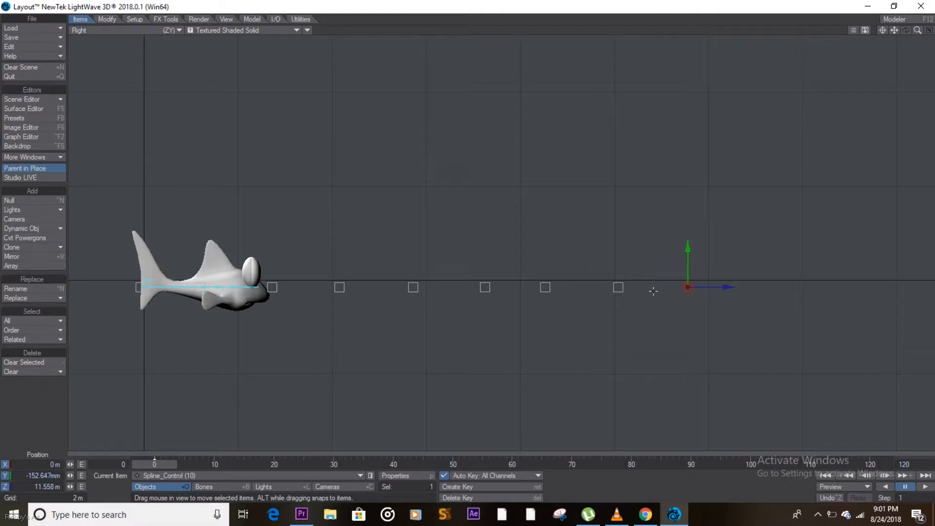
{"action": "key", "text": "ctrl+c"}
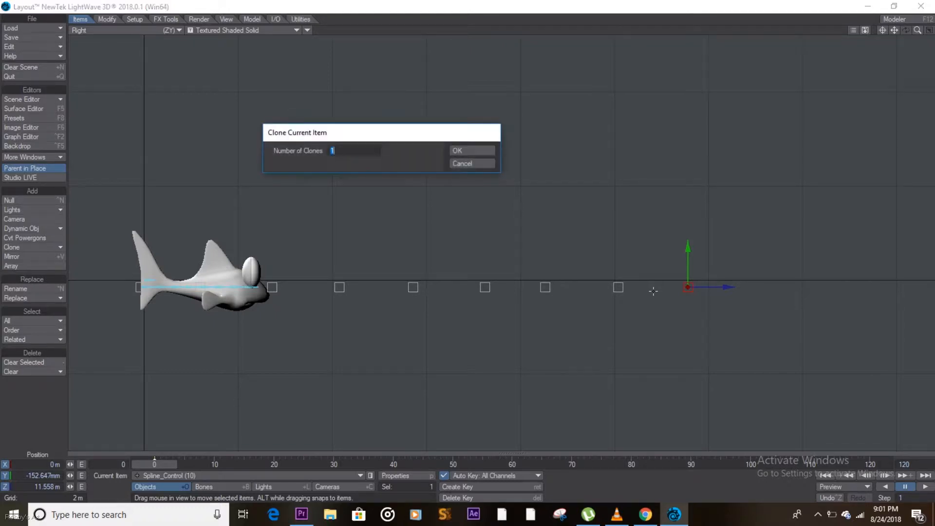
{"action": "left_click", "coordinate": [466, 149]}
{"action": "left_click_drag", "start_coordinate": [706, 289], "coordinate": [759, 293]}
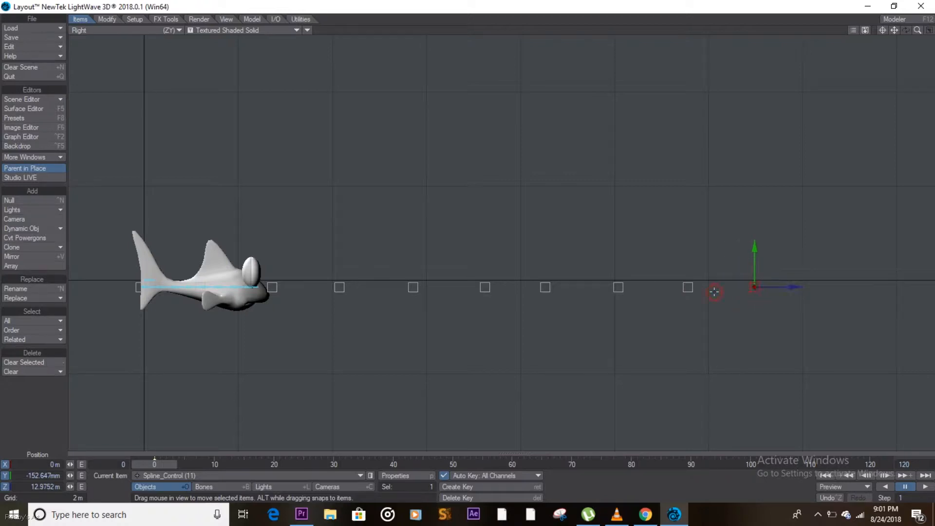
- Add two single clones at the far end of the row, at about 14.42 m and 16.02 m along Z
{"action": "key", "text": "ctrl+c"}
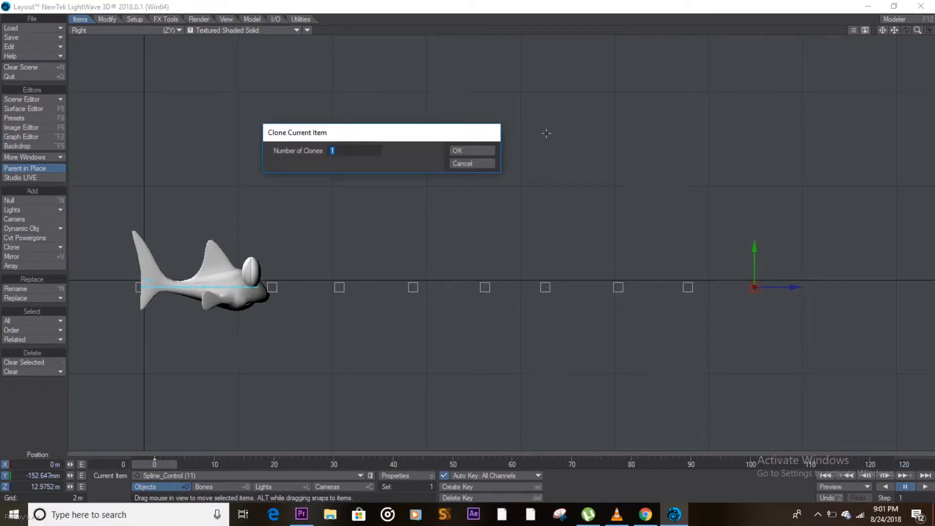
{"action": "left_click", "coordinate": [484, 151]}
{"action": "mouse_move", "coordinate": [769, 287]}
{"action": "left_mouse_down"}
{"action": "mouse_move", "coordinate": [832, 287]}
{"action": "mouse_move", "coordinate": [821, 287]}
{"action": "left_mouse_up"}
{"action": "key", "text": "ctrl+c"}
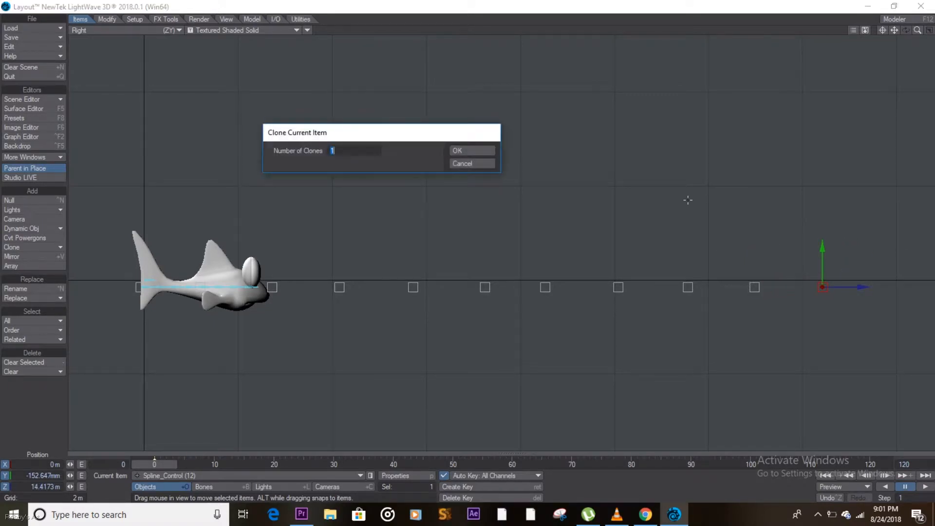
{"action": "left_click", "coordinate": [478, 152]}
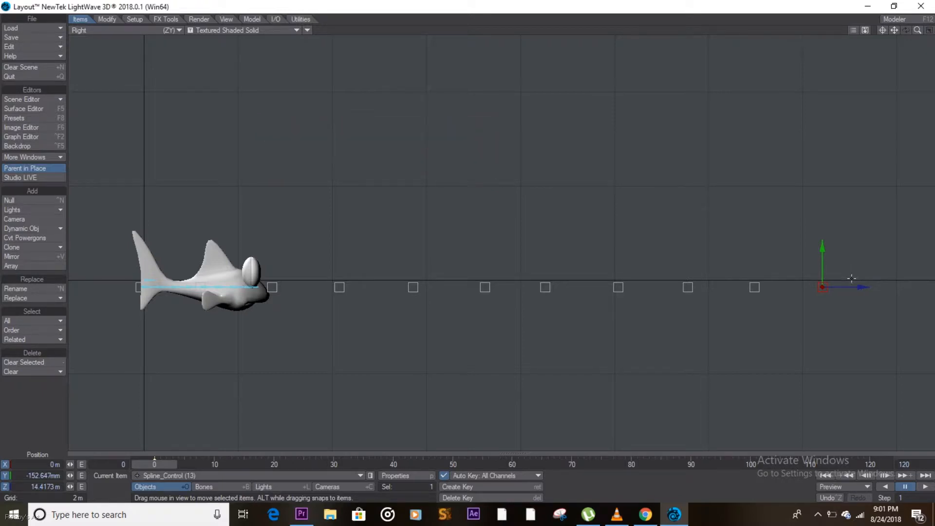
{"action": "mouse_move", "coordinate": [823, 287]}
{"action": "left_mouse_down"}
{"action": "mouse_move", "coordinate": [909, 284]}
{"action": "mouse_move", "coordinate": [897, 285]}
{"action": "left_mouse_up"}
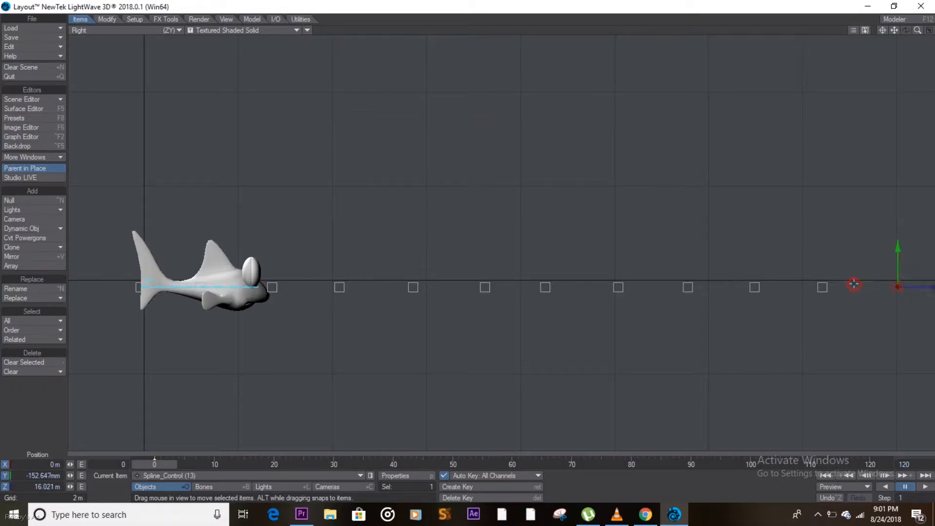
{"action": "left_click_drag", "start_coordinate": [917, 31], "coordinate": [881, 37]}
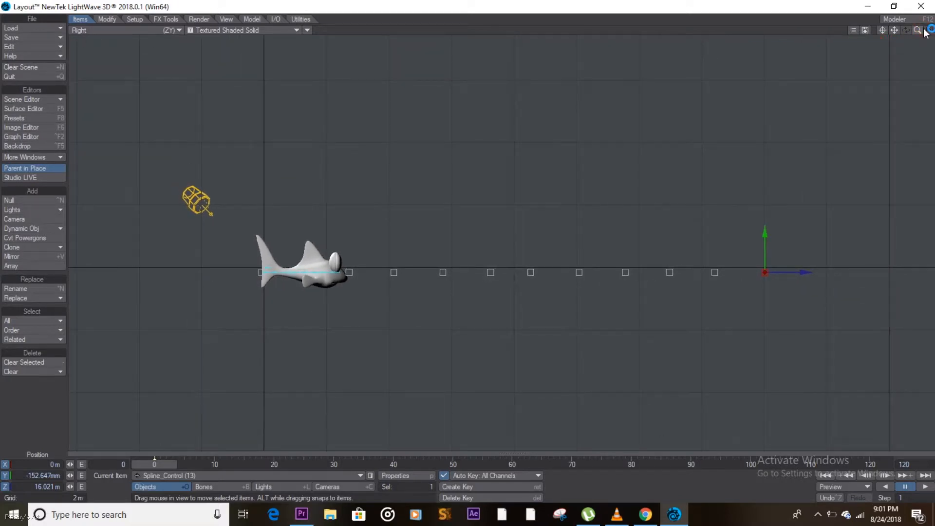
- Finish the row of control nulls with two more single clones, moved along Z to about 17.52 m and 19.11 m
{"action": "key", "text": "ctrl+c"}
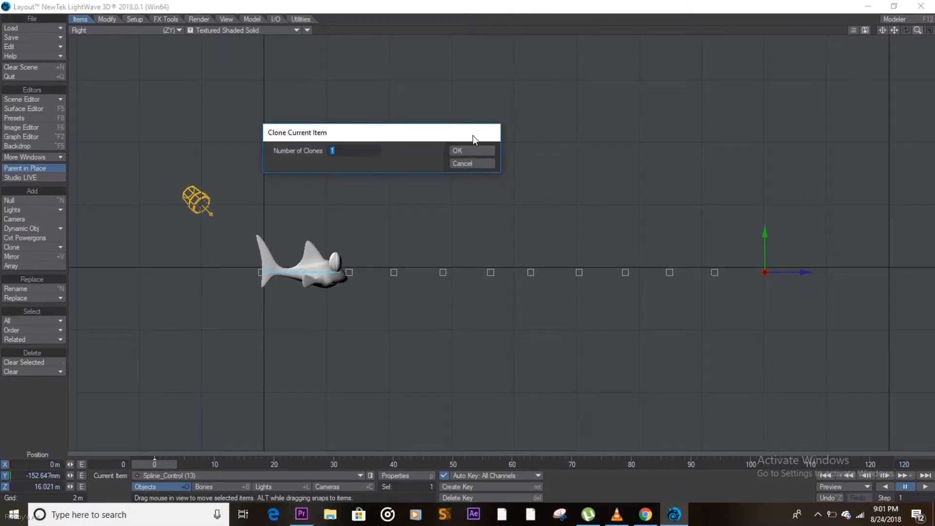
{"action": "left_click", "coordinate": [472, 151]}
{"action": "mouse_move", "coordinate": [764, 273]}
{"action": "left_mouse_down"}
{"action": "mouse_move", "coordinate": [818, 272]}
{"action": "mouse_move", "coordinate": [809, 273]}
{"action": "left_mouse_up"}
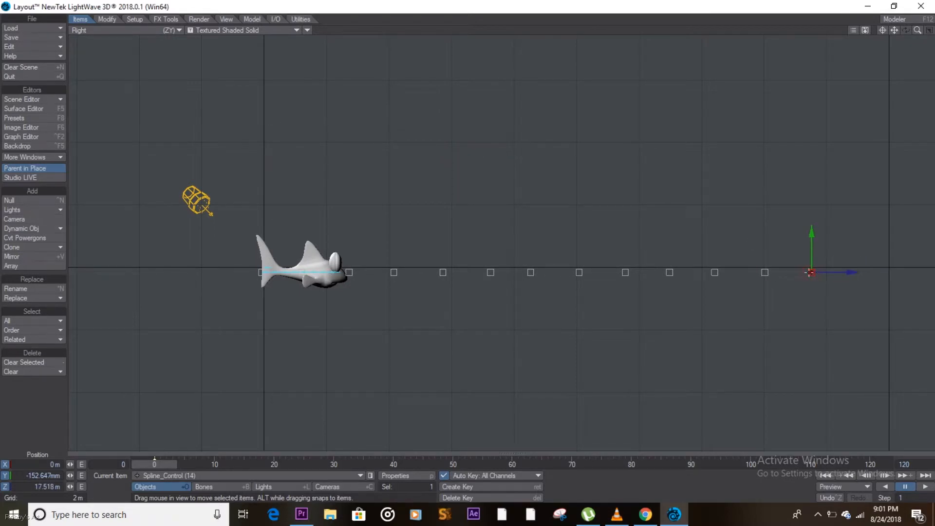
{"action": "key", "text": "ctrl+c"}
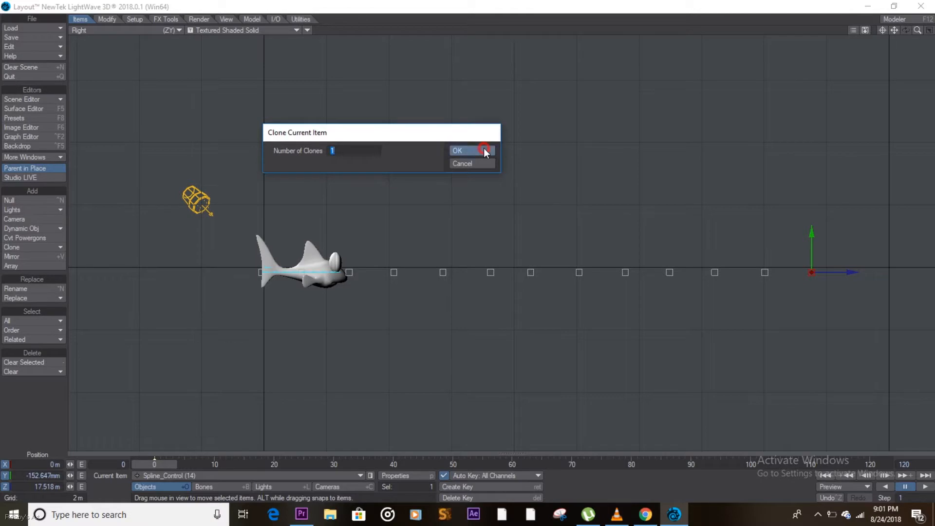
{"action": "left_click", "coordinate": [485, 150]}
{"action": "left_click_drag", "start_coordinate": [855, 274], "coordinate": [905, 273]}
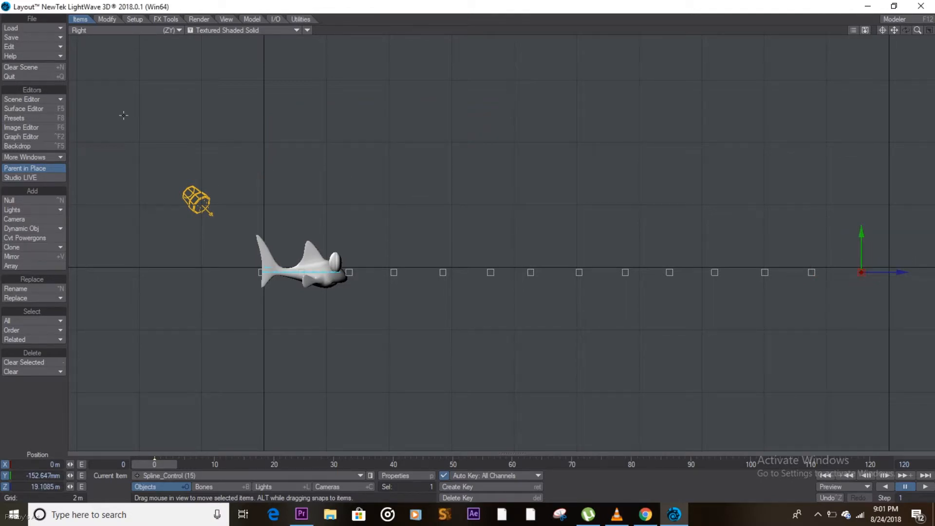
- Parent Spline_Control (2) through (15) to Spline_Control (1) in the Scene Editor
{"action": "left_click", "coordinate": [46, 100]}
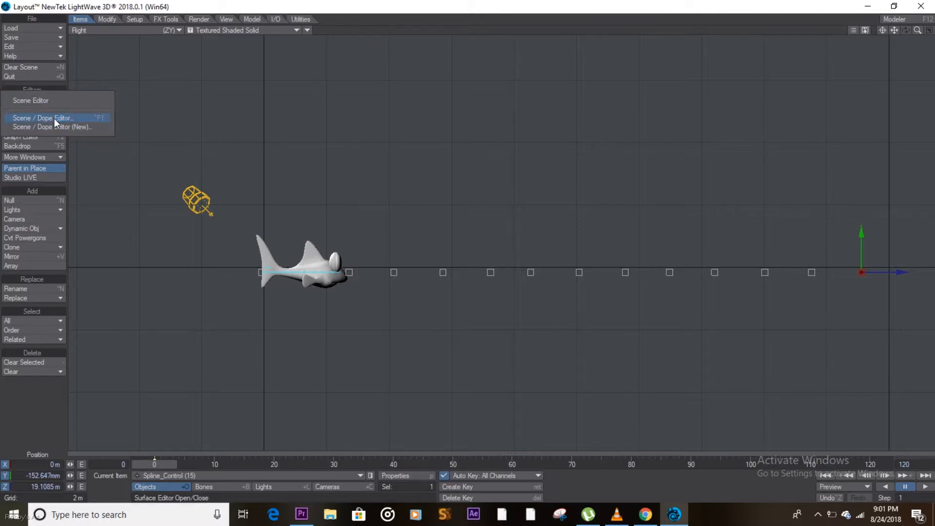
{"action": "left_click", "coordinate": [54, 118]}
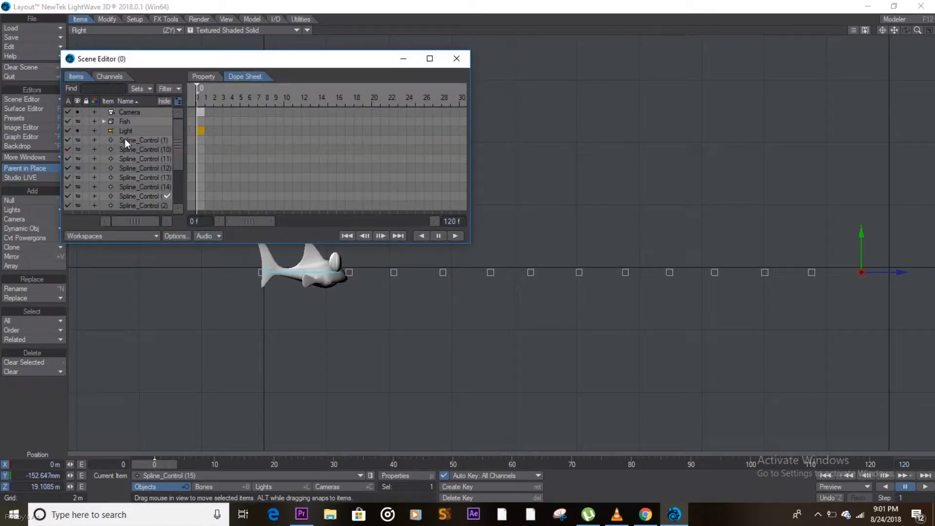
{"action": "left_click", "coordinate": [137, 149]}
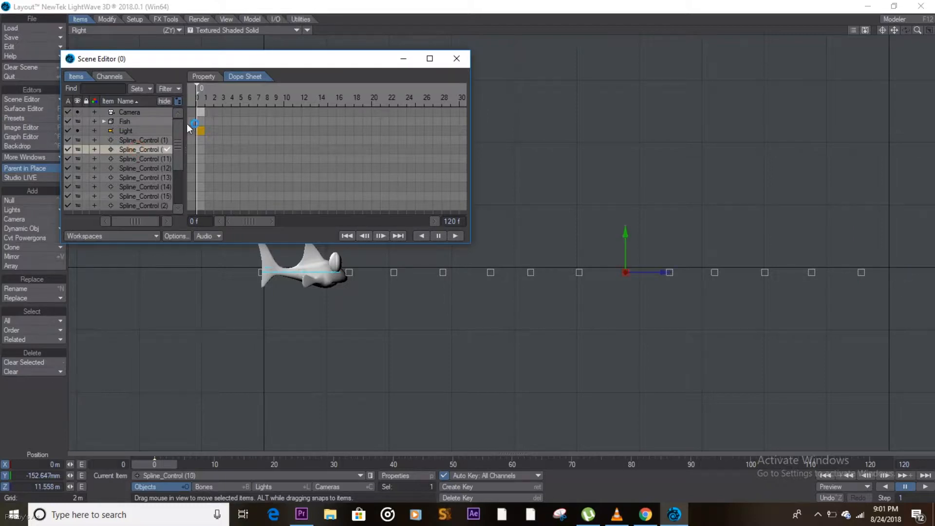
{"action": "left_click_drag", "start_coordinate": [179, 129], "coordinate": [176, 199]}
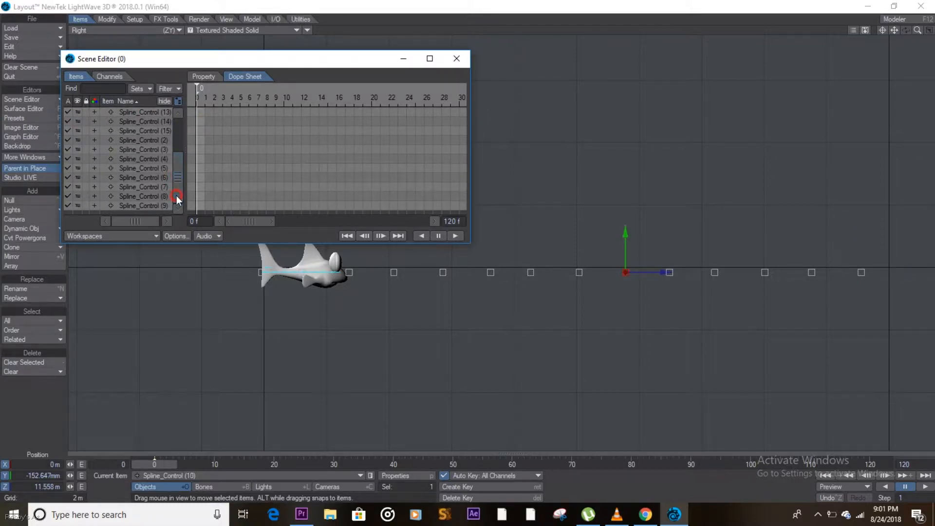
{"action": "left_click", "coordinate": [148, 205], "text": "shift"}
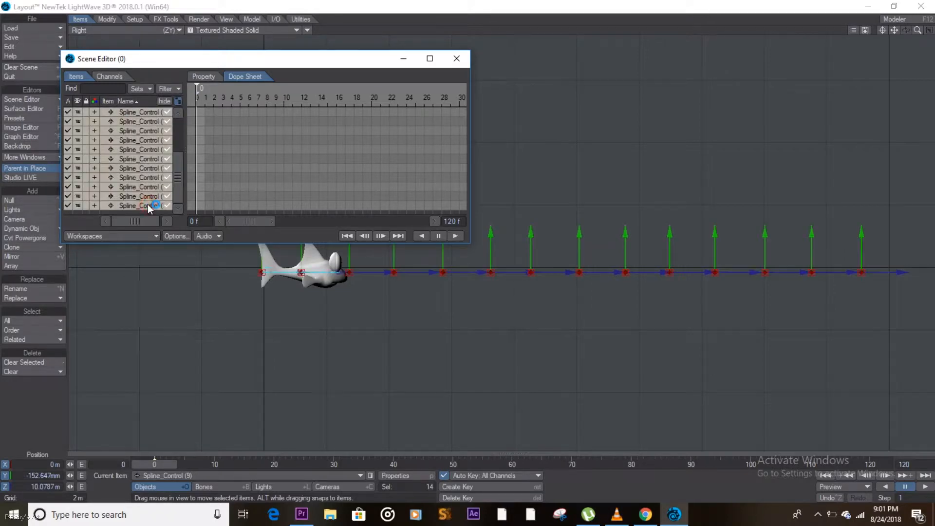
{"action": "left_click_drag", "start_coordinate": [174, 168], "coordinate": [185, 114]}
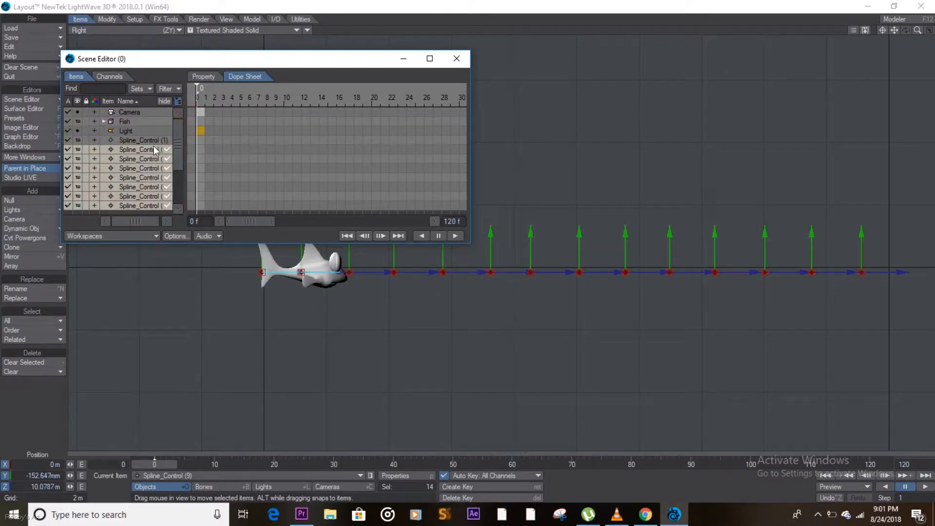
{"action": "left_click_drag", "start_coordinate": [133, 145], "coordinate": [133, 140]}
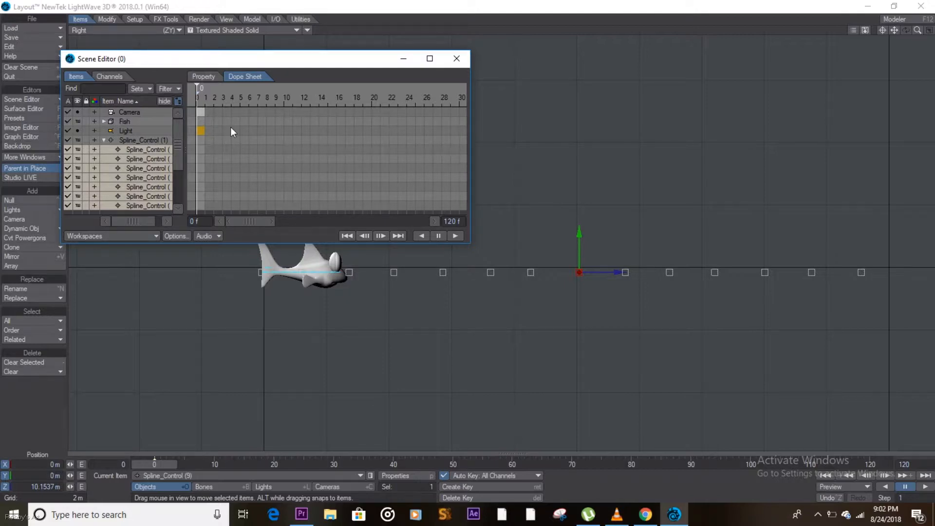
{"action": "left_click", "coordinate": [457, 59]}
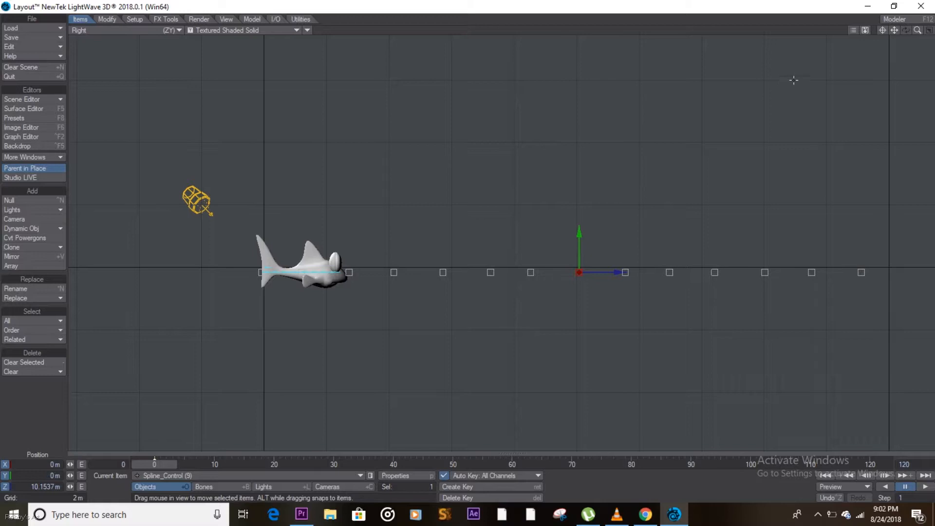
- Select the fish's bone chain, Bone (1) to Bone (8), and set Bone (8)'s Spline Control to Spline_Control (1) in its Motion Options
{"action": "left_click_drag", "start_coordinate": [917, 30], "coordinate": [184, 154]}
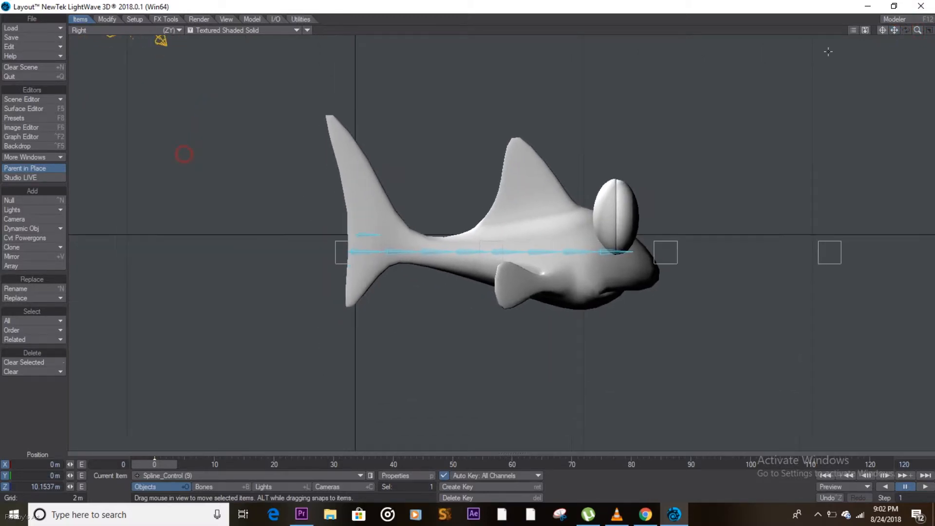
{"action": "left_click", "coordinate": [361, 250]}
{"action": "left_click", "coordinate": [360, 250]}
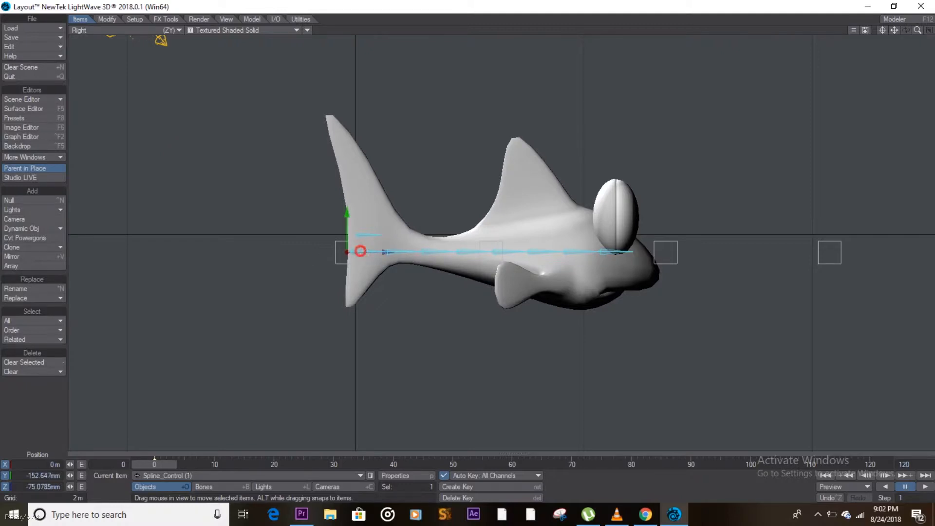
{"action": "right_click", "coordinate": [360, 251]}
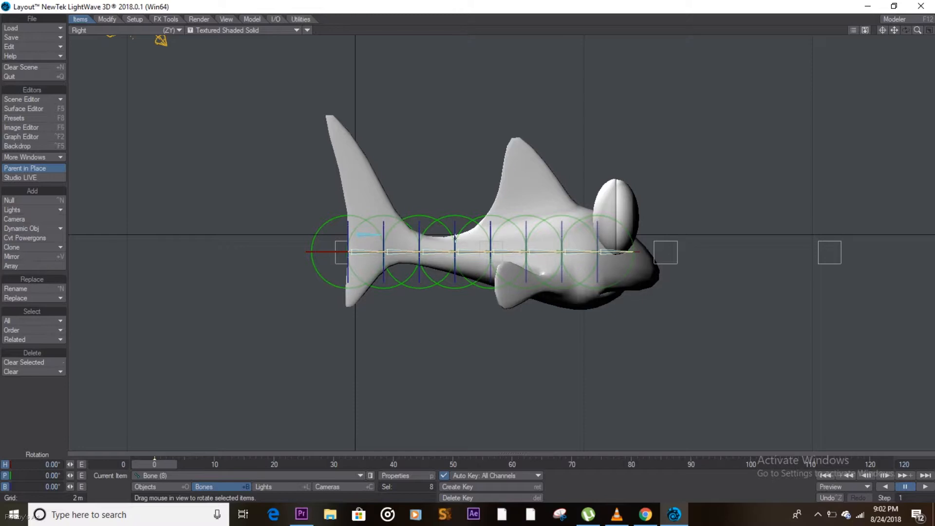
{"action": "key", "text": "m"}
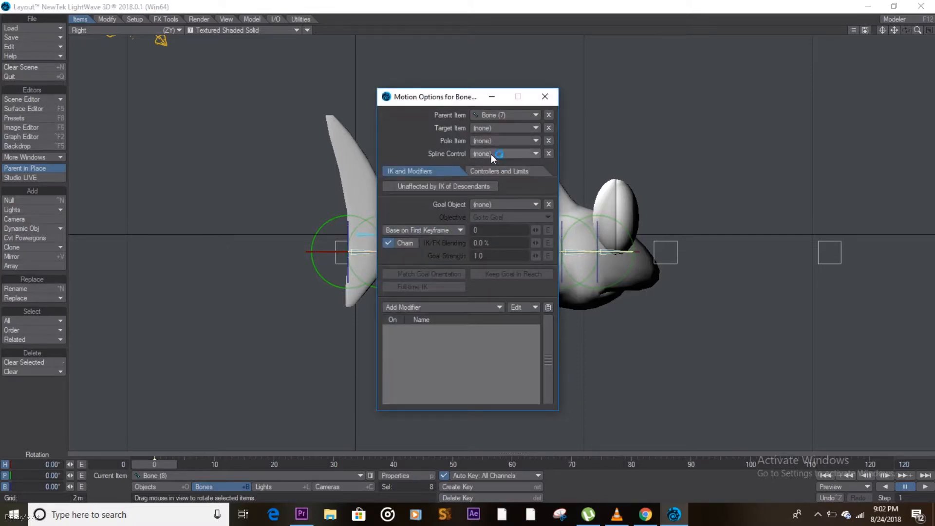
{"action": "left_click", "coordinate": [527, 155]}
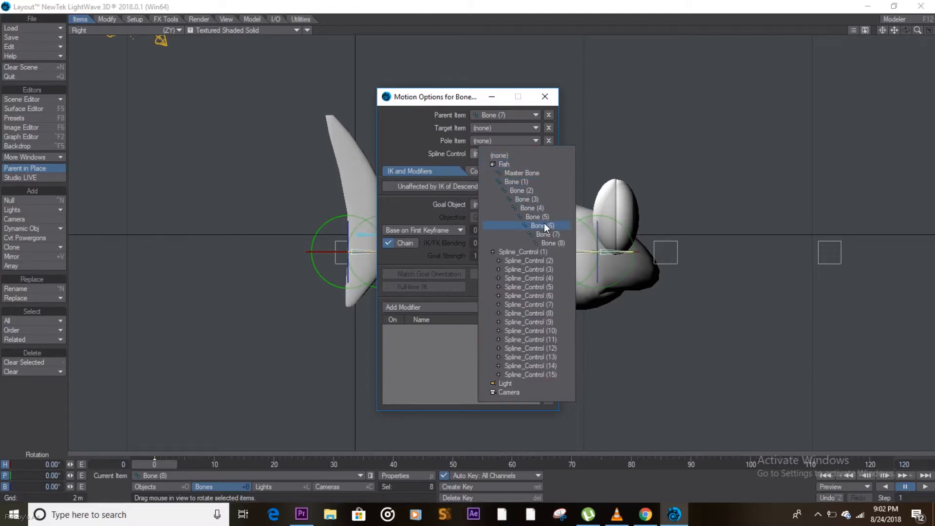
{"action": "left_click", "coordinate": [538, 250]}
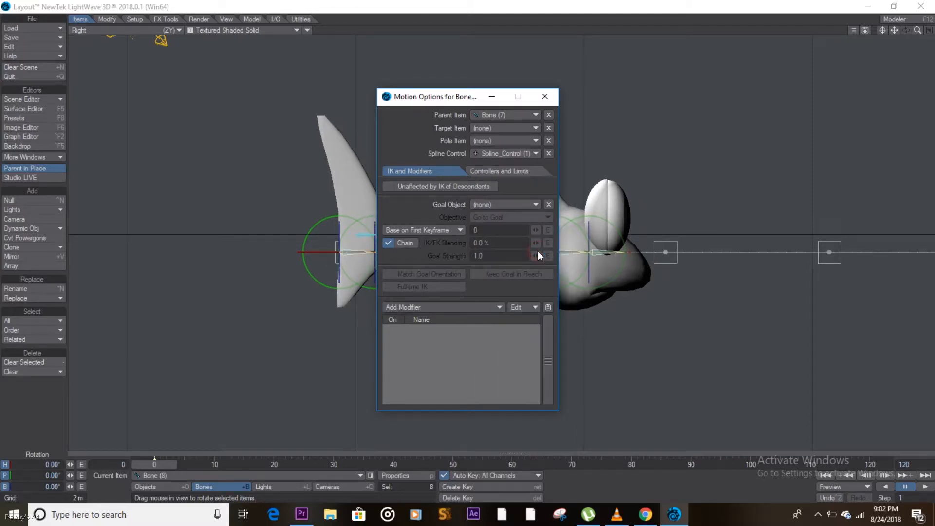
{"action": "left_click", "coordinate": [545, 97]}
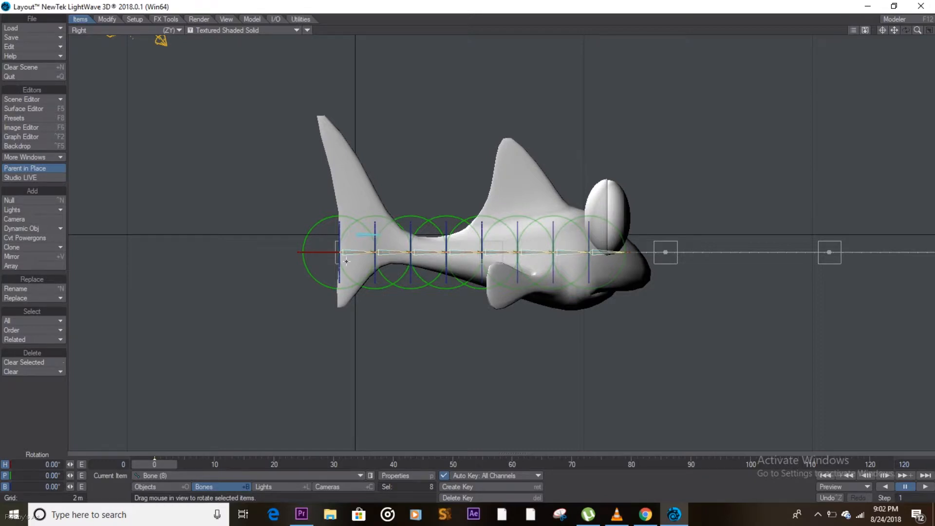
- Raise Spline_Control (4), the null just ahead of the fish's nose, to about 1 m in Y
{"action": "left_click_drag", "start_coordinate": [296, 227], "coordinate": [309, 222]}
{"action": "left_click", "coordinate": [664, 250]}
{"action": "key", "text": "t"}
{"action": "left_click_drag", "start_coordinate": [665, 246], "coordinate": [670, 132]}
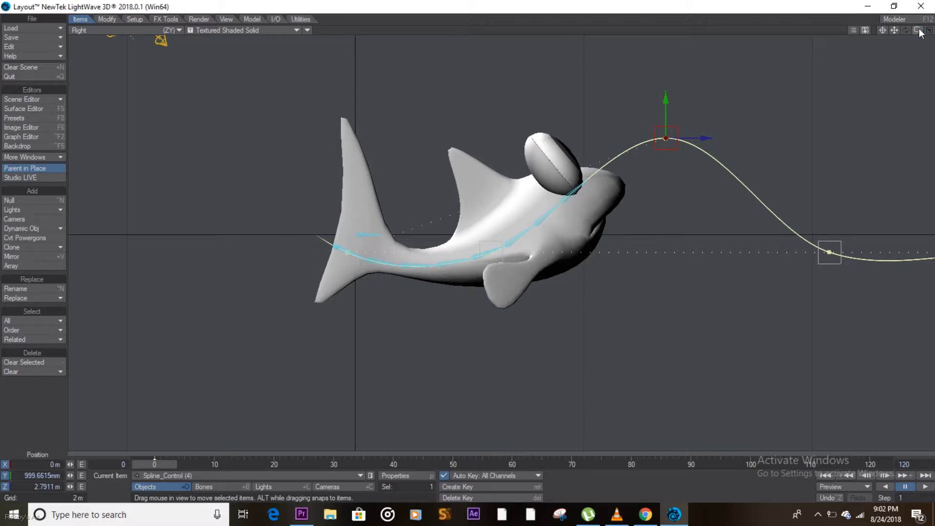
- Shift Spline_Control (4) and (5) toward negative X in the Top view to form the first curve of the path
{"action": "left_click_drag", "start_coordinate": [918, 30], "coordinate": [798, 61]}
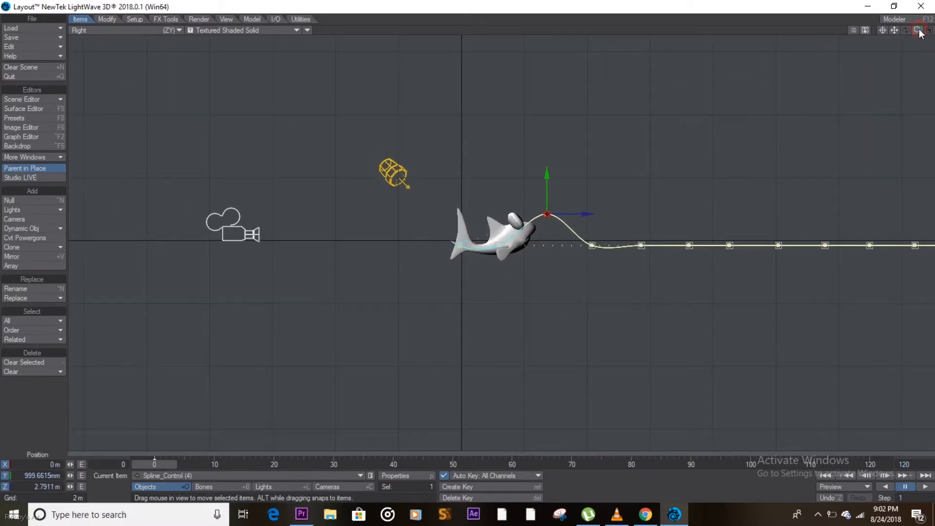
{"action": "left_click", "coordinate": [179, 30]}
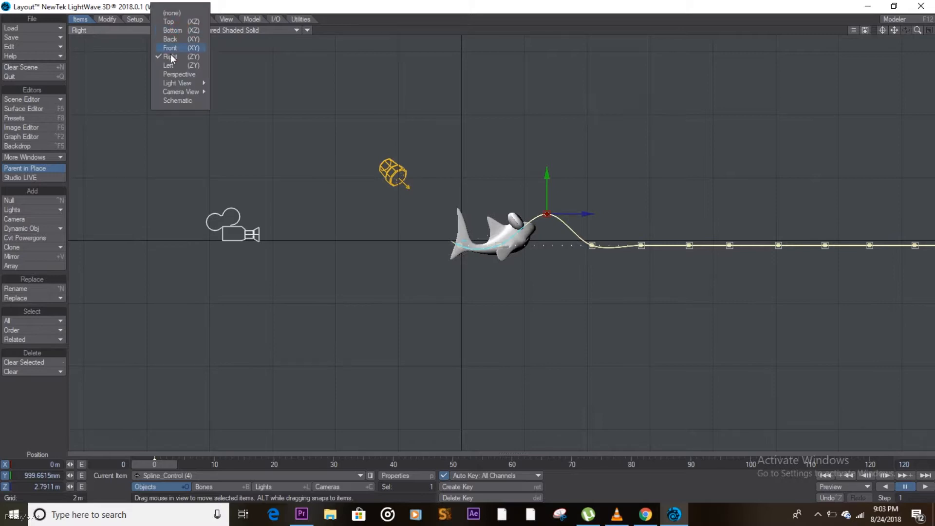
{"action": "left_click", "coordinate": [182, 22]}
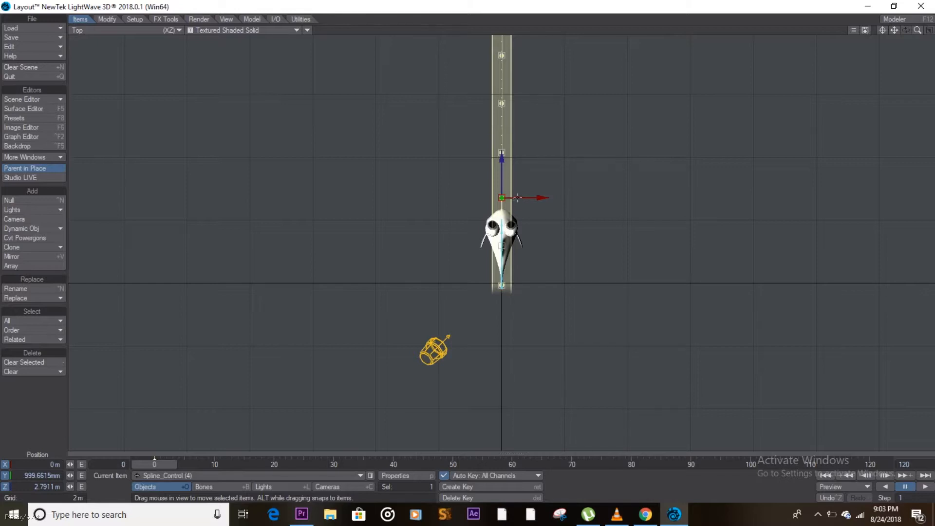
{"action": "left_click_drag", "start_coordinate": [536, 197], "coordinate": [476, 198]}
{"action": "left_click", "coordinate": [503, 152]}
{"action": "mouse_move", "coordinate": [537, 153]}
{"action": "left_mouse_down"}
{"action": "mouse_move", "coordinate": [463, 150]}
{"action": "mouse_move", "coordinate": [540, 146]}
{"action": "left_mouse_up"}
- Move Spline_Control (6) to about 1.28 m and Spline_Control (7) to about 1.84 m in X for the opposite curve
{"action": "left_click", "coordinate": [502, 103]}
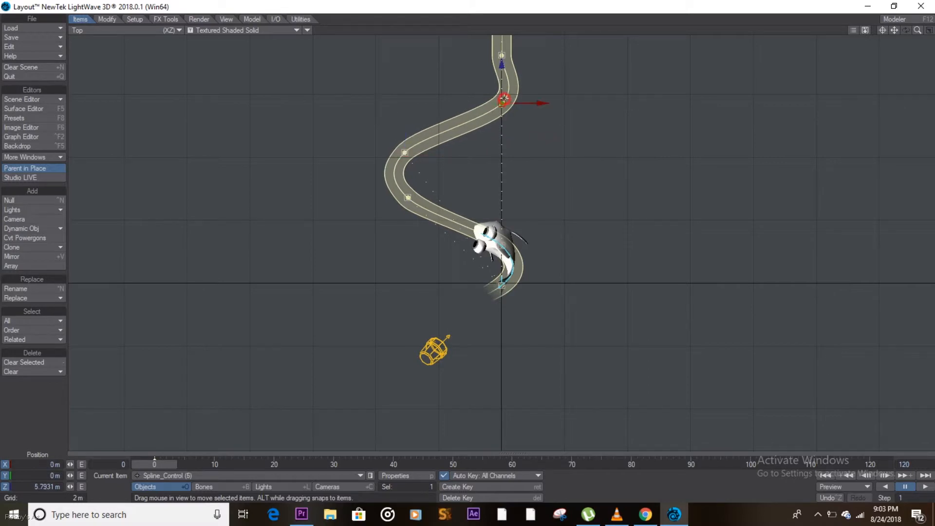
{"action": "left_click_drag", "start_coordinate": [540, 104], "coordinate": [582, 105]}
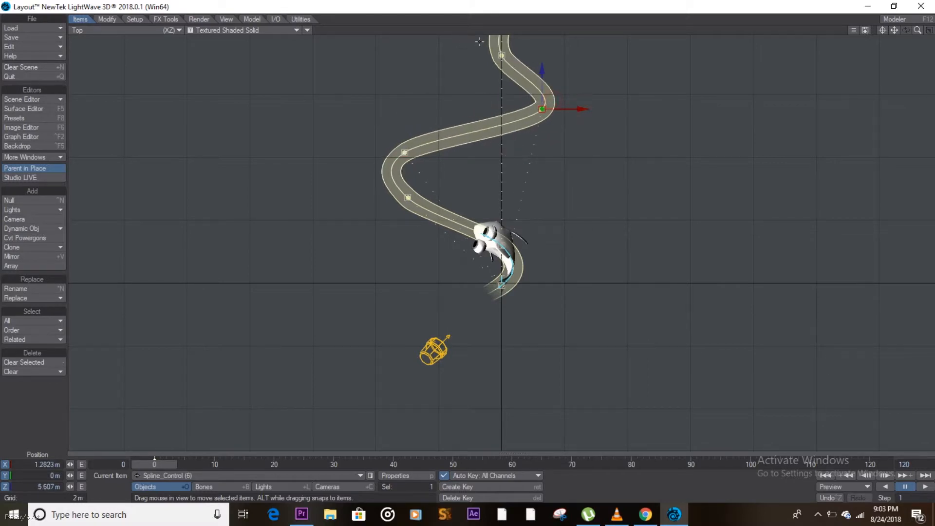
{"action": "left_click", "coordinate": [502, 55]}
{"action": "left_click_drag", "start_coordinate": [519, 55], "coordinate": [577, 56]}
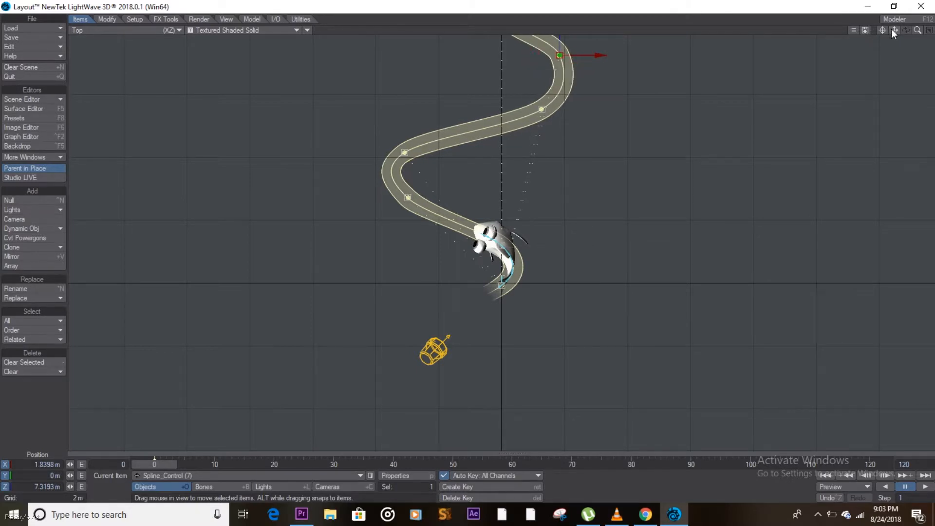
- Move Spline_Control (8) well out along positive X and Spline_Control (9) to about 4.57 m in X
{"action": "left_click_drag", "start_coordinate": [894, 31], "coordinate": [889, 142]}
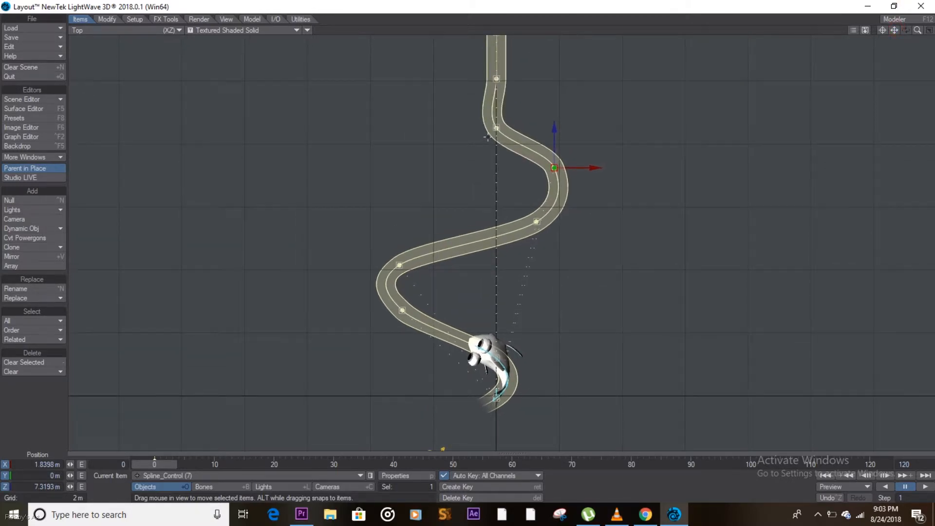
{"action": "left_click", "coordinate": [504, 120]}
{"action": "mouse_move", "coordinate": [496, 91]}
{"action": "left_mouse_down"}
{"action": "mouse_move", "coordinate": [435, 106]}
{"action": "mouse_move", "coordinate": [444, 112]}
{"action": "mouse_move", "coordinate": [448, 77]}
{"action": "mouse_move", "coordinate": [494, 87]}
{"action": "left_mouse_up"}
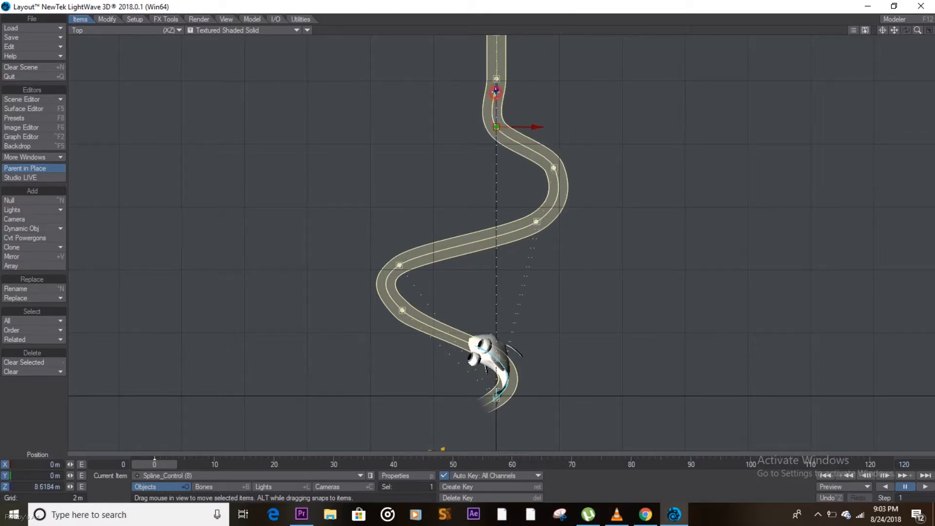
{"action": "left_click_drag", "start_coordinate": [534, 125], "coordinate": [625, 108]}
{"action": "left_click", "coordinate": [498, 76]}
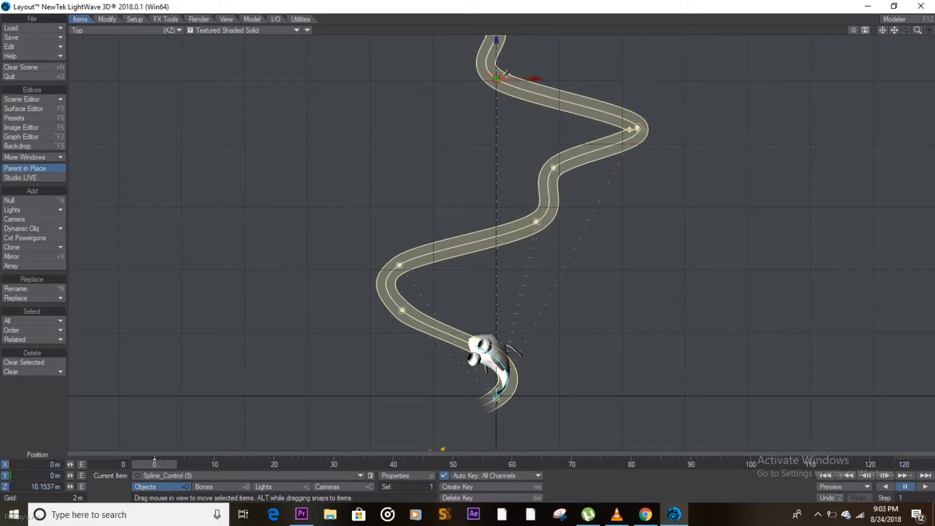
{"action": "left_click_drag", "start_coordinate": [525, 70], "coordinate": [619, 83]}
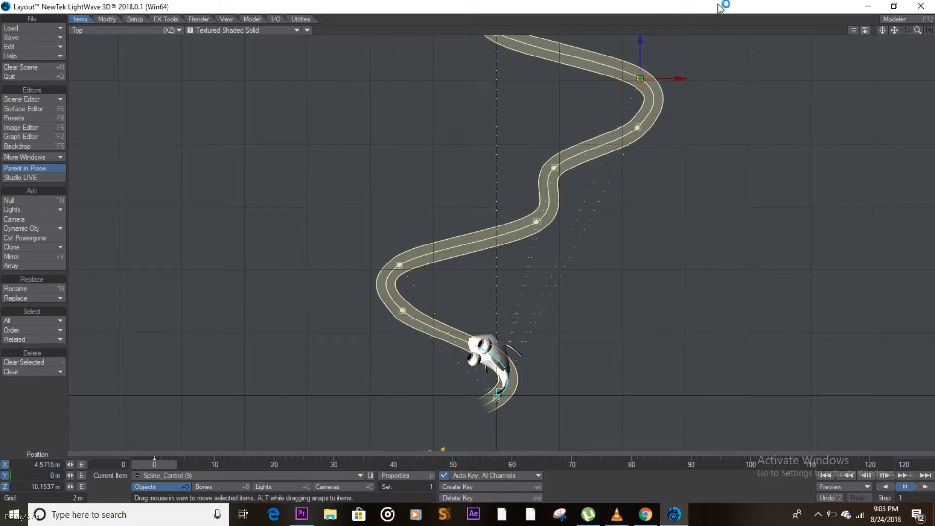
- Offset Spline_Control (10) to (15) in alternating pairs across the centre line to form S-curves, with the last null at about -2.5 m in X
{"action": "left_click_drag", "start_coordinate": [917, 30], "coordinate": [913, 30]}
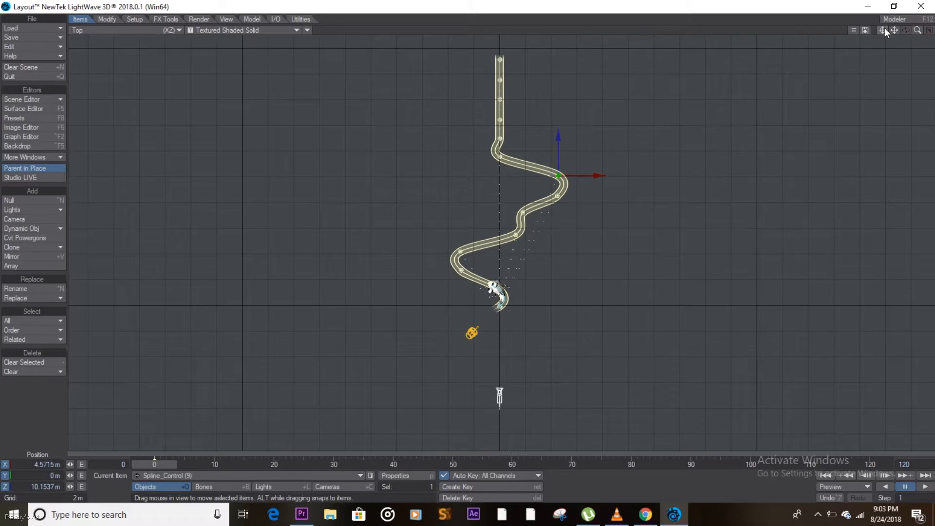
{"action": "left_click", "coordinate": [500, 157]}
{"action": "left_click_drag", "start_coordinate": [553, 145], "coordinate": [567, 117]}
{"action": "left_click", "coordinate": [505, 135]}
{"action": "left_click", "coordinate": [504, 117]}
{"action": "left_click", "coordinate": [501, 121]}
{"action": "left_click", "coordinate": [502, 97]}
{"action": "left_click", "coordinate": [499, 80]}
{"action": "left_click_drag", "start_coordinate": [542, 81], "coordinate": [497, 60]}
{"action": "left_click", "coordinate": [500, 59]}
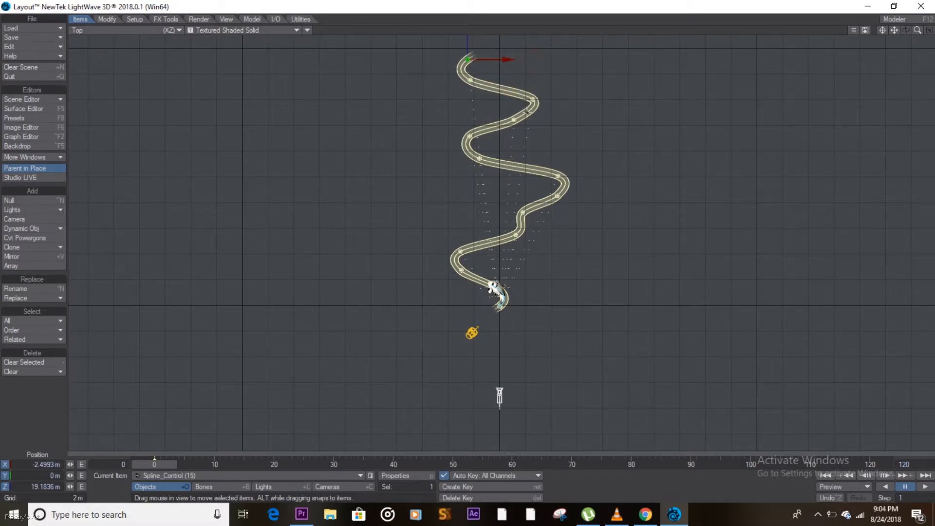
- Move Spline_Control (12) to about 2.23 m in X and show the whole path in the Perspective view
{"action": "left_click", "coordinate": [515, 119]}
{"action": "left_click_drag", "start_coordinate": [526, 119], "coordinate": [540, 118]}
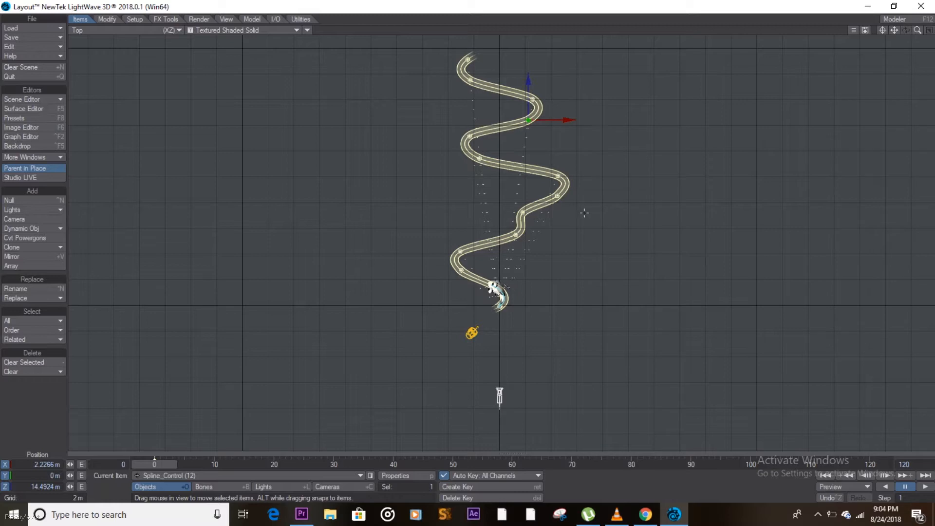
{"action": "left_click", "coordinate": [152, 30]}
{"action": "left_click", "coordinate": [151, 85]}
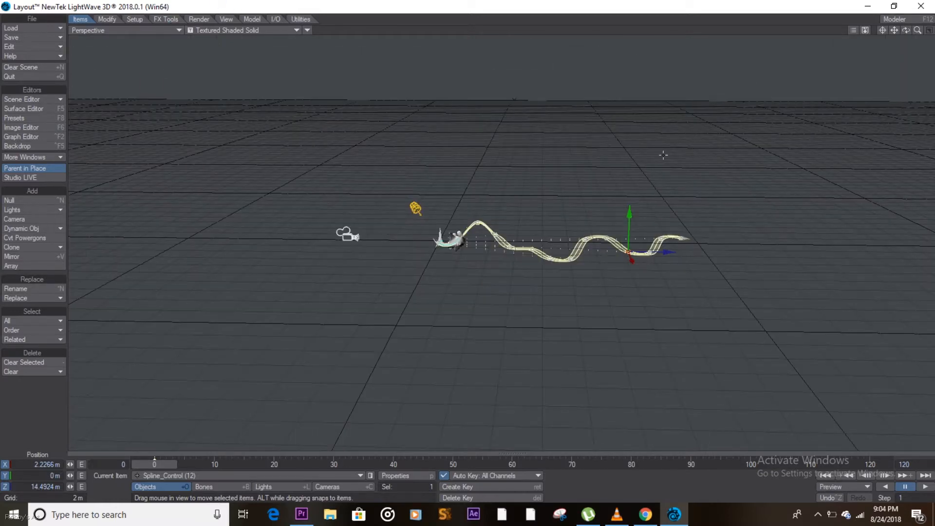
{"action": "mouse_move", "coordinate": [905, 31]}
{"action": "left_mouse_down"}
{"action": "mouse_move", "coordinate": [933, 4]}
{"action": "mouse_move", "coordinate": [895, 46]}
{"action": "mouse_move", "coordinate": [907, 31]}
{"action": "left_mouse_up"}
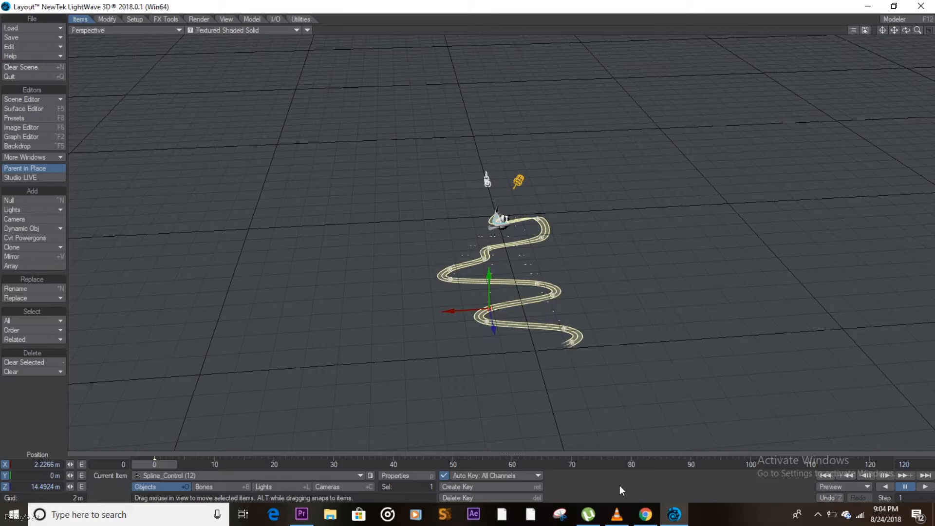
- Check the timeline playback, and frame the fish closely in the Top view
{"action": "left_click", "coordinate": [928, 486]}
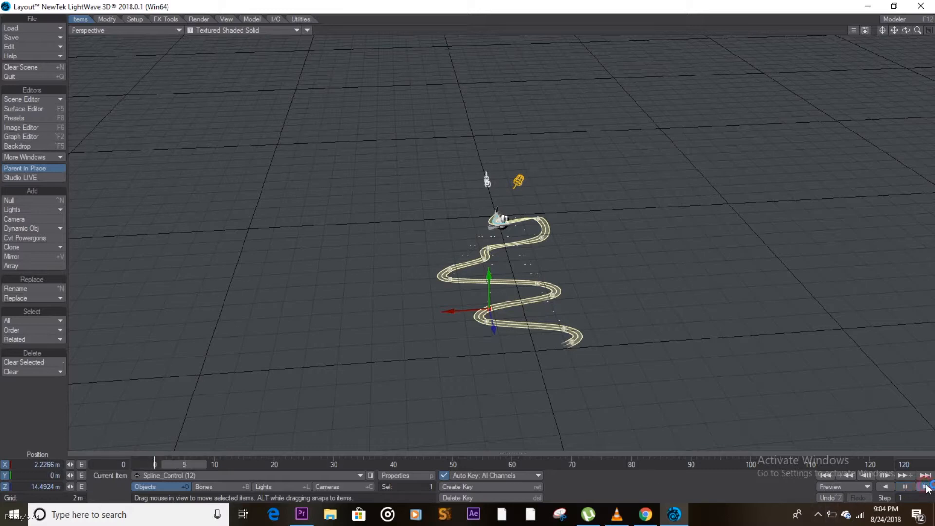
{"action": "left_click", "coordinate": [391, 464]}
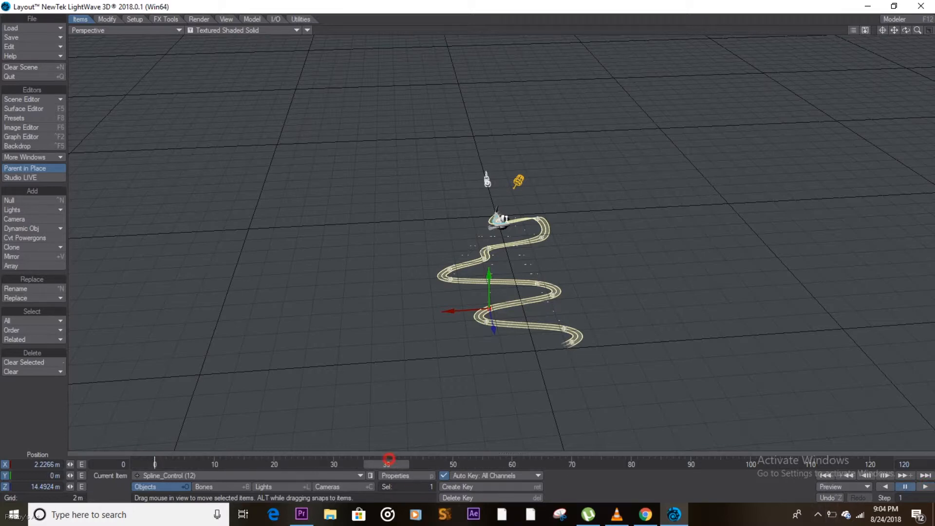
{"action": "left_click", "coordinate": [158, 30]}
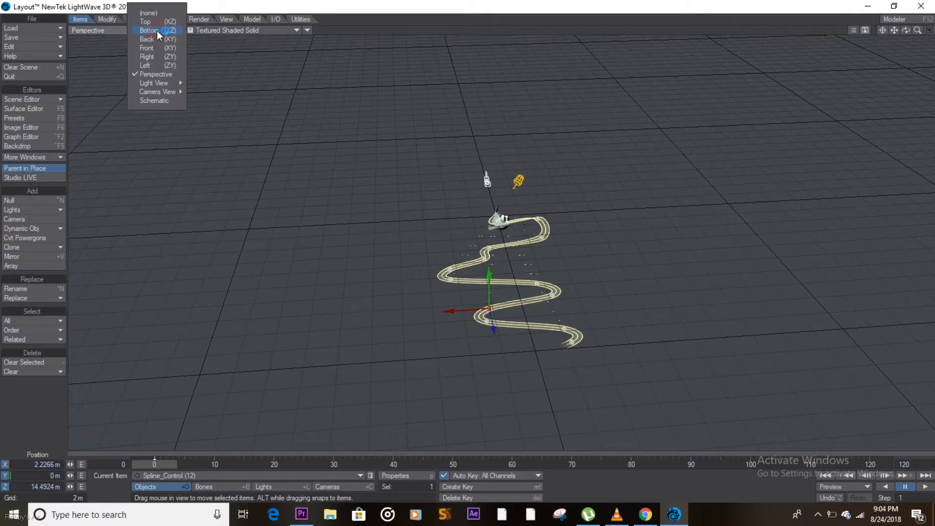
{"action": "mouse_move", "coordinate": [154, 82]}
{"action": "left_click", "coordinate": [149, 21]}
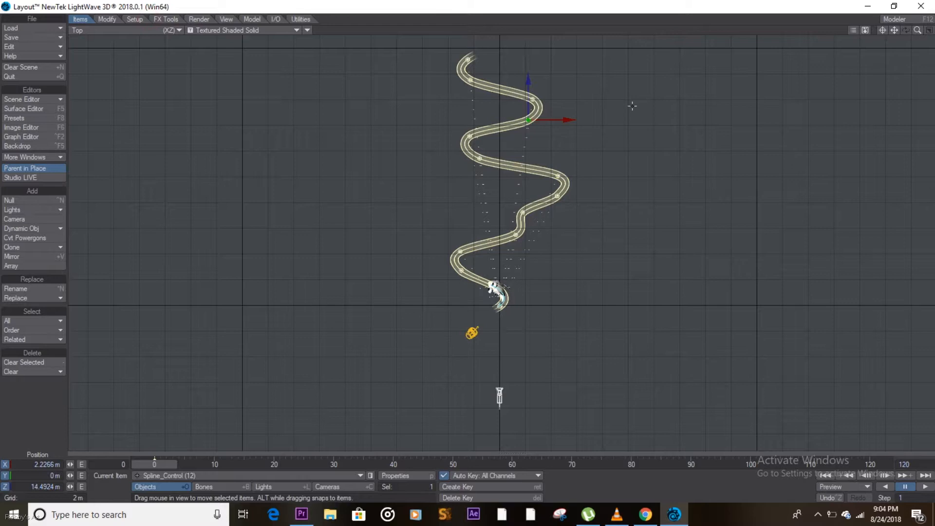
{"action": "left_click_drag", "start_coordinate": [917, 30], "coordinate": [879, 32]}
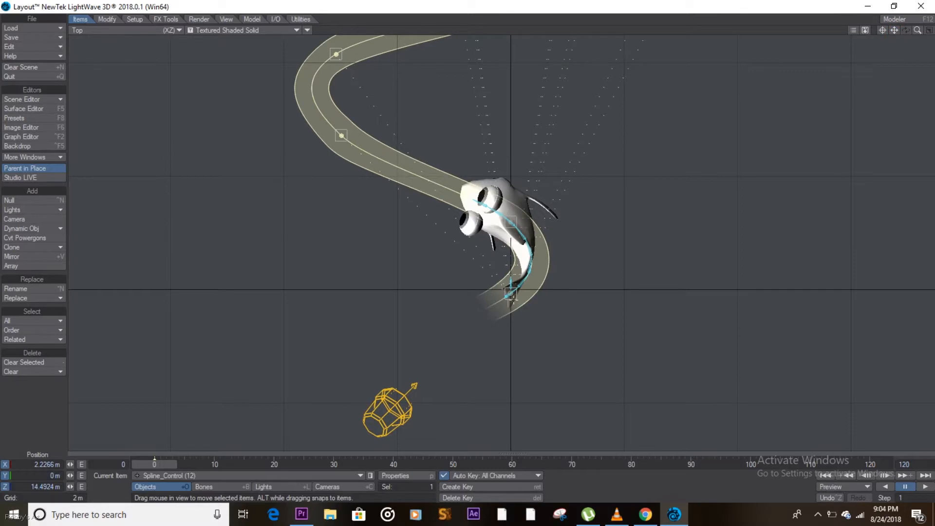
- At frame 120, move Bone (1) forward to about 51 m in Z to animate the fish along the spline
{"action": "key", "text": "y"}
{"action": "key", "text": "shift+b"}
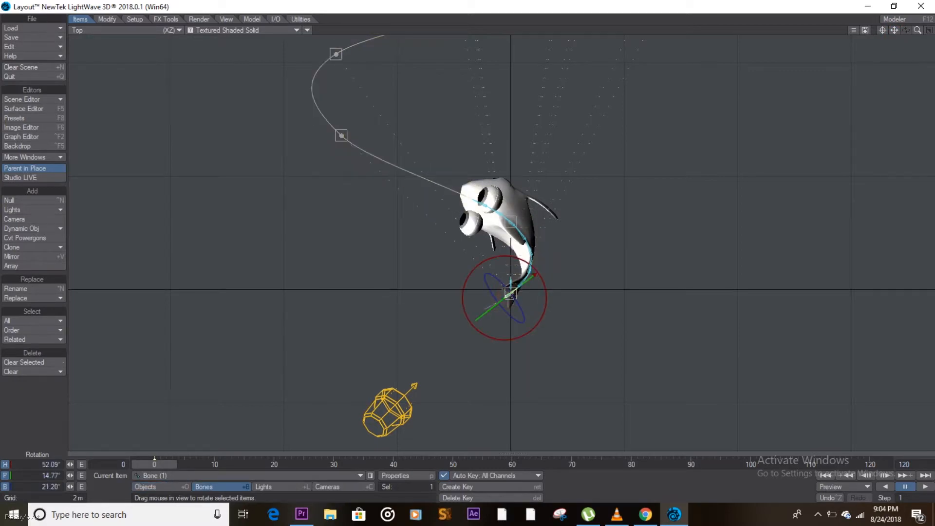
{"action": "key", "text": "t"}
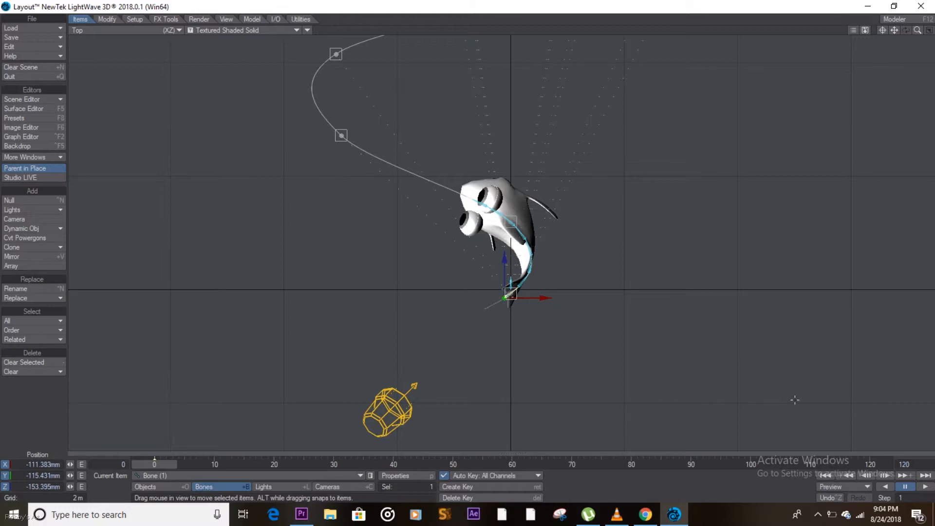
{"action": "left_click", "coordinate": [872, 463]}
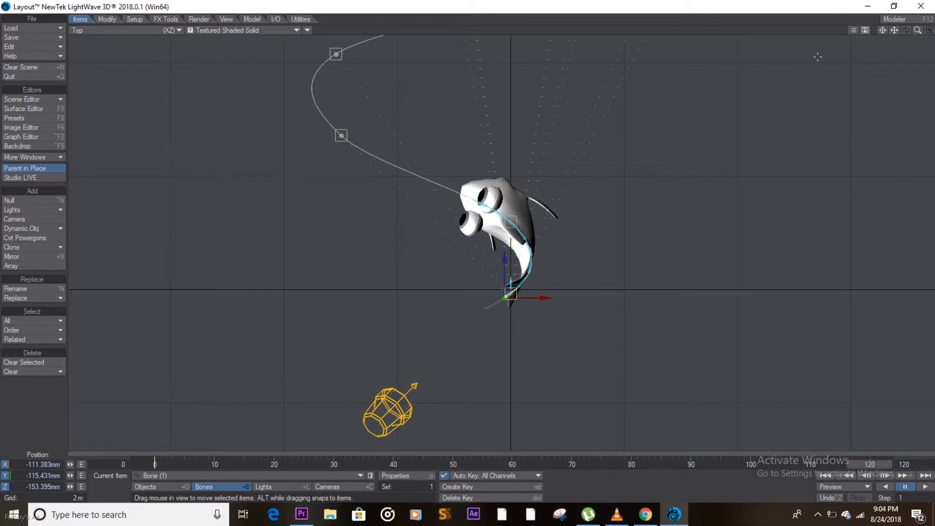
{"action": "left_click_drag", "start_coordinate": [917, 31], "coordinate": [750, 68]}
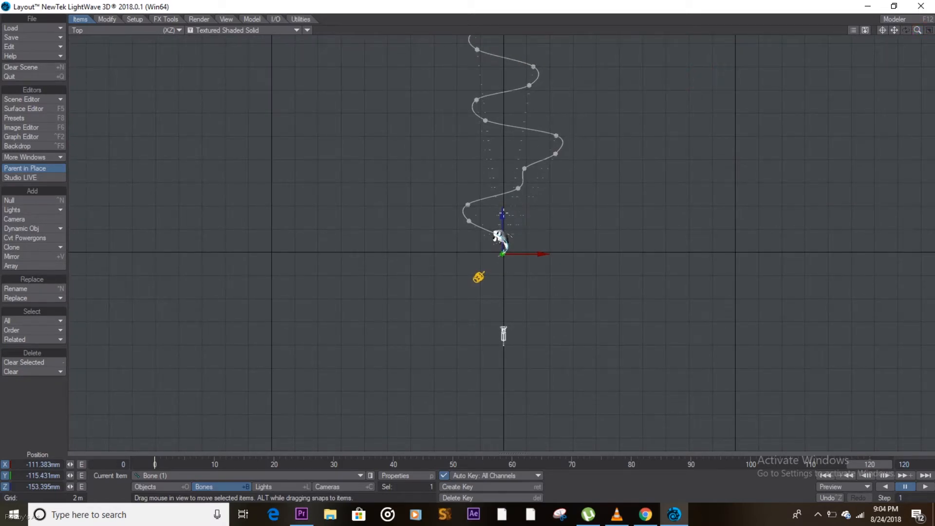
{"action": "mouse_move", "coordinate": [503, 213]}
{"action": "left_mouse_down"}
{"action": "mouse_move", "coordinate": [503, 233]}
{"action": "mouse_move", "coordinate": [541, 15]}
{"action": "mouse_move", "coordinate": [550, 3]}
{"action": "mouse_move", "coordinate": [583, 3]}
{"action": "mouse_move", "coordinate": [503, 212]}
{"action": "left_mouse_up"}
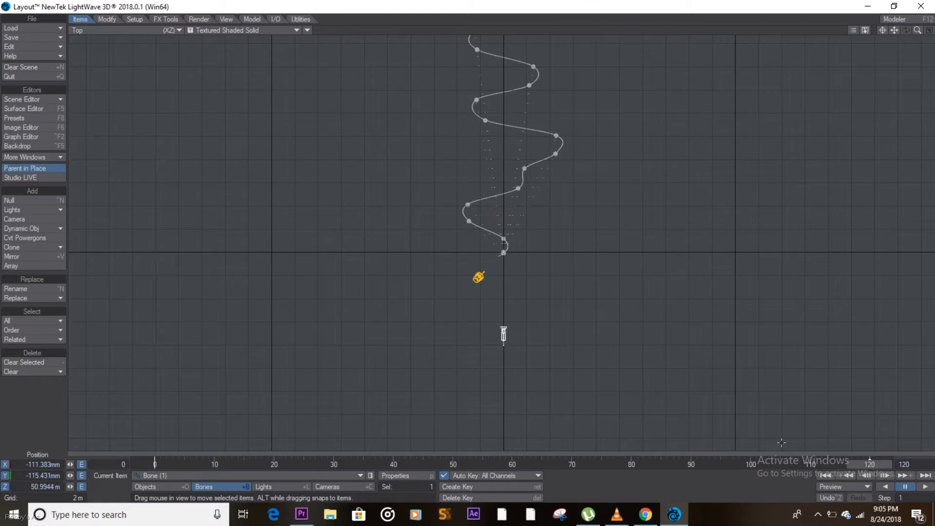
- Play the animation in the Top view with the whole winding path in sight to check the fish's motion
{"action": "left_click_drag", "start_coordinate": [894, 31], "coordinate": [929, 11]}
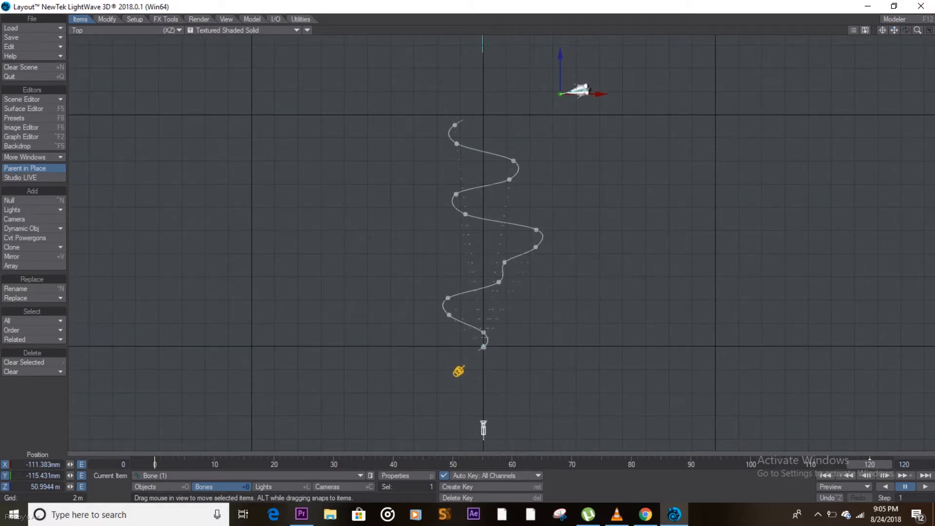
{"action": "left_click", "coordinate": [926, 486]}
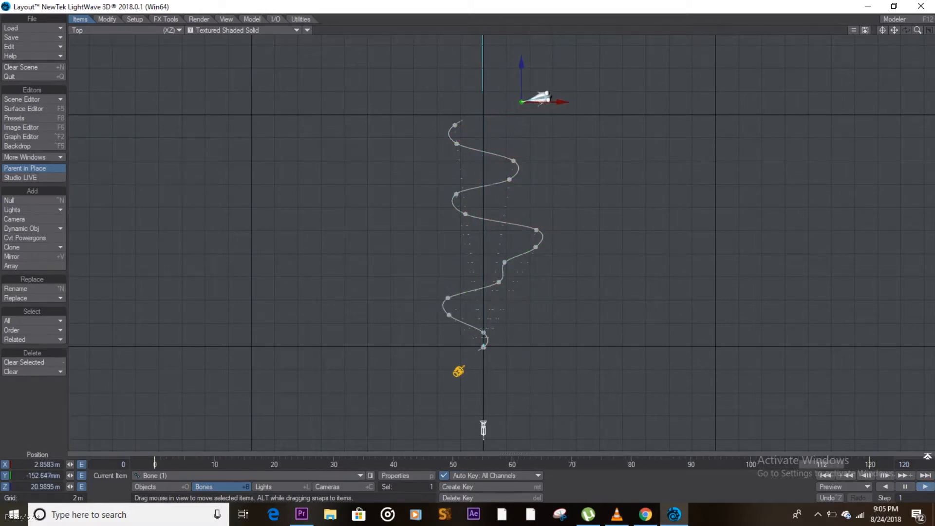
{"action": "left_click", "coordinate": [905, 486]}
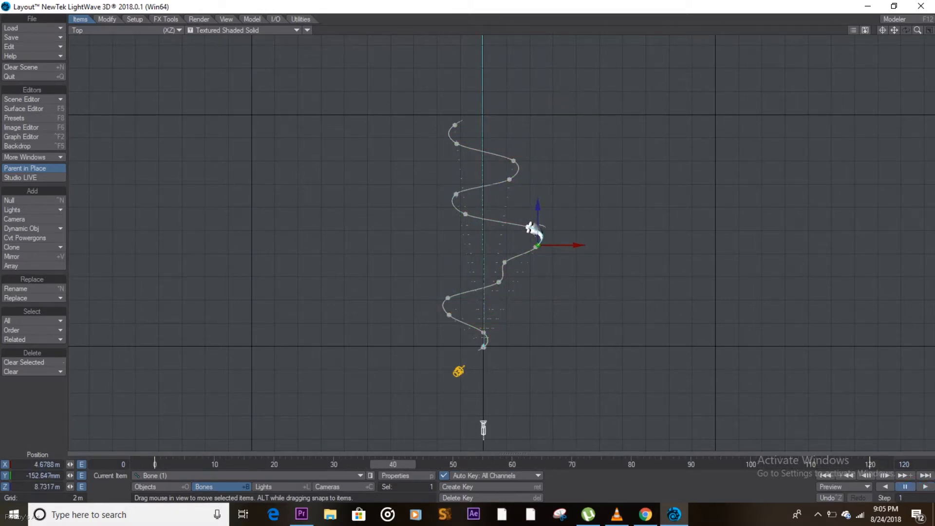
- Review the swim animation from the first frame in the Perspective view
{"action": "left_click", "coordinate": [171, 30]}
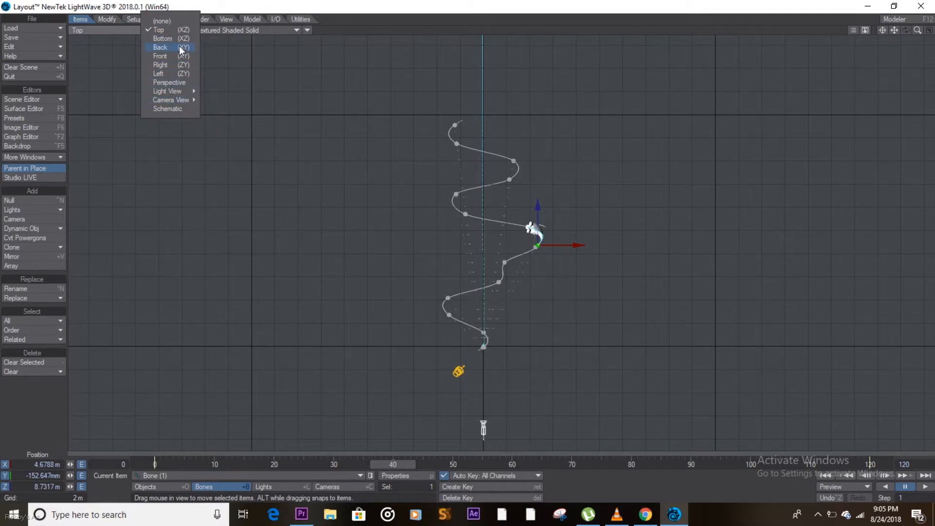
{"action": "left_click", "coordinate": [171, 82]}
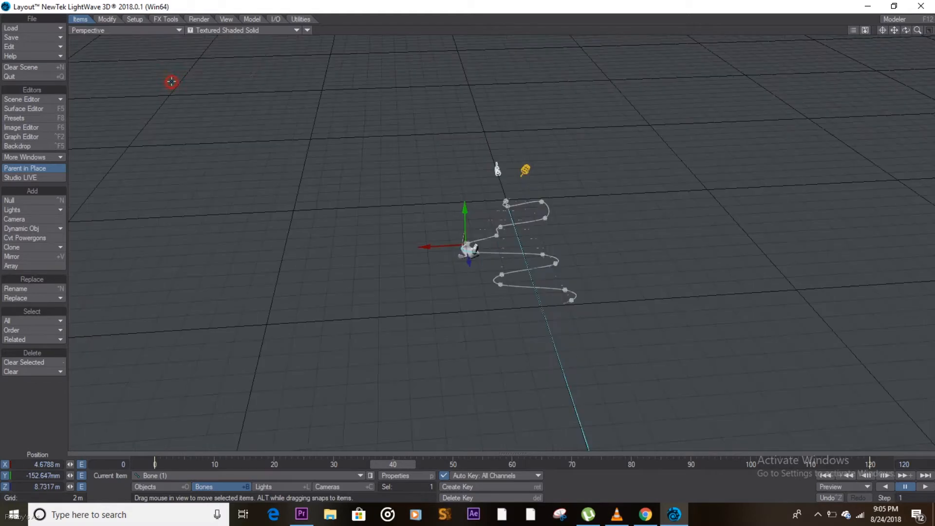
{"action": "left_click_drag", "start_coordinate": [917, 31], "coordinate": [934, 122]}
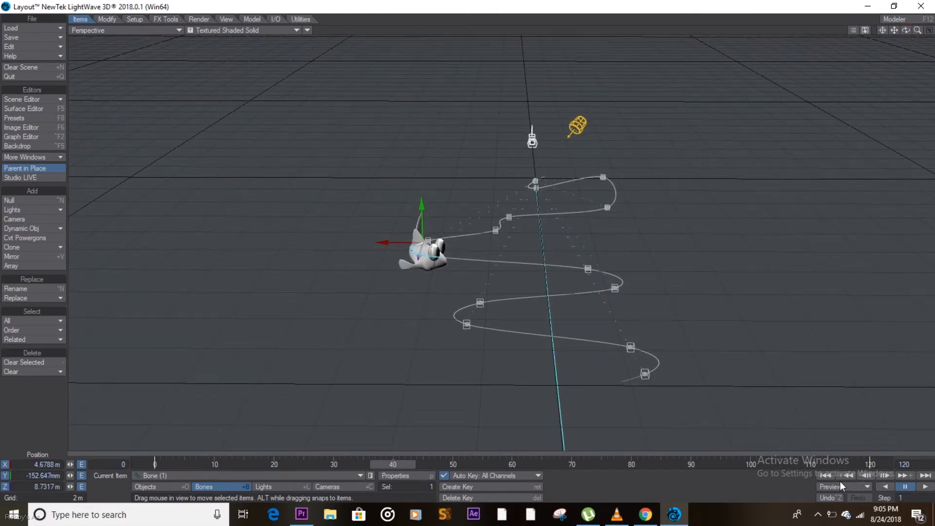
{"action": "left_click", "coordinate": [827, 475]}
{"action": "left_click", "coordinate": [925, 486]}
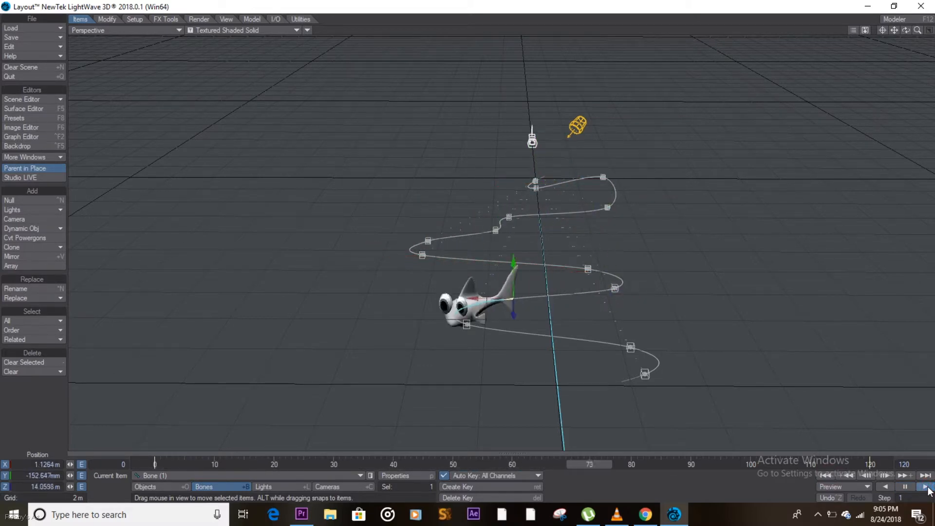
{"action": "left_click", "coordinate": [905, 486]}
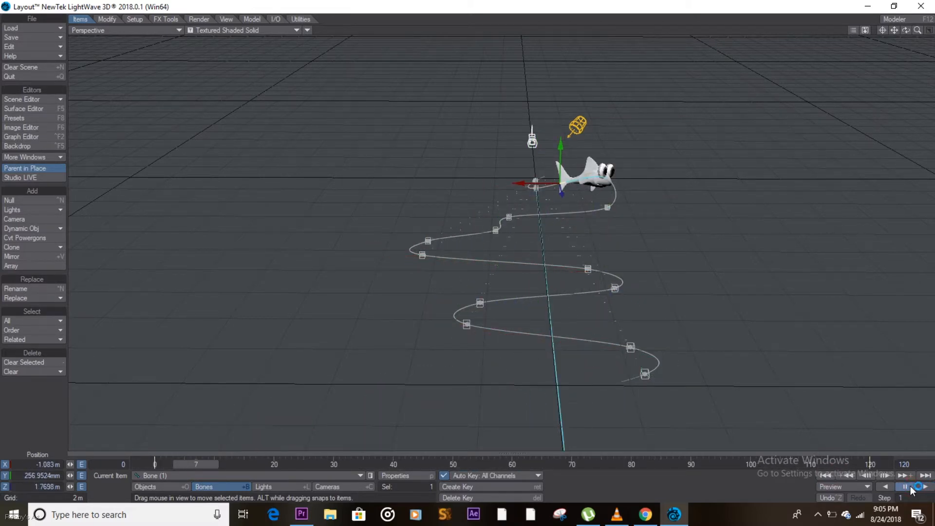
- At frame 7, raise Spline_Control (6) to about 2.81 m and Spline_Control (7) to about 1.2 m in Y
{"action": "left_click", "coordinate": [505, 212]}
{"action": "left_click", "coordinate": [509, 214]}
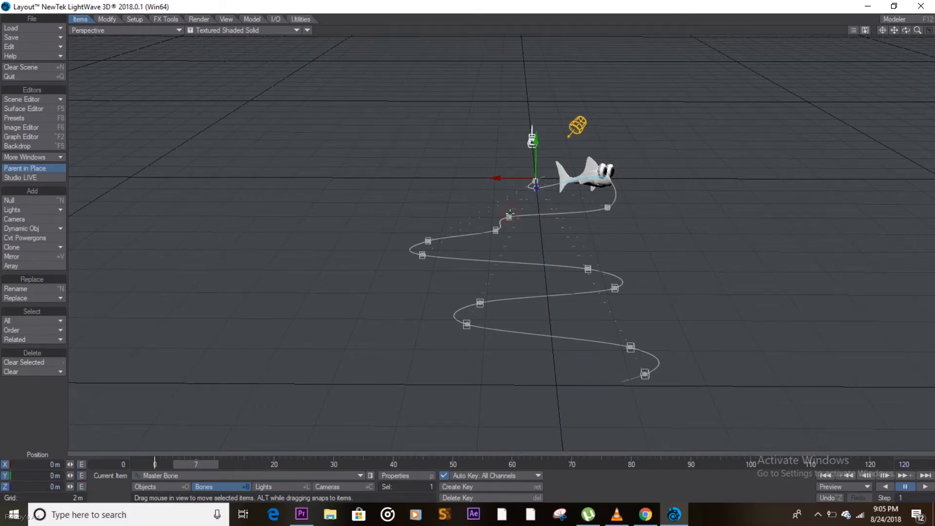
{"action": "left_click_drag", "start_coordinate": [510, 174], "coordinate": [509, 112]}
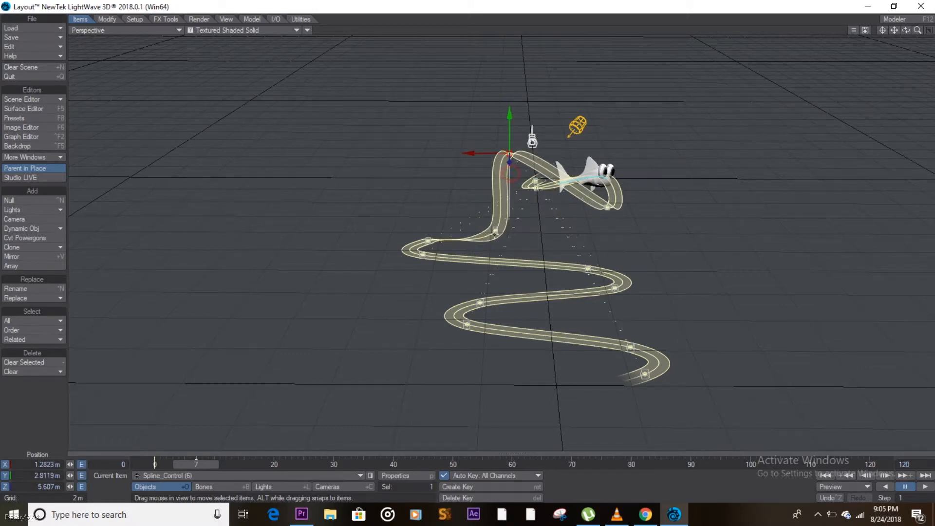
{"action": "left_click", "coordinate": [494, 228]}
{"action": "left_click_drag", "start_coordinate": [494, 191], "coordinate": [494, 162]}
- Lower Spline_Control (9) below the ground plane and Spline_Control (8) to about -0.97 m in Y
{"action": "left_click", "coordinate": [415, 251]}
{"action": "left_click_drag", "start_coordinate": [423, 233], "coordinate": [417, 258]}
{"action": "left_click", "coordinate": [428, 240]}
{"action": "mouse_move", "coordinate": [428, 203]}
{"action": "left_mouse_down"}
{"action": "mouse_move", "coordinate": [427, 229]}
{"action": "mouse_move", "coordinate": [428, 218]}
{"action": "left_mouse_up"}
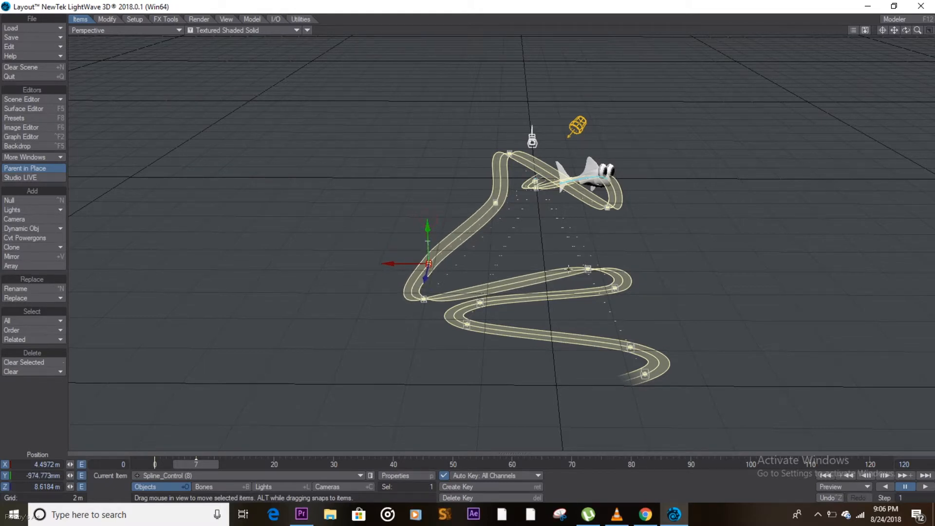
- Raise Spline_Control (11) to about 1.46 m in Y, lower Spline_Control (13), and raise Spline_Control (15) to about 1.39 m in Y
{"action": "left_click", "coordinate": [615, 287]}
{"action": "left_click_drag", "start_coordinate": [615, 287], "coordinate": [625, 242]}
{"action": "left_click", "coordinate": [468, 324]}
{"action": "mouse_move", "coordinate": [466, 292]}
{"action": "left_mouse_down"}
{"action": "mouse_move", "coordinate": [463, 313]}
{"action": "mouse_move", "coordinate": [469, 292]}
{"action": "left_mouse_up"}
{"action": "left_click", "coordinate": [651, 370]}
{"action": "left_click_drag", "start_coordinate": [650, 370], "coordinate": [651, 348]}
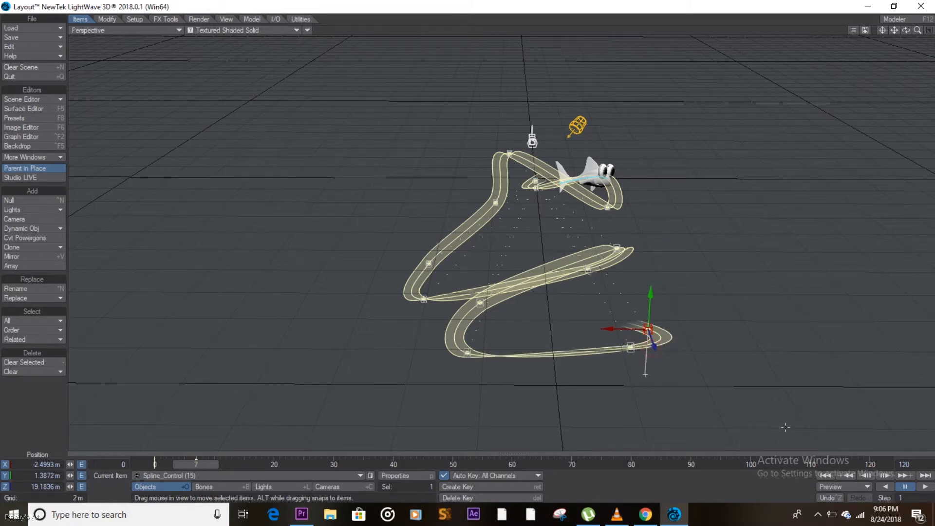
- Compare the path at frames 0 and 7, and create a frame 0 motion key for Spline_Control (15) from its frame 7 position
{"action": "left_click", "coordinate": [825, 473]}
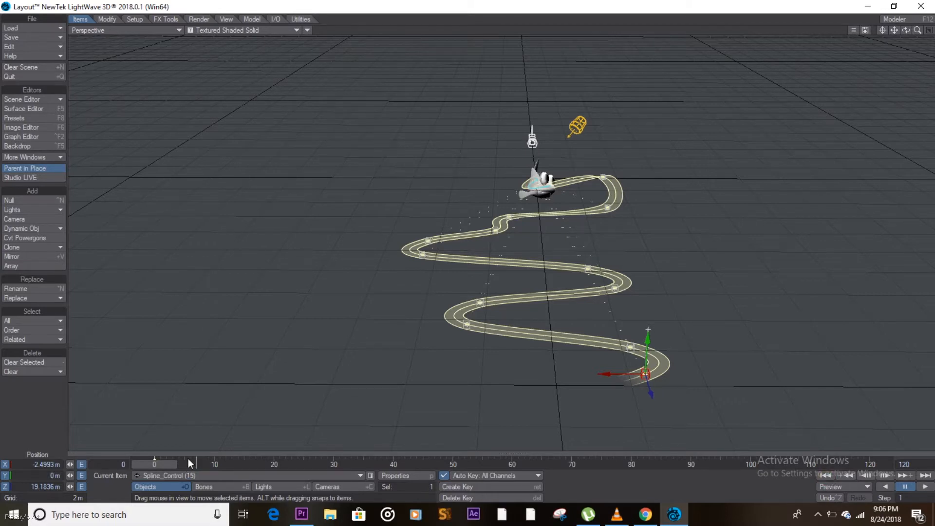
{"action": "left_click_drag", "start_coordinate": [173, 466], "coordinate": [196, 465]}
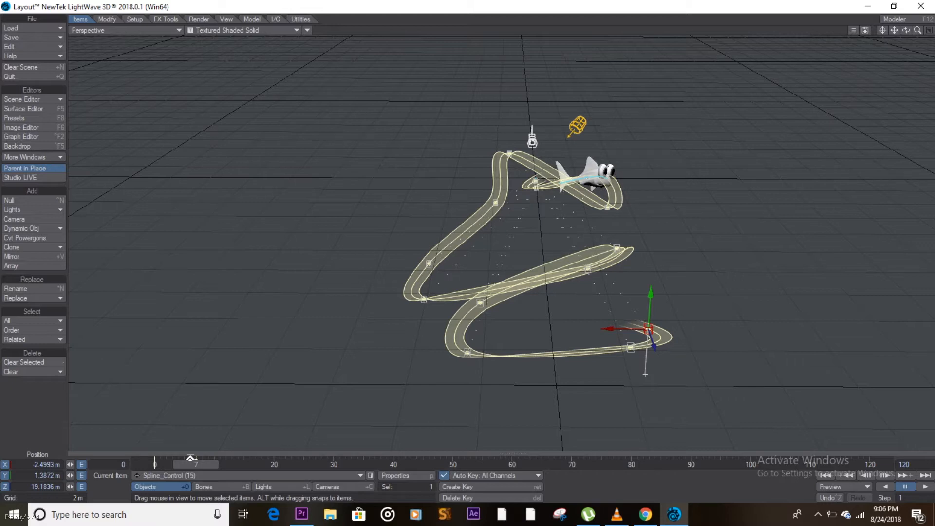
{"action": "key", "text": "Return"}
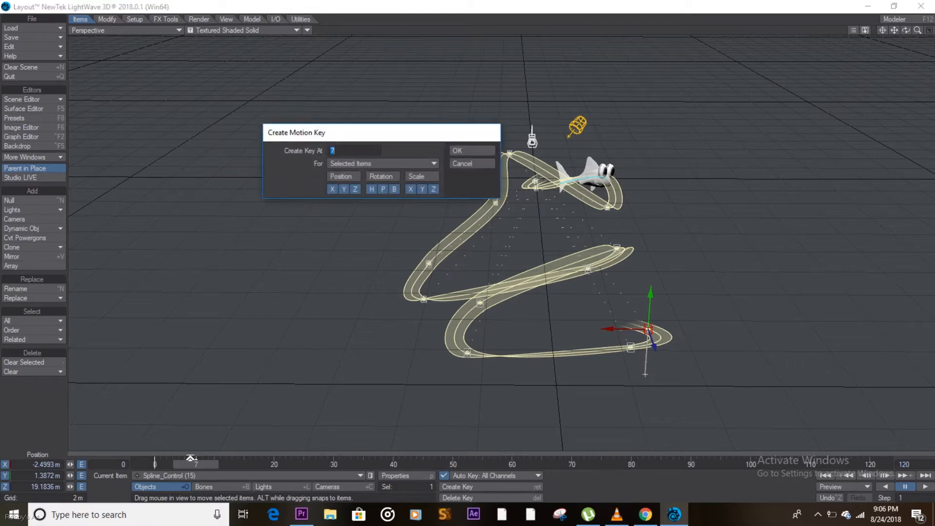
{"action": "type", "text": "0"}
{"action": "left_click", "coordinate": [477, 151]}
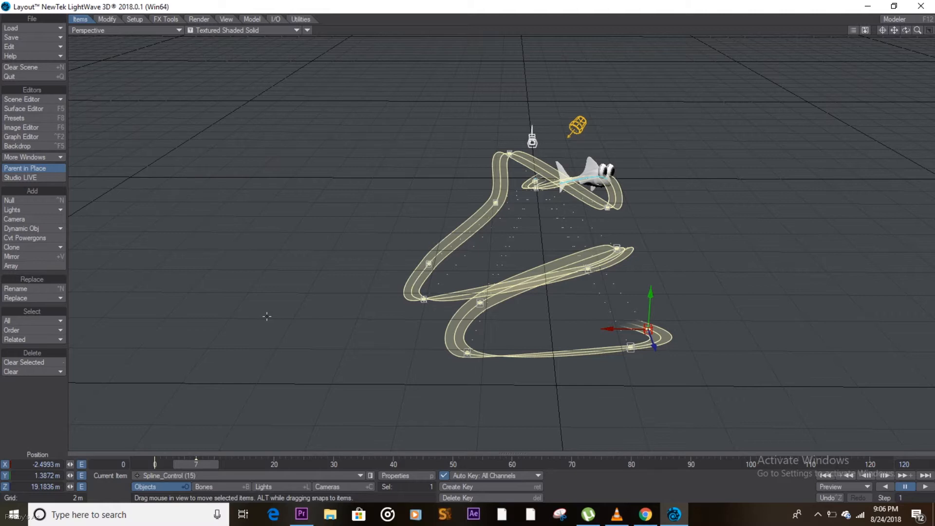
{"action": "key", "text": "minus"}
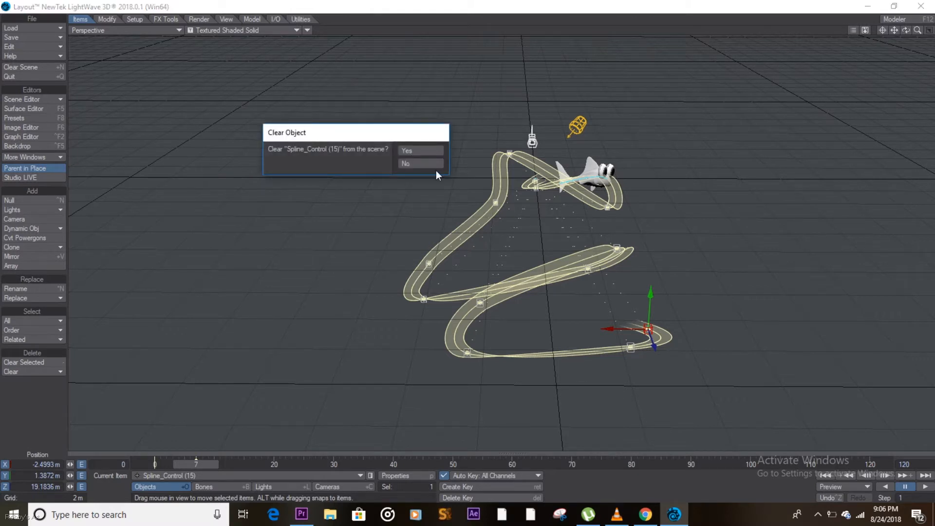
{"action": "left_click", "coordinate": [412, 163]}
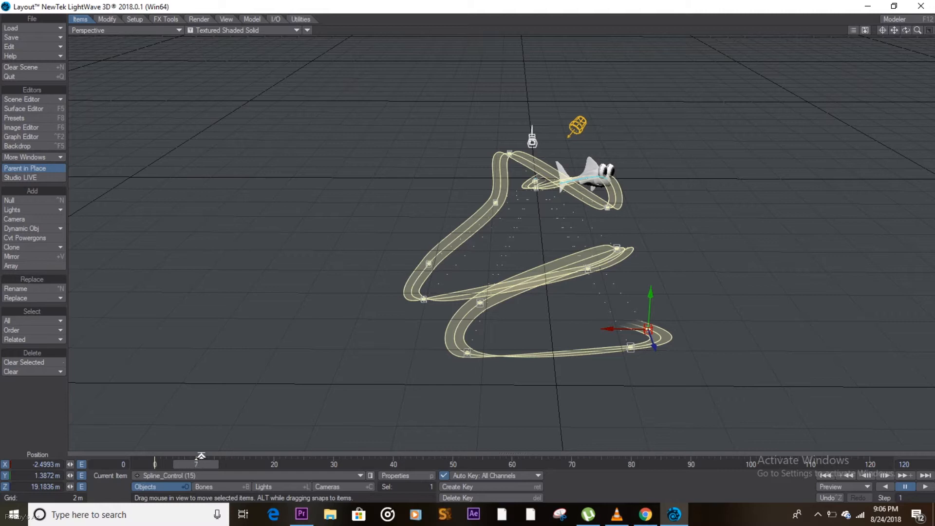
- Enlarge the timeline and move Spline_Control (15)'s key from frame 7 to frame 0
{"action": "left_click", "coordinate": [251, 456]}
{"action": "left_click_drag", "start_coordinate": [220, 448], "coordinate": [193, 448]}
{"action": "left_click", "coordinate": [216, 449]}
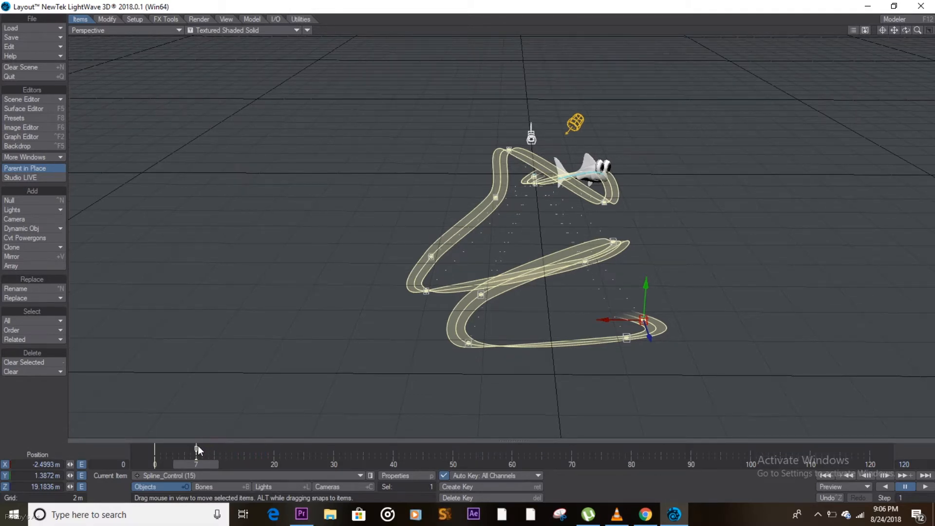
{"action": "left_click_drag", "start_coordinate": [197, 446], "coordinate": [154, 446]}
- Add the other Spline_Control nulls along the path to the selection and move their frame 7 keys to frame 0
{"action": "left_click", "coordinate": [626, 336], "text": "shift"}
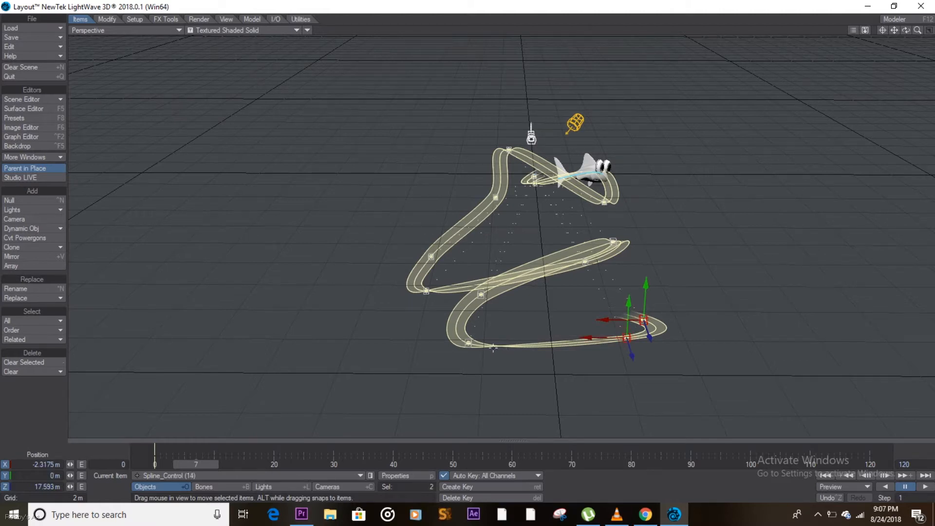
{"action": "left_click", "coordinate": [466, 335], "text": "shift"}
{"action": "left_click", "coordinate": [482, 295], "text": "shift"}
{"action": "left_click", "coordinate": [586, 261], "text": "shift"}
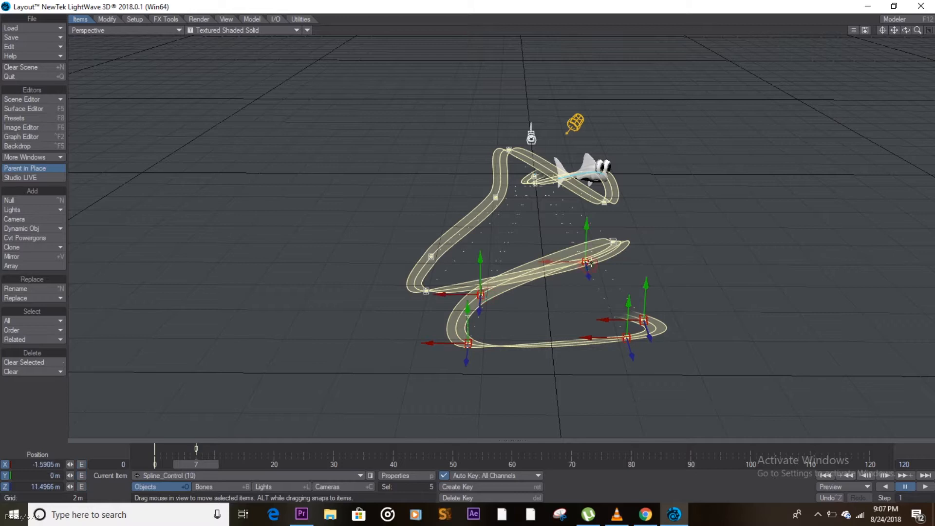
{"action": "left_click", "coordinate": [613, 241], "text": "shift"}
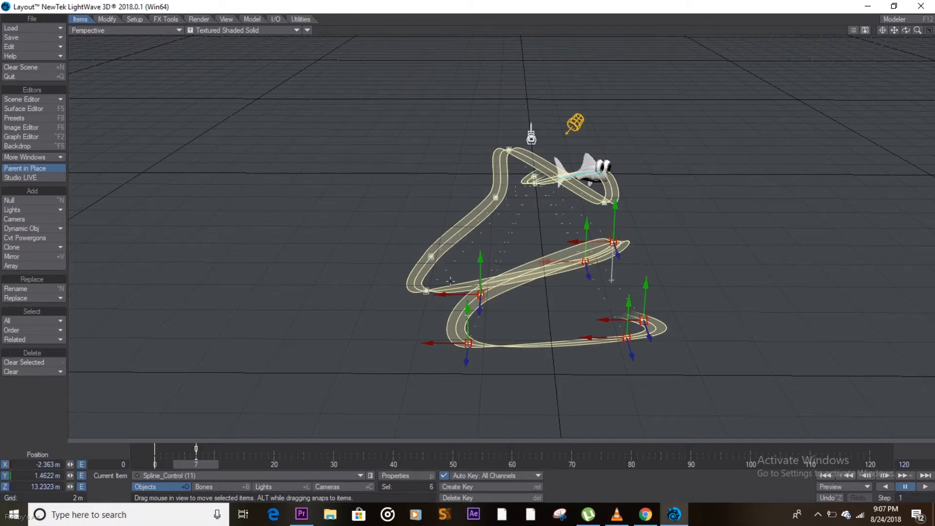
{"action": "left_click", "coordinate": [426, 290], "text": "shift"}
{"action": "left_click", "coordinate": [430, 256], "text": "shift"}
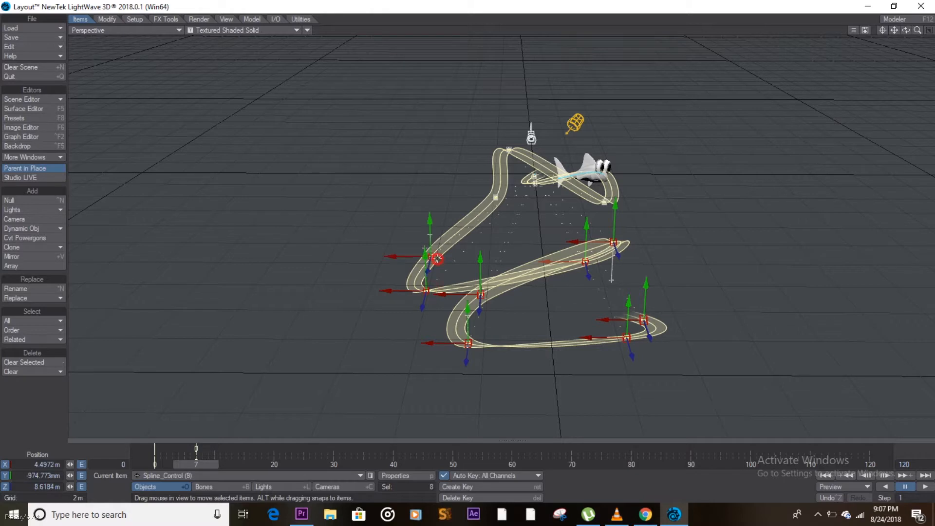
{"action": "left_click", "coordinate": [495, 198], "text": "shift"}
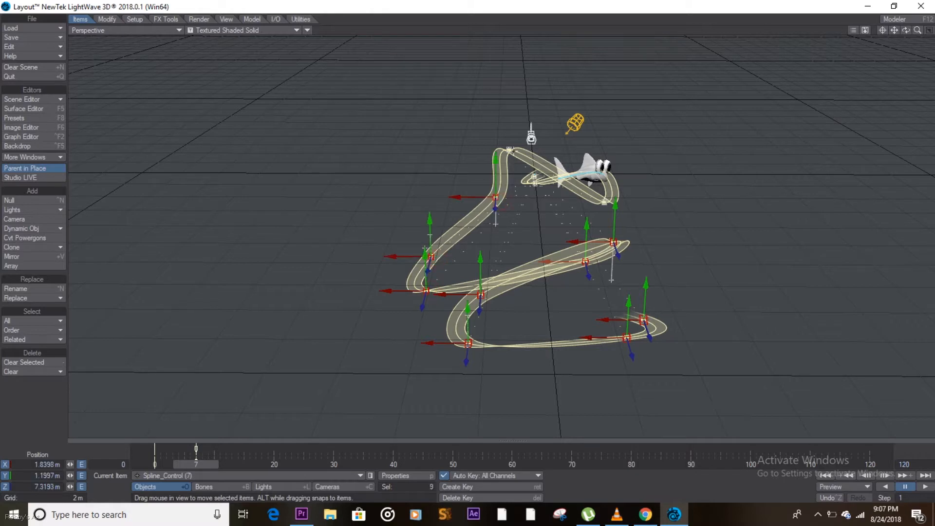
{"action": "left_click", "coordinate": [509, 149], "text": "shift"}
{"action": "left_click", "coordinate": [534, 176], "text": "shift"}
{"action": "left_click", "coordinate": [535, 183], "text": "shift"}
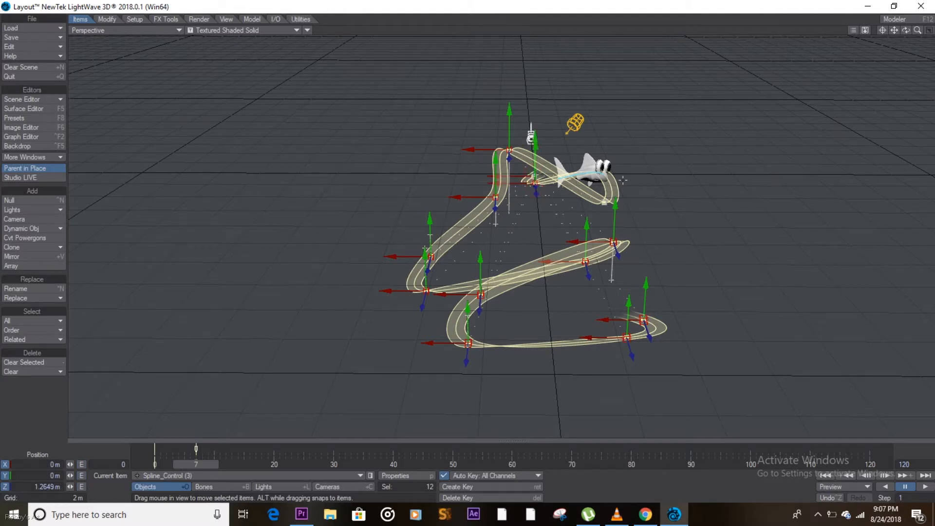
{"action": "left_click", "coordinate": [604, 201], "text": "shift"}
{"action": "left_click", "coordinate": [196, 448]}
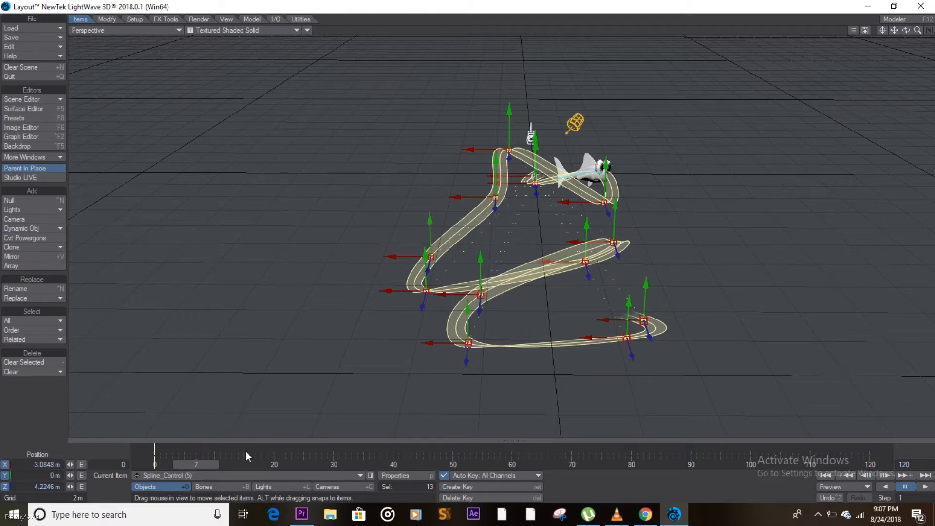
{"action": "left_click_drag", "start_coordinate": [197, 466], "coordinate": [155, 466]}
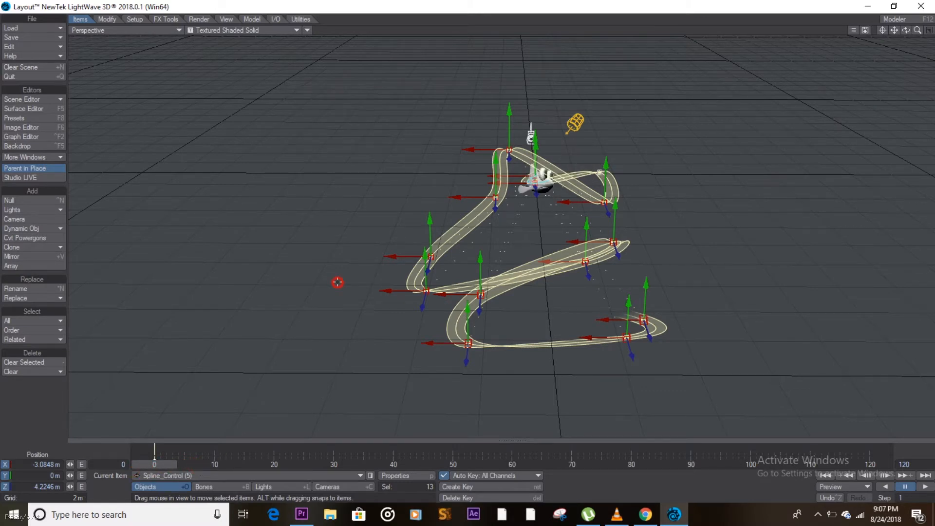
- Play the animation to review the fish swimming along the raised and lowered path, and stop at frame 43
{"action": "left_click", "coordinate": [338, 282]}
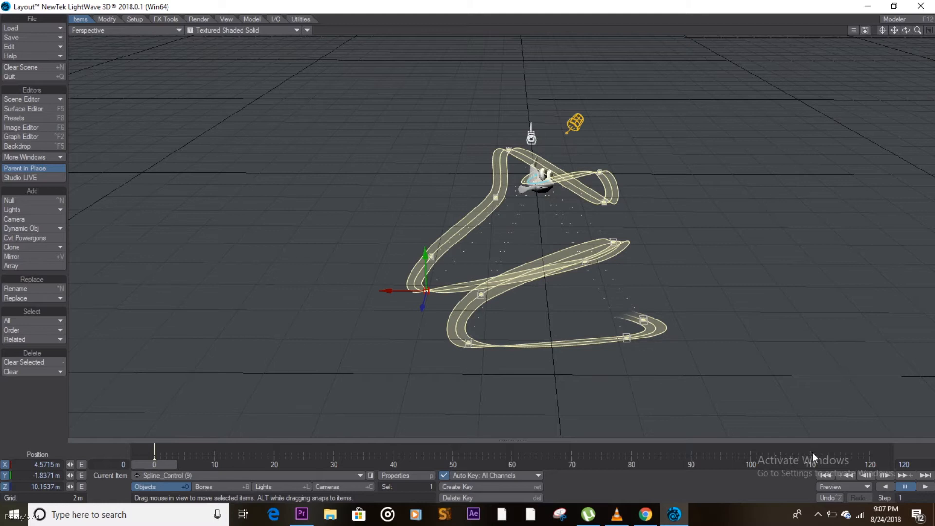
{"action": "left_click", "coordinate": [925, 486]}
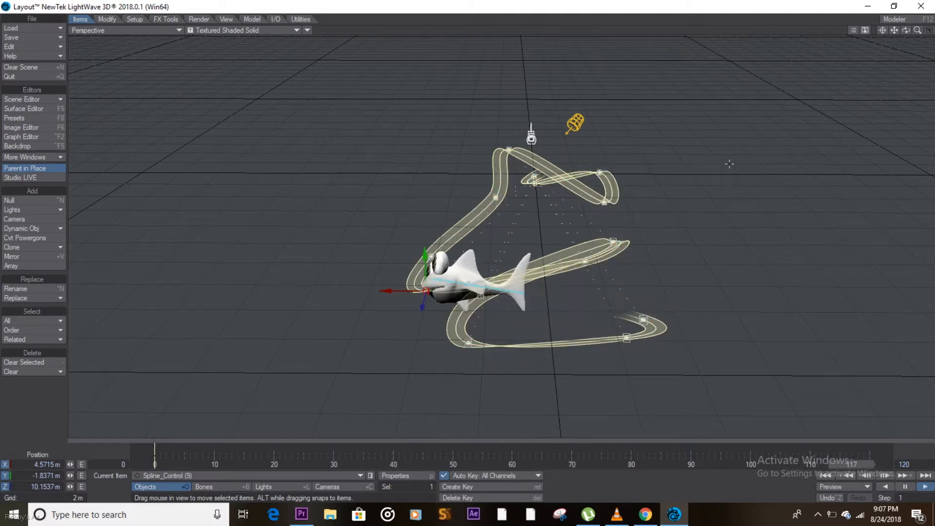
{"action": "left_click", "coordinate": [905, 486]}
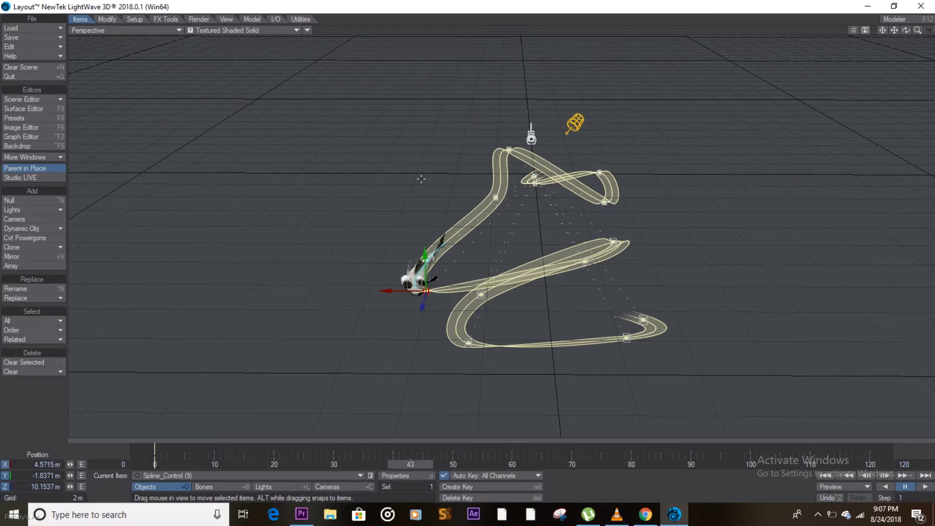
- Split the layout into two viewports and show the current camera's view beside the top view
{"action": "key", "text": "F3"}
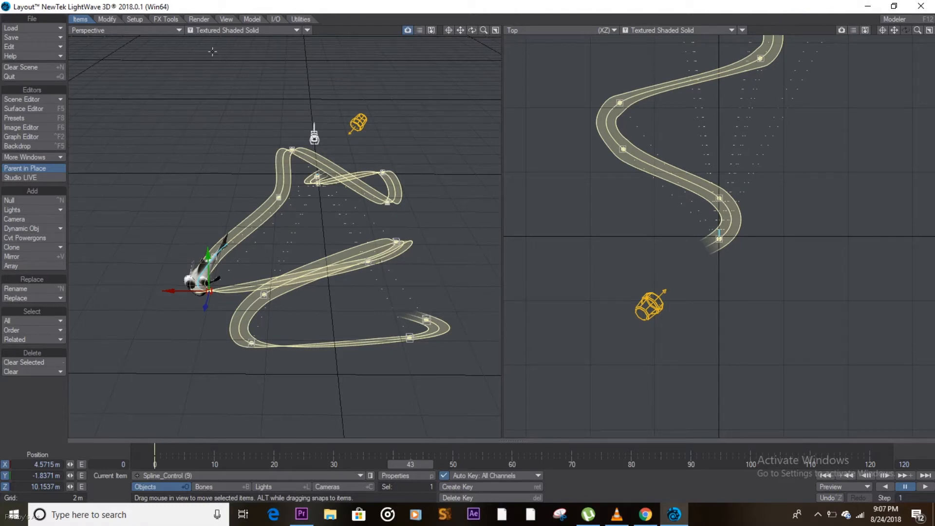
{"action": "left_click", "coordinate": [168, 27]}
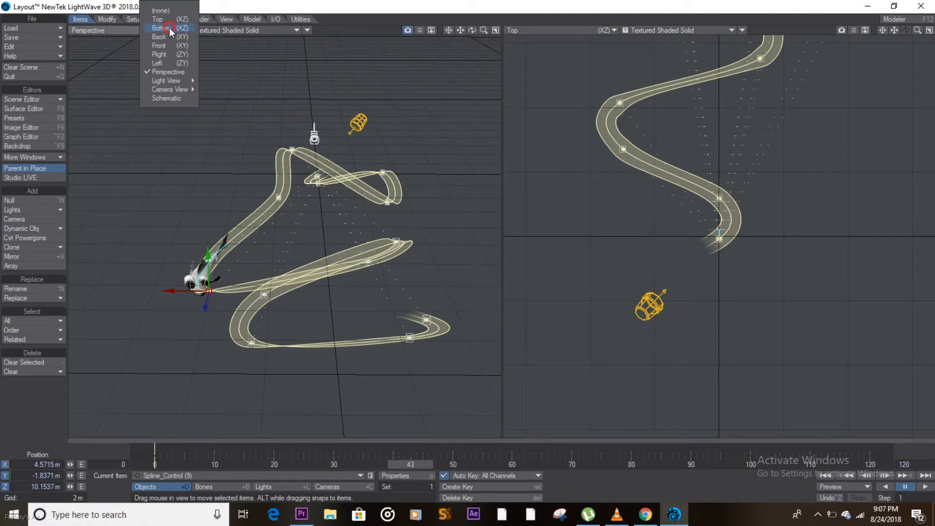
{"action": "left_click", "coordinate": [216, 89]}
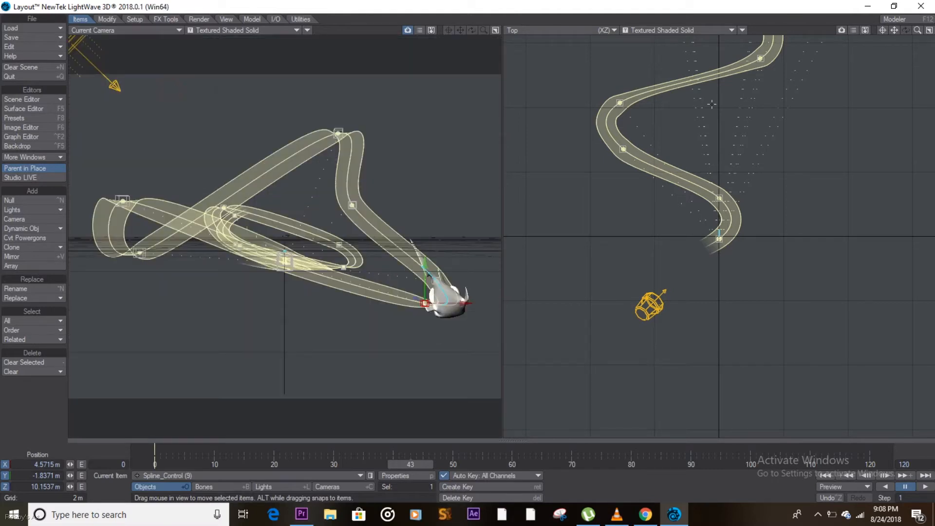
- At frame 0, turn the camera to a heading of 199.20° and move it to about X 1.30 m, Z 8.45 m, facing the fish
{"action": "mouse_move", "coordinate": [918, 30]}
{"action": "left_mouse_down"}
{"action": "mouse_move", "coordinate": [766, 95]}
{"action": "mouse_move", "coordinate": [918, 30]}
{"action": "left_mouse_up"}
{"action": "left_click", "coordinate": [719, 338]}
{"action": "left_click", "coordinate": [156, 465]}
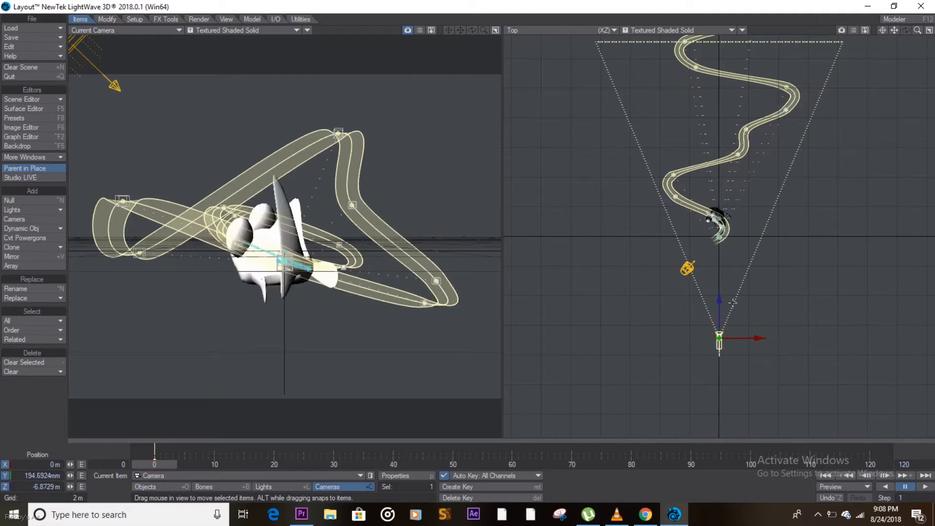
{"action": "left_click_drag", "start_coordinate": [756, 297], "coordinate": [759, 192]}
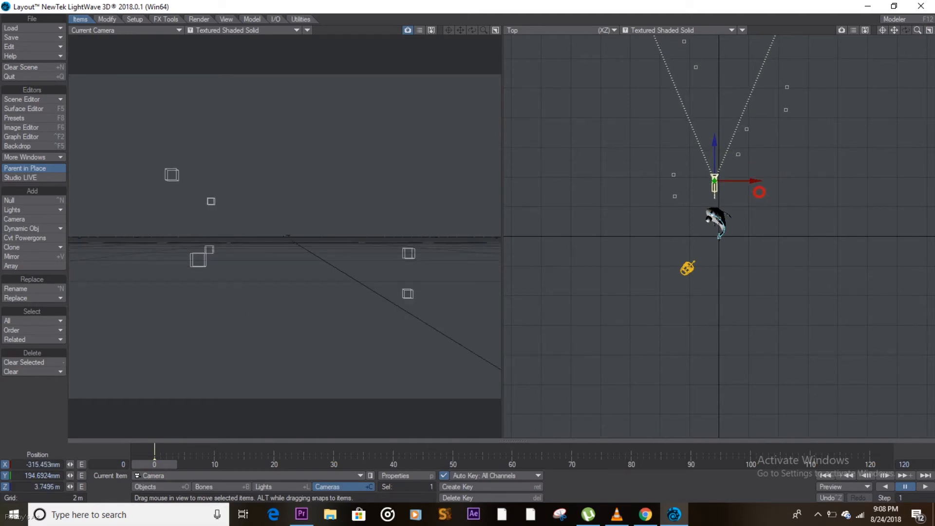
{"action": "key", "text": "y"}
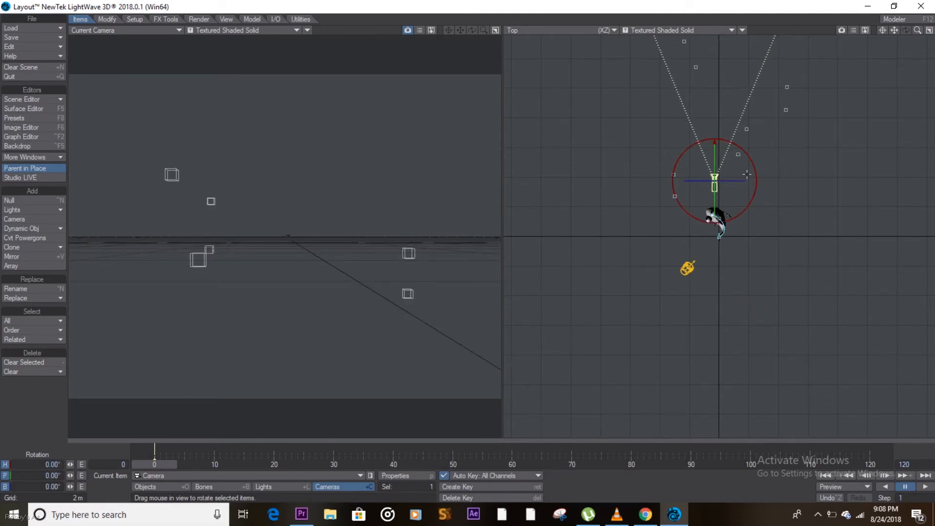
{"action": "left_click_drag", "start_coordinate": [753, 156], "coordinate": [934, 490]}
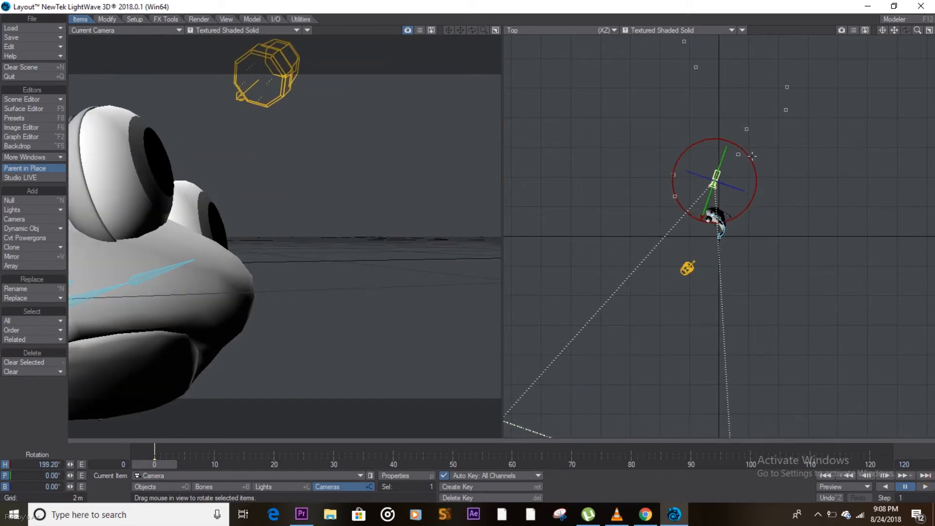
{"action": "key", "text": "t"}
{"action": "left_click_drag", "start_coordinate": [738, 137], "coordinate": [752, 90]}
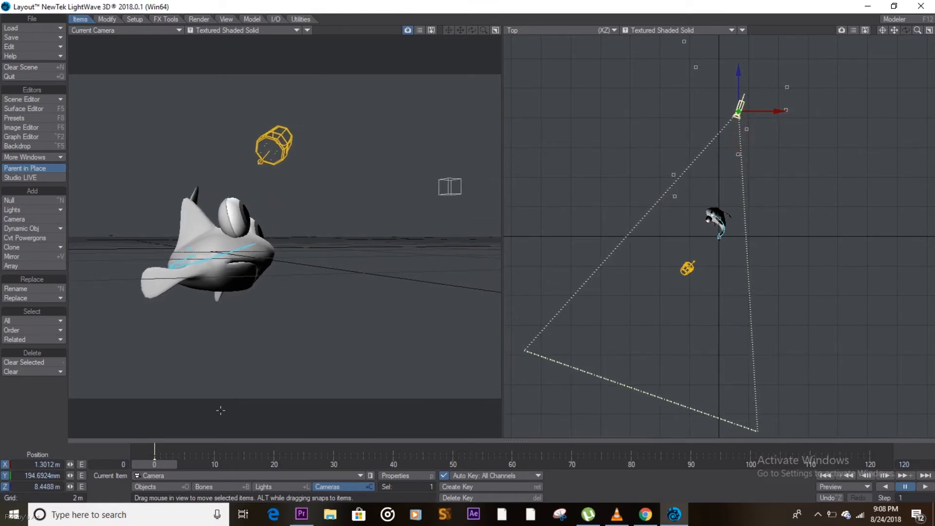
- Key the camera at about X -0.83 m, Z 10.86 m on frame 9, and shift that key to frame 10
{"action": "left_click", "coordinate": [215, 463]}
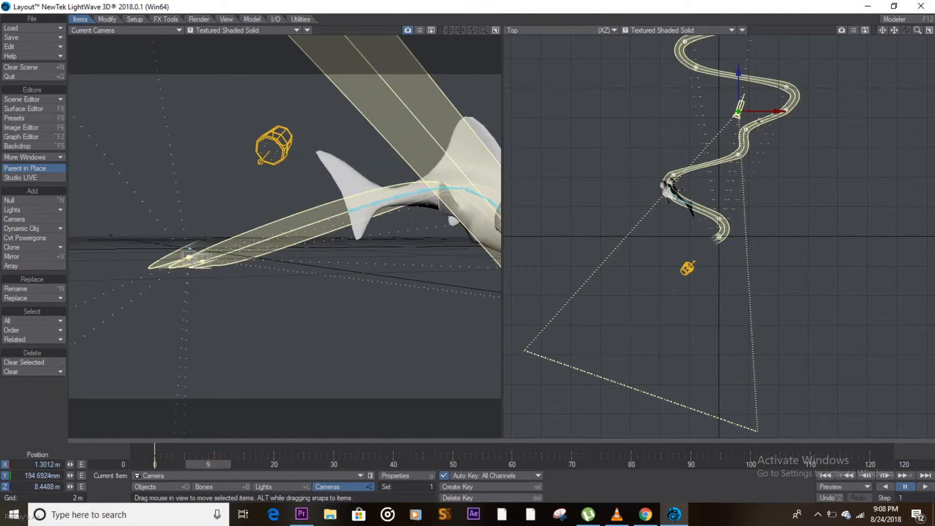
{"action": "left_click_drag", "start_coordinate": [762, 60], "coordinate": [741, 30]}
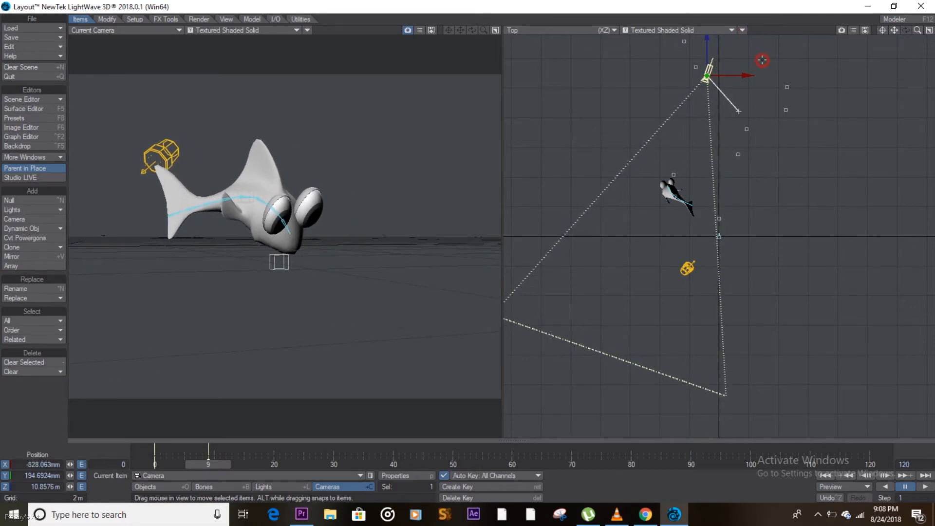
{"action": "left_click", "coordinate": [272, 461]}
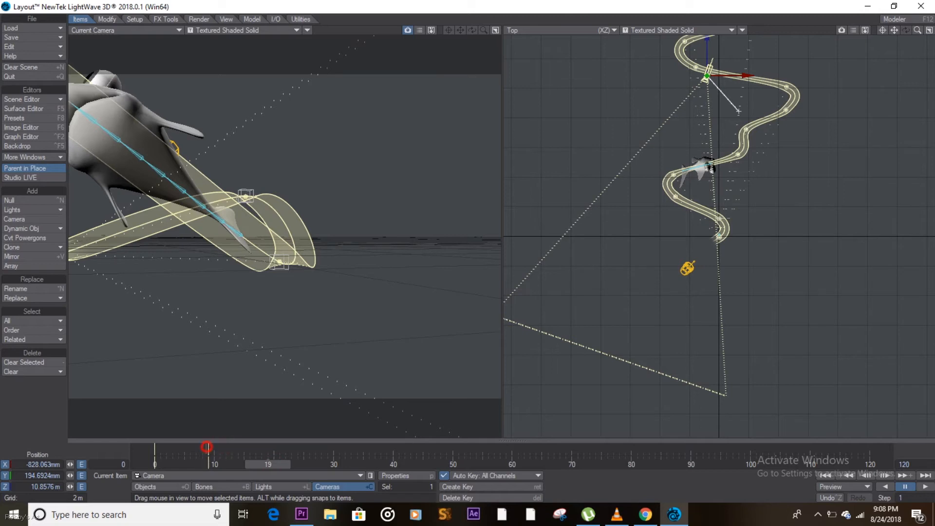
{"action": "left_click_drag", "start_coordinate": [208, 447], "coordinate": [214, 448], "text": "shift"}
- Key the camera at frame 20 at about X 2.05 m, Z 15.24 m to keep the fish in view
{"action": "left_click_drag", "start_coordinate": [278, 462], "coordinate": [282, 463]}
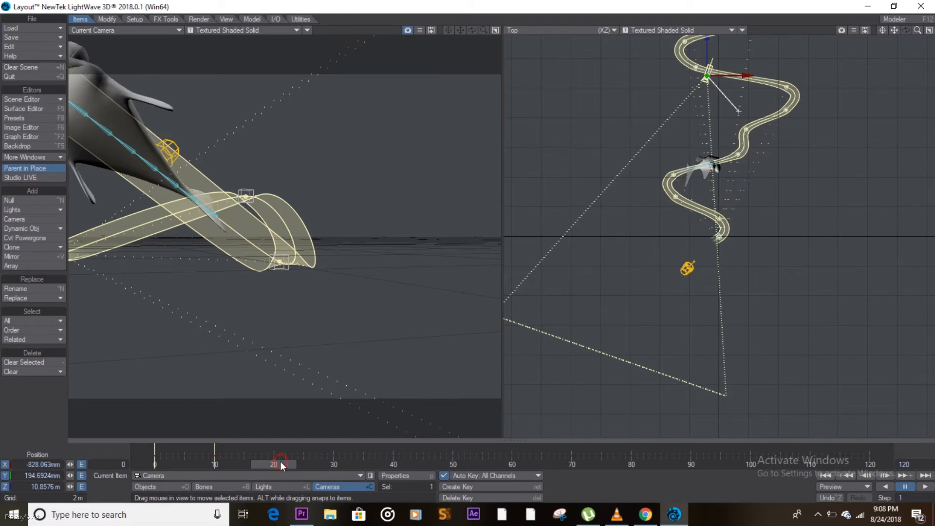
{"action": "left_click_drag", "start_coordinate": [798, 63], "coordinate": [846, 67]}
{"action": "left_click_drag", "start_coordinate": [840, 67], "coordinate": [804, 64]}
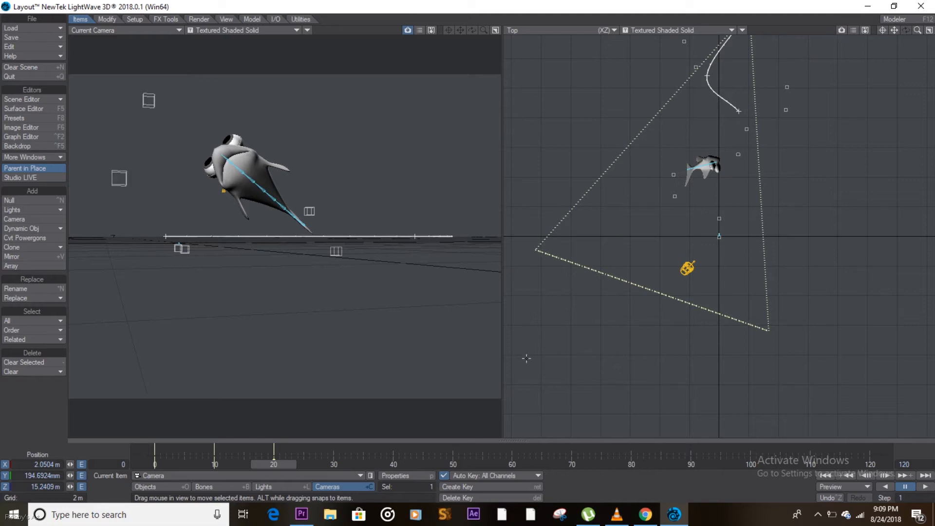
- Key the camera at frame 30 at about X 4.30 m, Z 16.23 m, and raise it to about 1.56 m in Y
{"action": "left_click", "coordinate": [334, 459]}
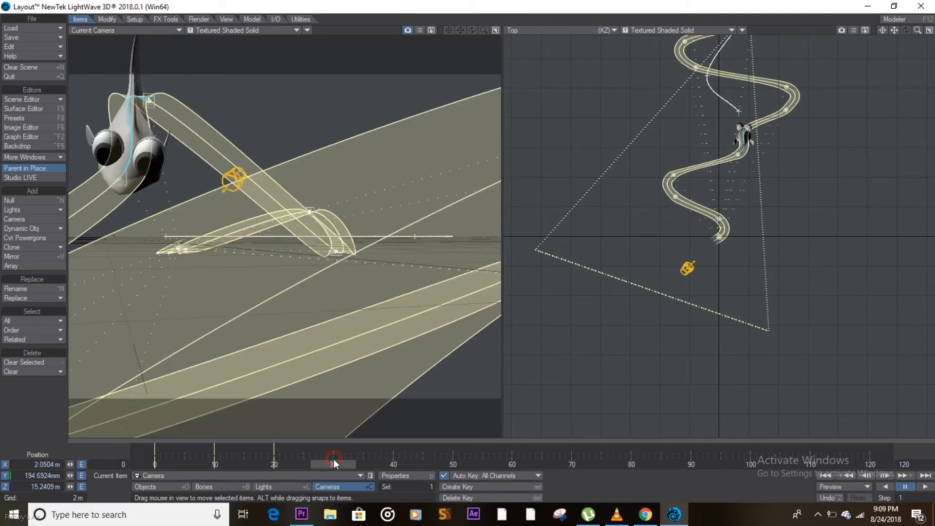
{"action": "left_click_drag", "start_coordinate": [895, 31], "coordinate": [880, 161]}
{"action": "left_click_drag", "start_coordinate": [755, 109], "coordinate": [777, 108]}
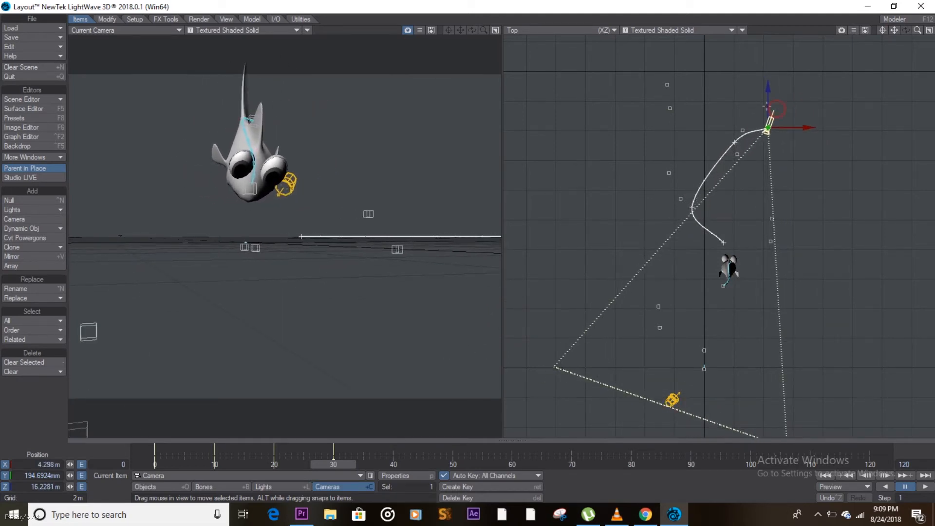
{"action": "right_click_drag", "start_coordinate": [220, 143], "coordinate": [240, 96]}
- Key the camera at frame 39 at about X 7.18 m, Z 18.28 m, lowered to about -0.90 m in Y
{"action": "left_click", "coordinate": [390, 466]}
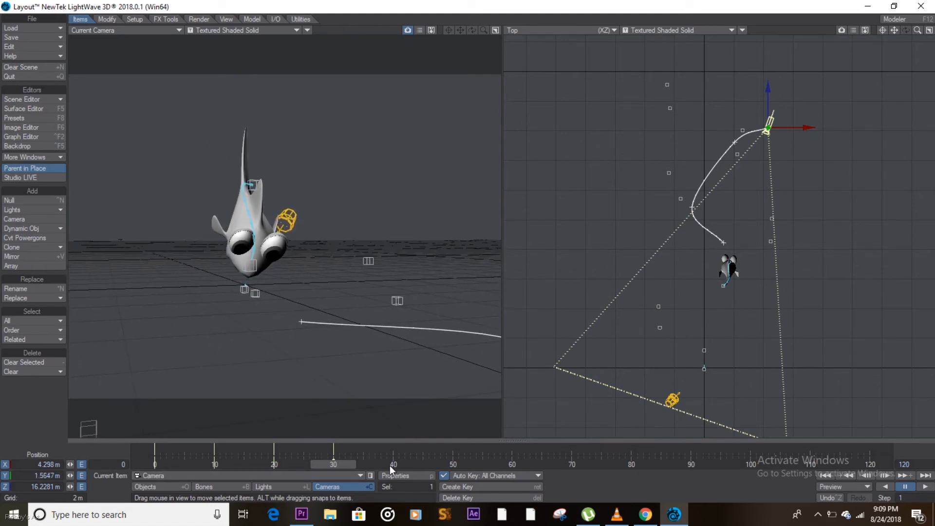
{"action": "left_click_drag", "start_coordinate": [840, 92], "coordinate": [859, 89]}
{"action": "mouse_move", "coordinate": [387, 221]}
{"action": "right_mouse_down"}
{"action": "mouse_move", "coordinate": [396, 314]}
{"action": "mouse_move", "coordinate": [387, 221]}
{"action": "right_mouse_up"}
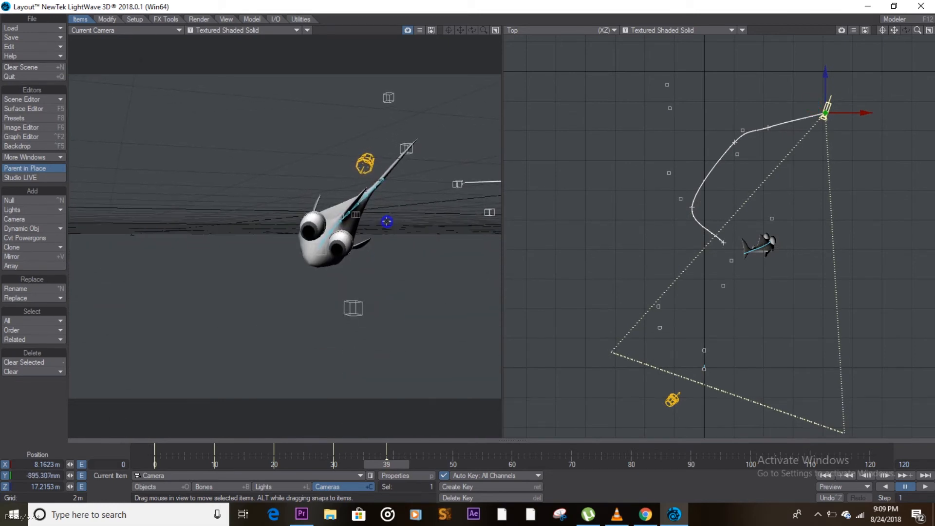
{"action": "left_click_drag", "start_coordinate": [860, 53], "coordinate": [854, 60]}
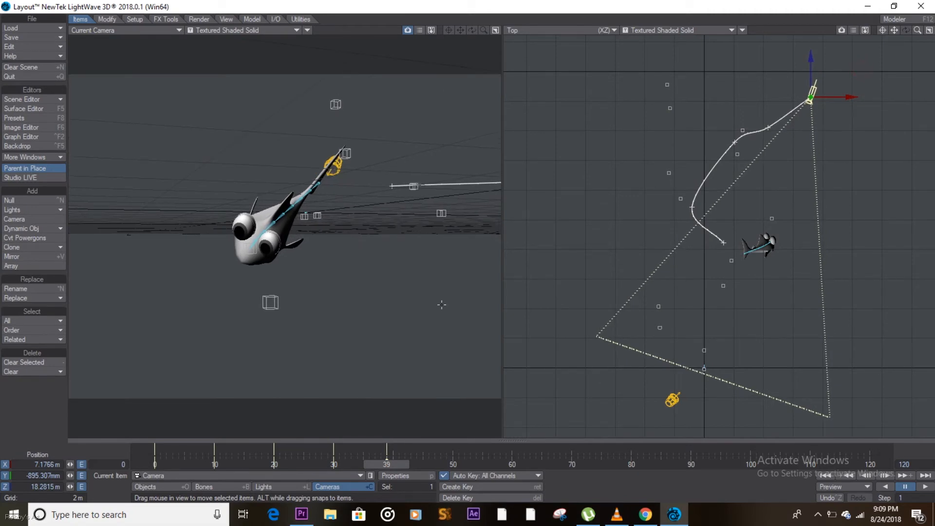
- Key the camera at about X 5.91 m, Z 20.33 m on frame 49 and about X 1.42 m, Z 22.31 m on frame 60
{"action": "left_click", "coordinate": [454, 462]}
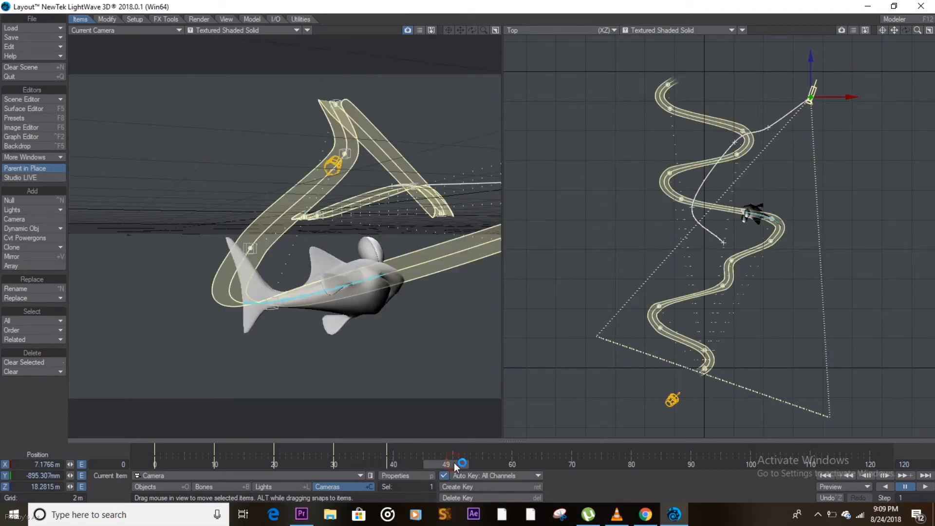
{"action": "mouse_move", "coordinate": [850, 72]}
{"action": "left_mouse_down"}
{"action": "mouse_move", "coordinate": [794, 65]}
{"action": "mouse_move", "coordinate": [833, 49]}
{"action": "left_mouse_up"}
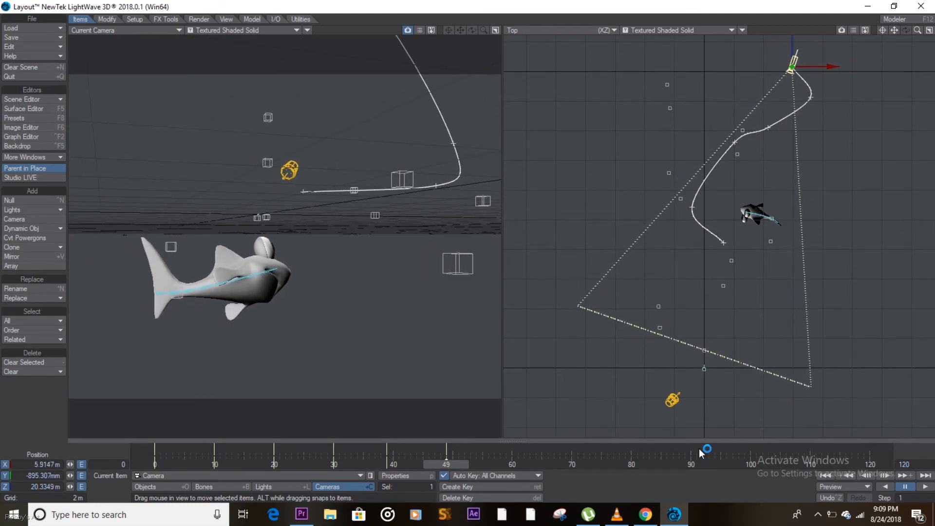
{"action": "left_click", "coordinate": [511, 464]}
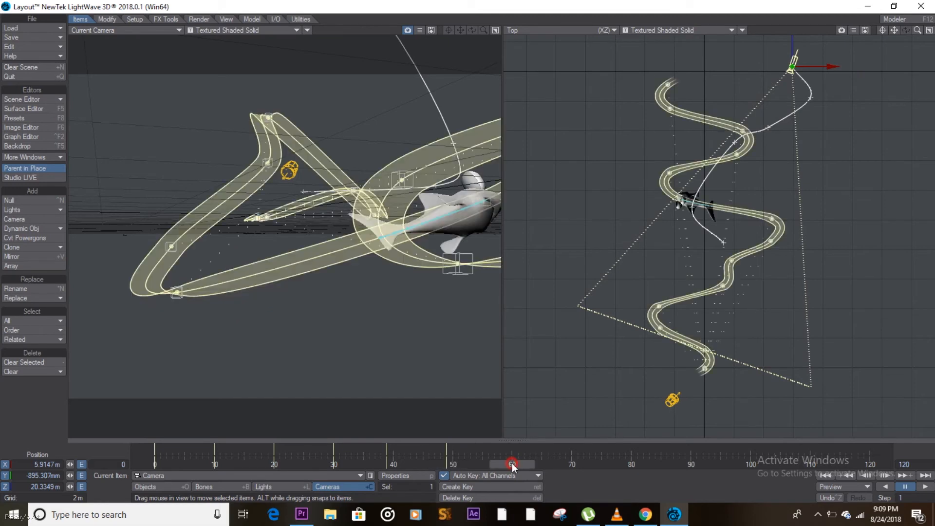
{"action": "left_click_drag", "start_coordinate": [857, 40], "coordinate": [830, 51]}
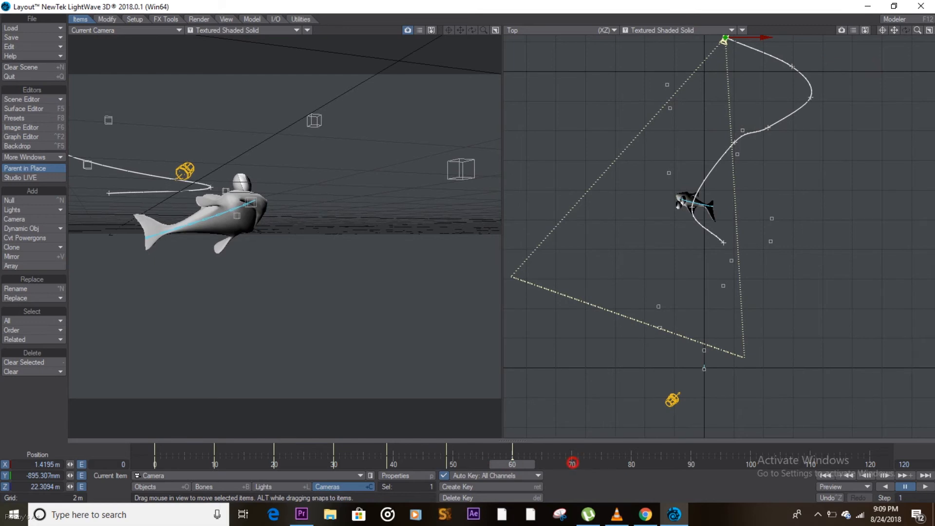
- Key the camera at frame 70 at about X 3.98 m, Z 25.39 m, raised to about 1.48 m in Y
{"action": "left_click", "coordinate": [569, 462]}
{"action": "left_click_drag", "start_coordinate": [886, 119], "coordinate": [913, 84]}
{"action": "right_click_drag", "start_coordinate": [385, 261], "coordinate": [390, 176]}
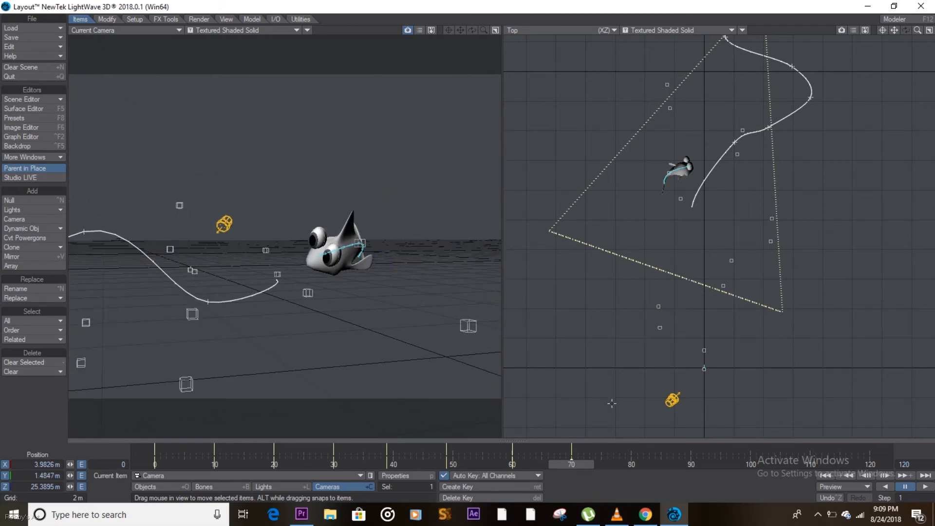
- Move the camera's frame 70 key to about 22.43 m in Z, after checking the fish's remaining travel to frame 120
{"action": "left_click", "coordinate": [632, 465]}
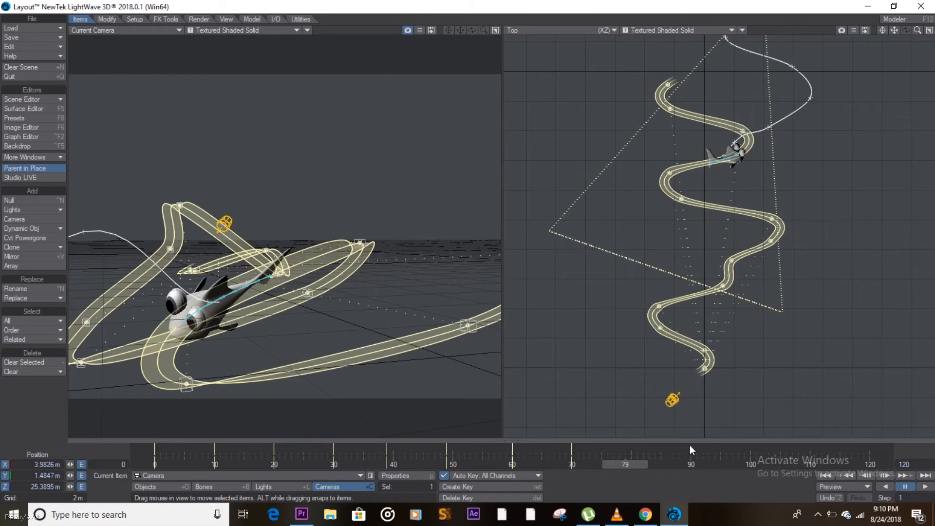
{"action": "mouse_move", "coordinate": [651, 464]}
{"action": "left_mouse_down"}
{"action": "mouse_move", "coordinate": [721, 401]}
{"action": "mouse_move", "coordinate": [769, 440]}
{"action": "mouse_move", "coordinate": [788, 438]}
{"action": "mouse_move", "coordinate": [628, 470]}
{"action": "mouse_move", "coordinate": [720, 496]}
{"action": "mouse_move", "coordinate": [759, 492]}
{"action": "mouse_move", "coordinate": [820, 445]}
{"action": "mouse_move", "coordinate": [870, 434]}
{"action": "left_mouse_up"}
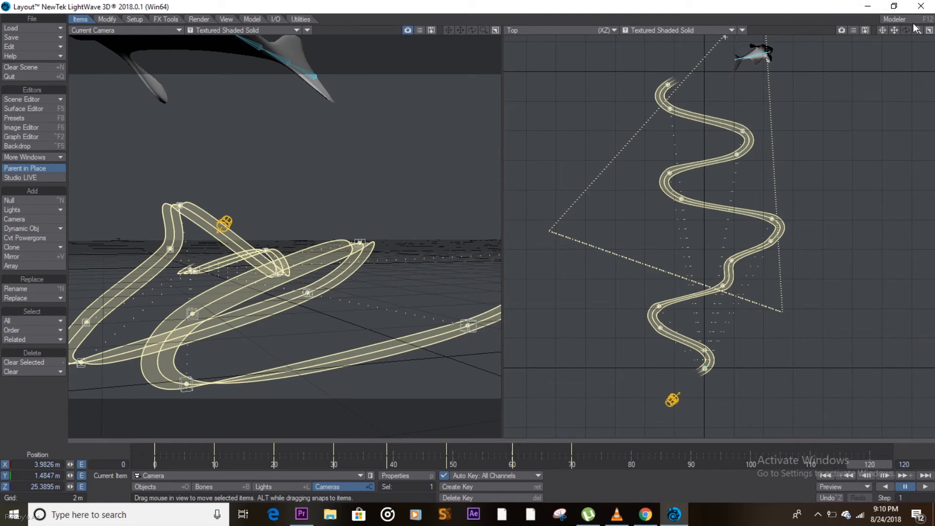
{"action": "left_click_drag", "start_coordinate": [894, 30], "coordinate": [904, 2]}
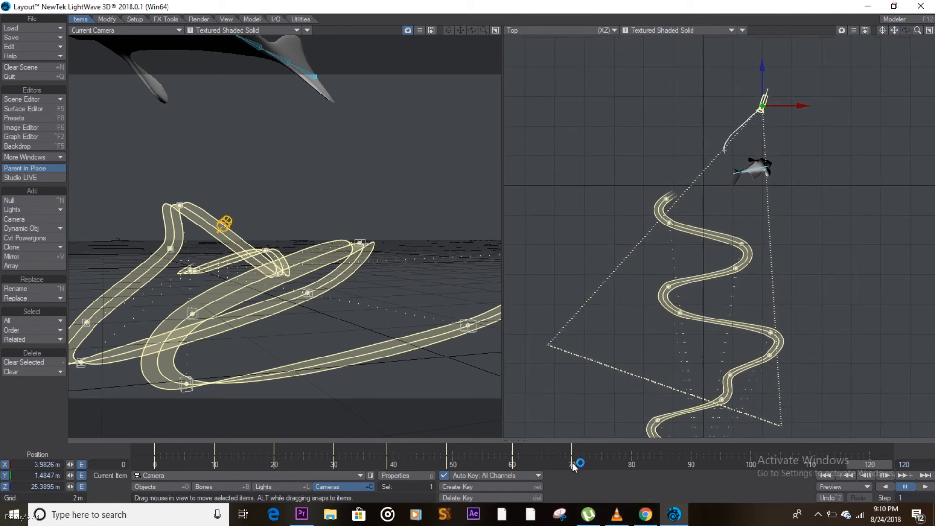
{"action": "left_click_drag", "start_coordinate": [767, 63], "coordinate": [767, 107]}
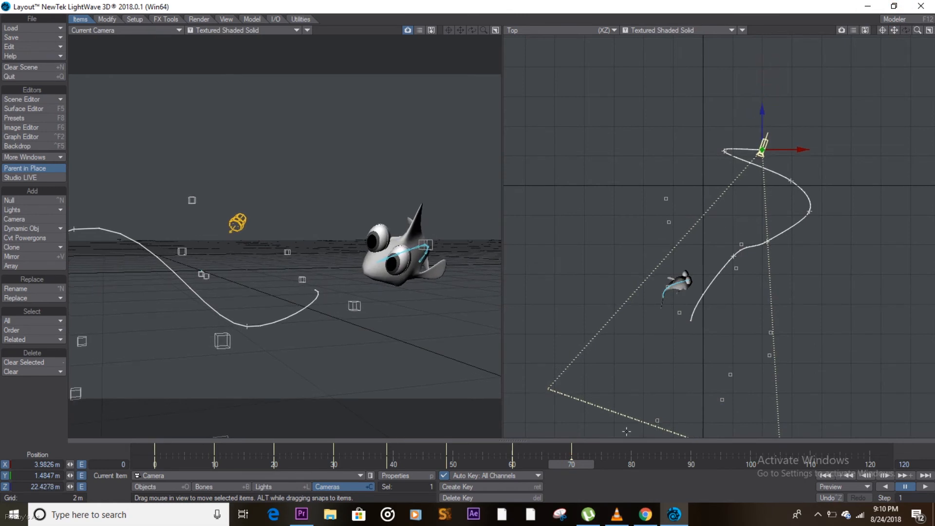
- Play the animation from the start to check how the camera follows the fish
{"action": "left_click_drag", "start_coordinate": [585, 461], "coordinate": [876, 415]}
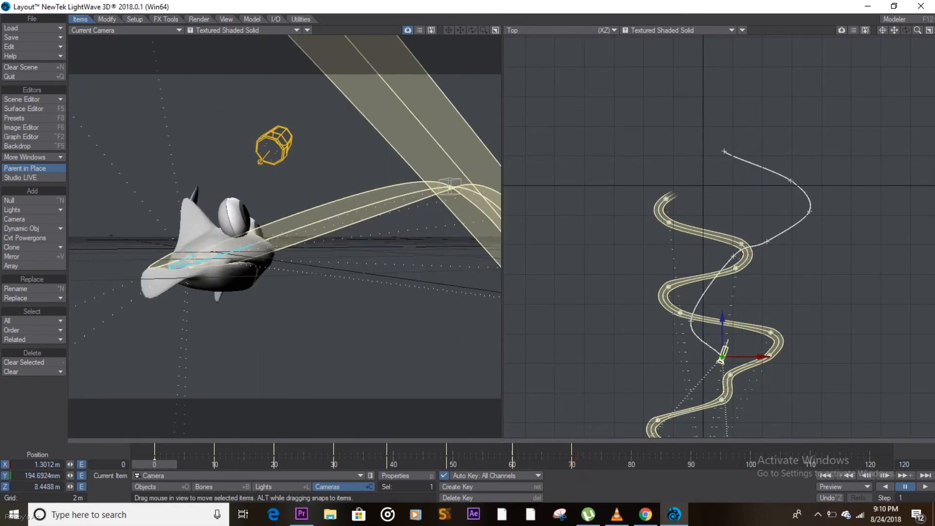
{"action": "left_click", "coordinate": [925, 486]}
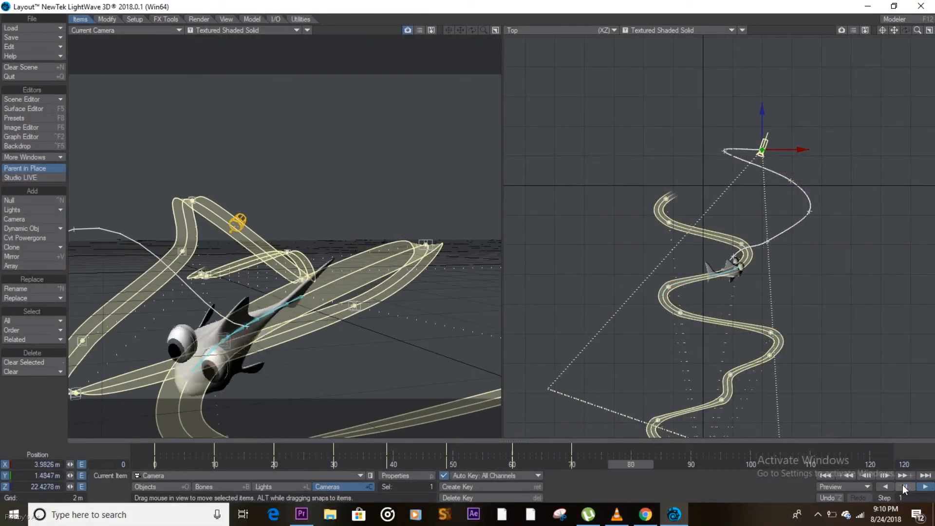
{"action": "left_click", "coordinate": [903, 486]}
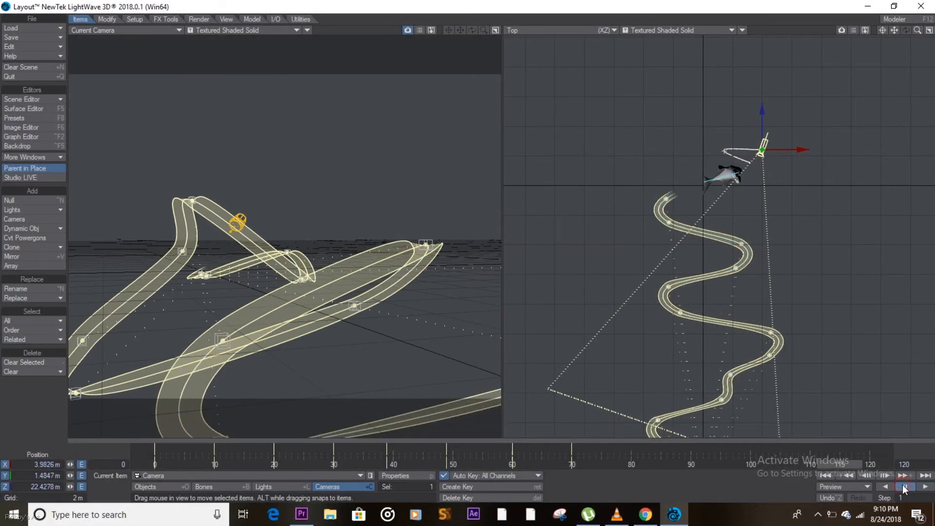
- Adjust the tension of the frame 70 keys on all camera position and rotation channels in the Graph Editor
{"action": "left_click", "coordinate": [574, 459]}
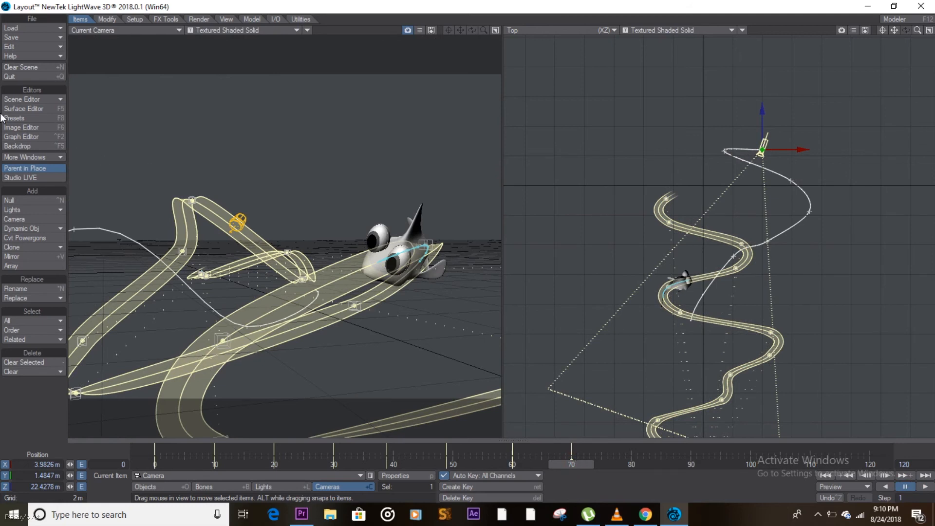
{"action": "left_click", "coordinate": [30, 136]}
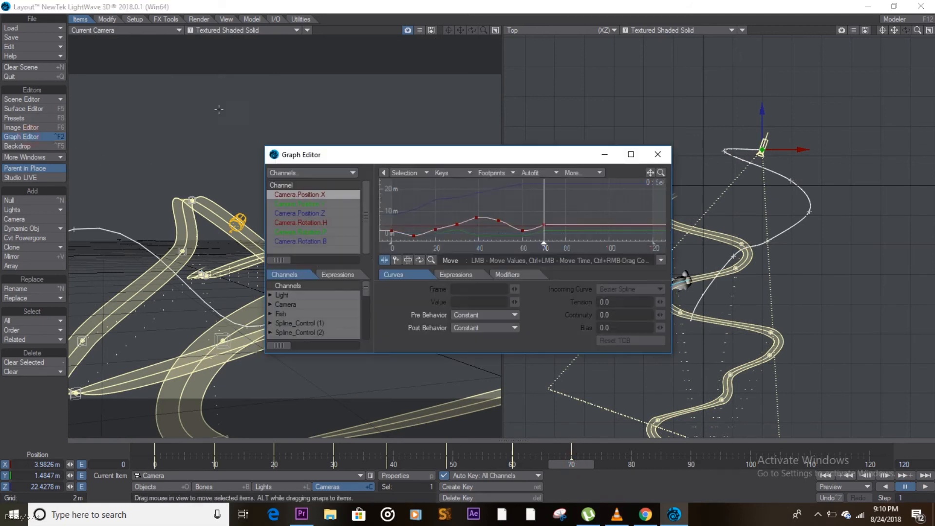
{"action": "left_click", "coordinate": [324, 241], "text": "shift"}
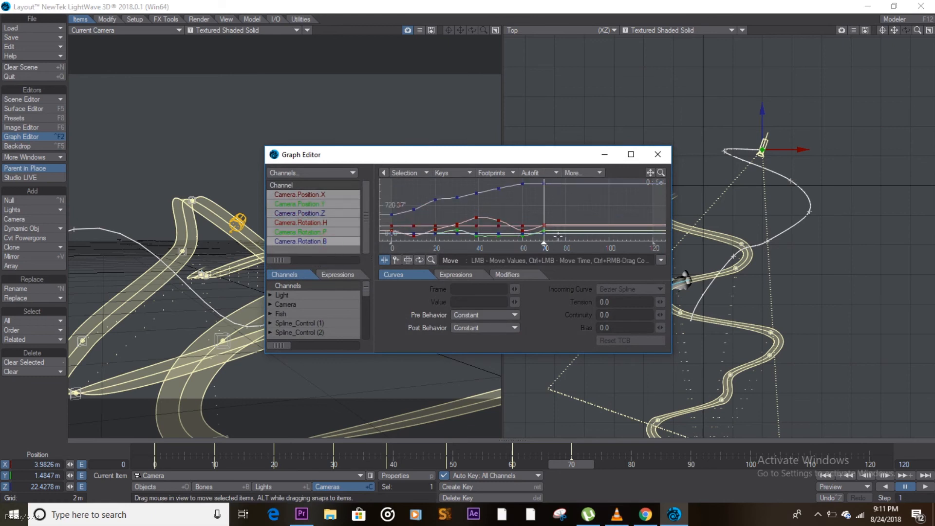
{"action": "left_click_drag", "start_coordinate": [557, 238], "coordinate": [539, 155]}
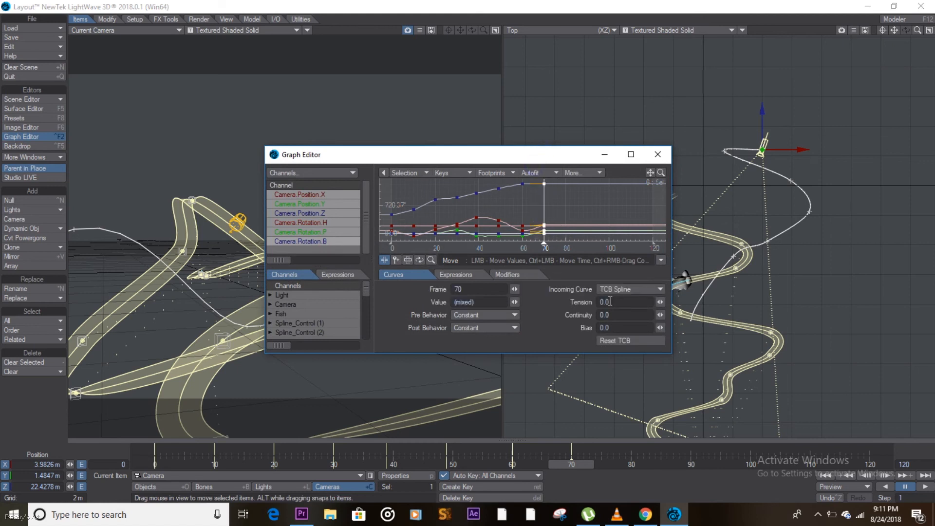
{"action": "left_click_drag", "start_coordinate": [660, 302], "coordinate": [676, 300]}
{"action": "left_click", "coordinate": [663, 154]}
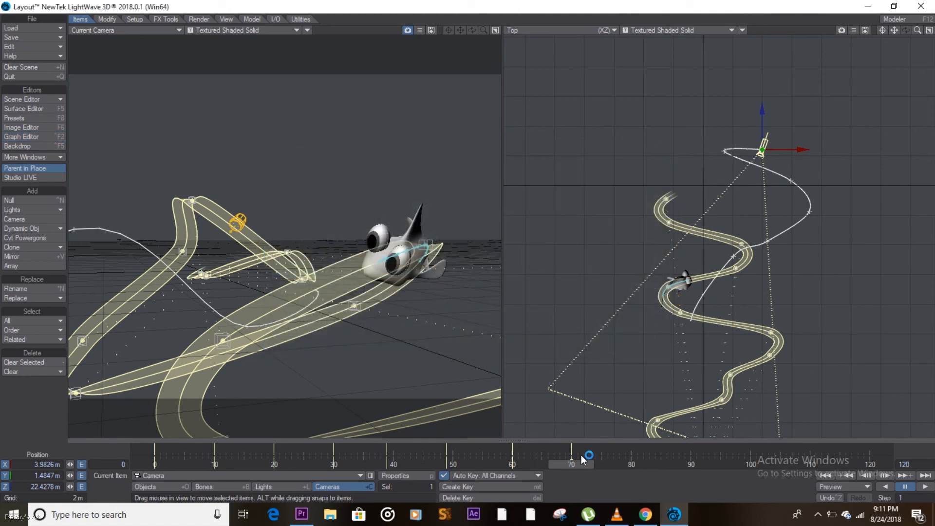
- Replay the animation to review the camera motion with the adjusted key tension
{"action": "left_click", "coordinate": [904, 482]}
{"action": "left_click", "coordinate": [334, 459]}
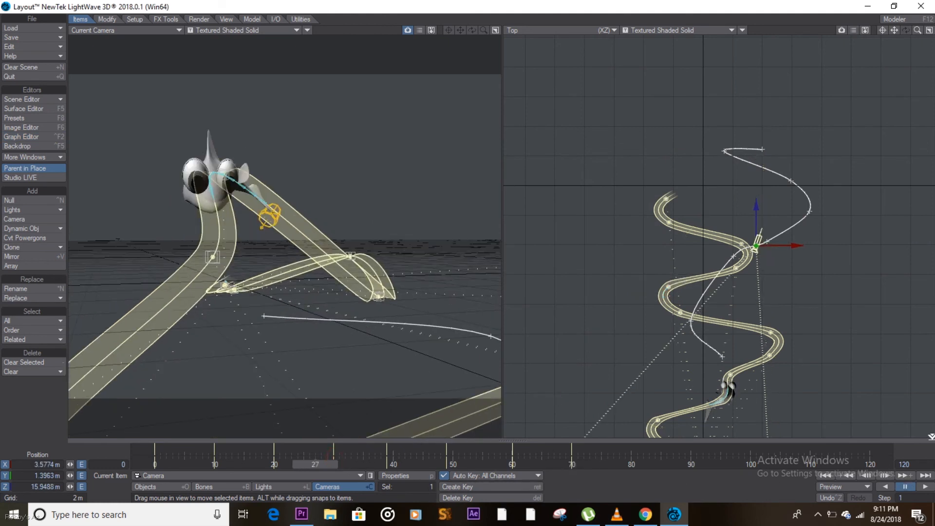
{"action": "left_click", "coordinate": [924, 486]}
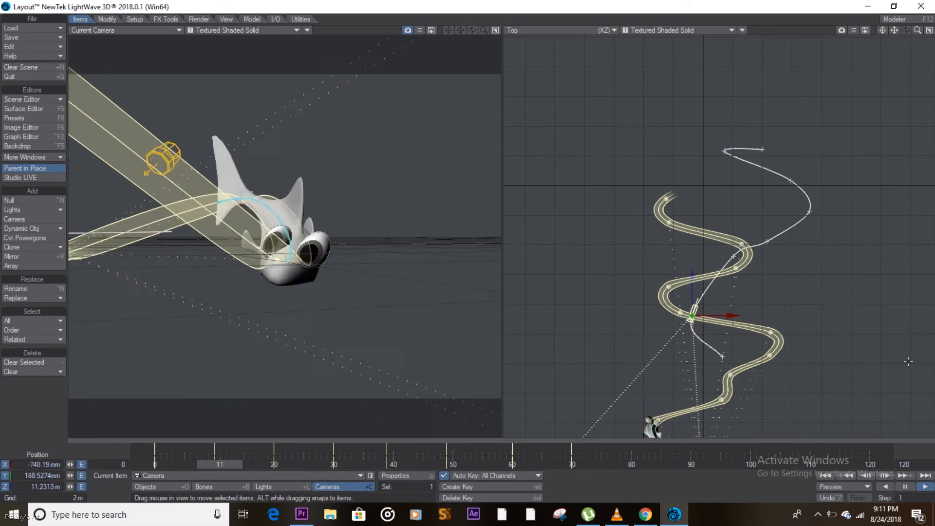
{"action": "left_click", "coordinate": [905, 486]}
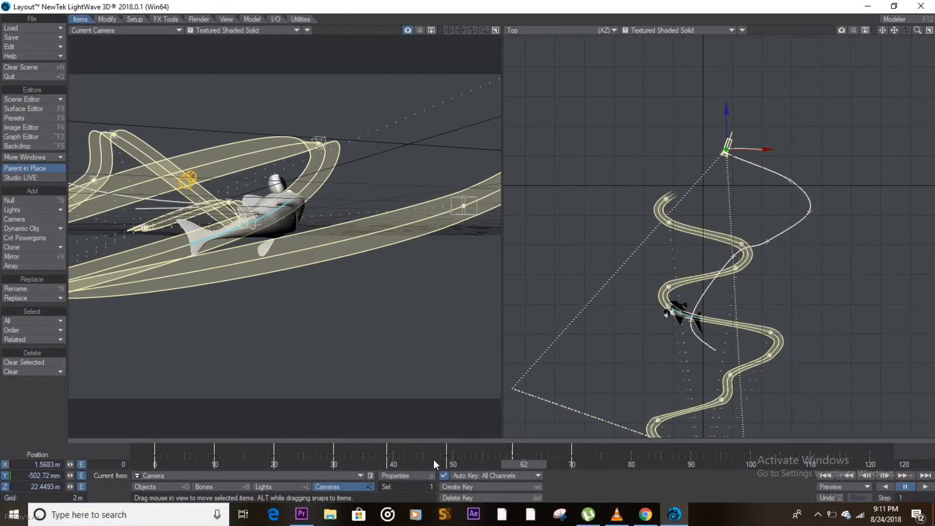